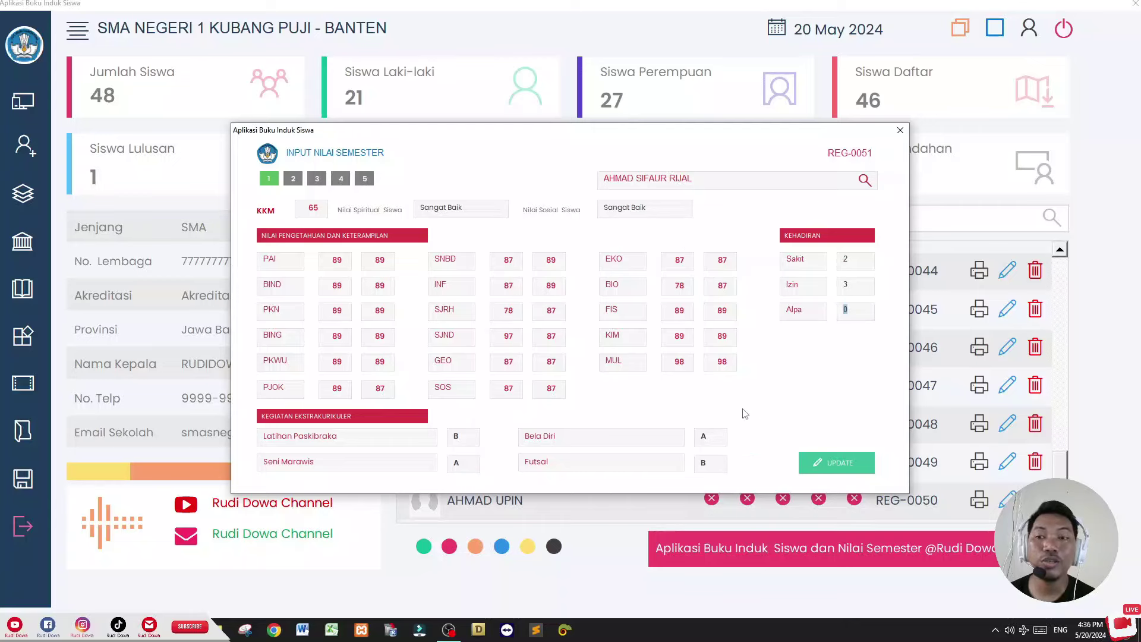
Save the entered semester 1 grades with UPDATE and dismiss the Update Nilai Success notice.
{"action": "left_click", "coordinate": [843, 465]}
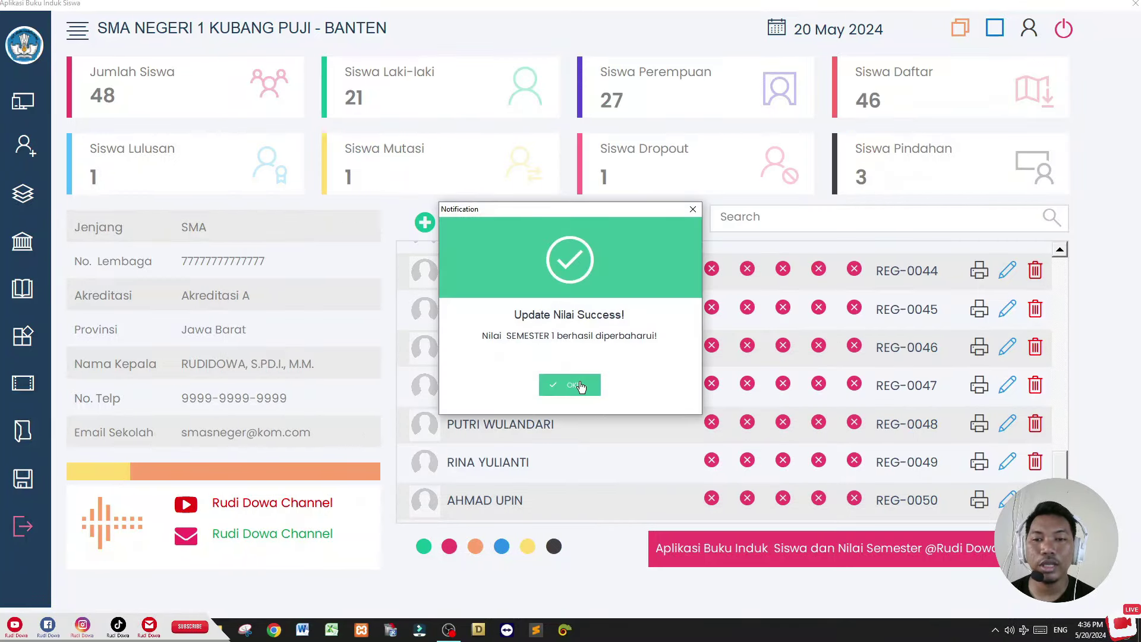
{"action": "left_click", "coordinate": [579, 384]}
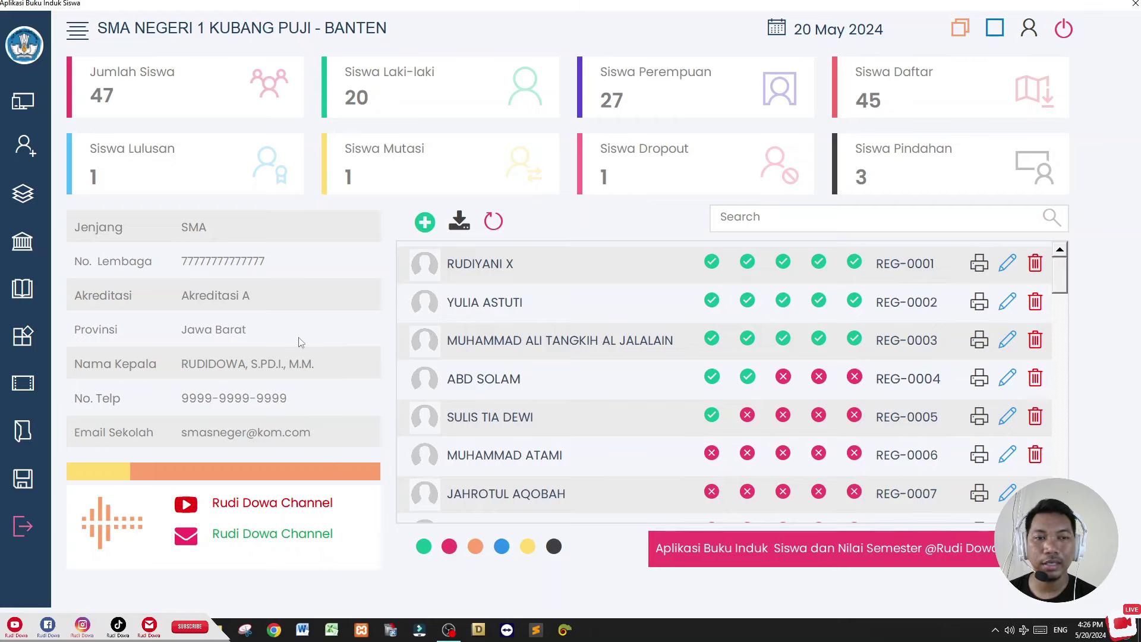
{"action": "left_click", "coordinate": [198, 275]}
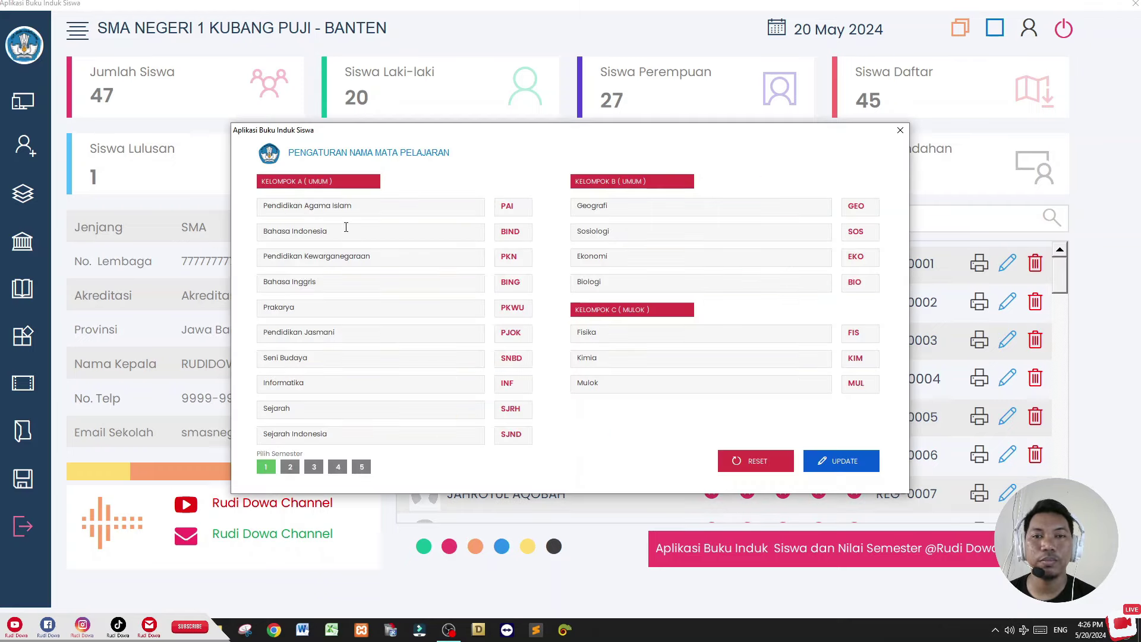
{"action": "left_click", "coordinate": [899, 129]}
{"action": "left_click", "coordinate": [23, 352]}
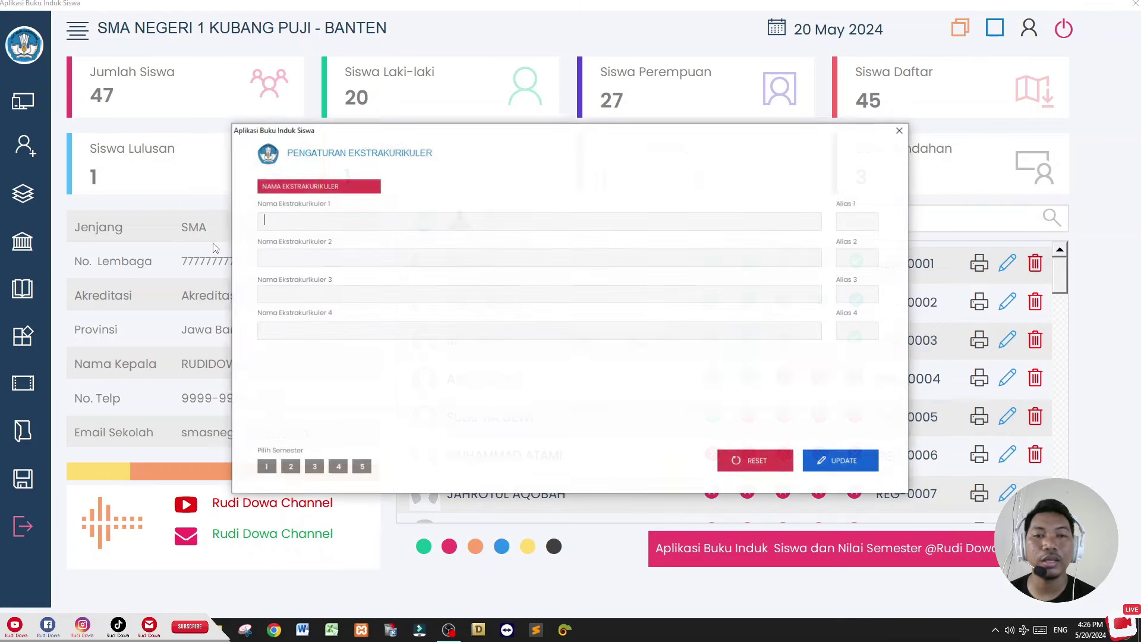
{"action": "left_click", "coordinate": [266, 467]}
{"action": "left_click", "coordinate": [900, 130]}
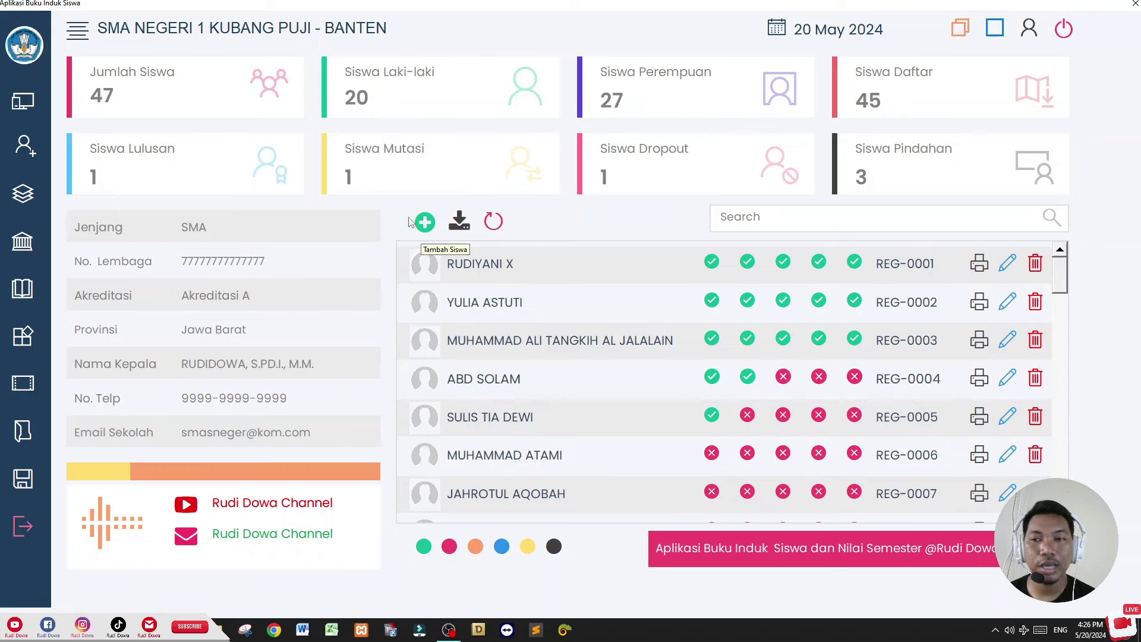
Start a new student with Tambah Siswa and enter the NIS, NISN, full name and nickname.
{"action": "left_click", "coordinate": [426, 223]}
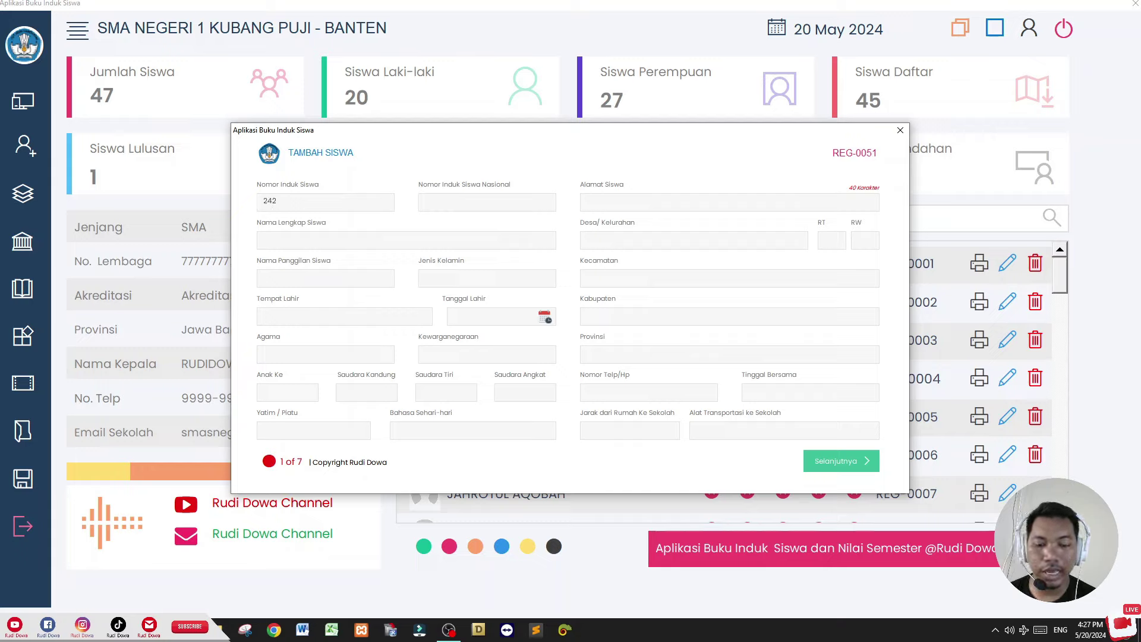
{"action": "type", "text": "5.10.099"}
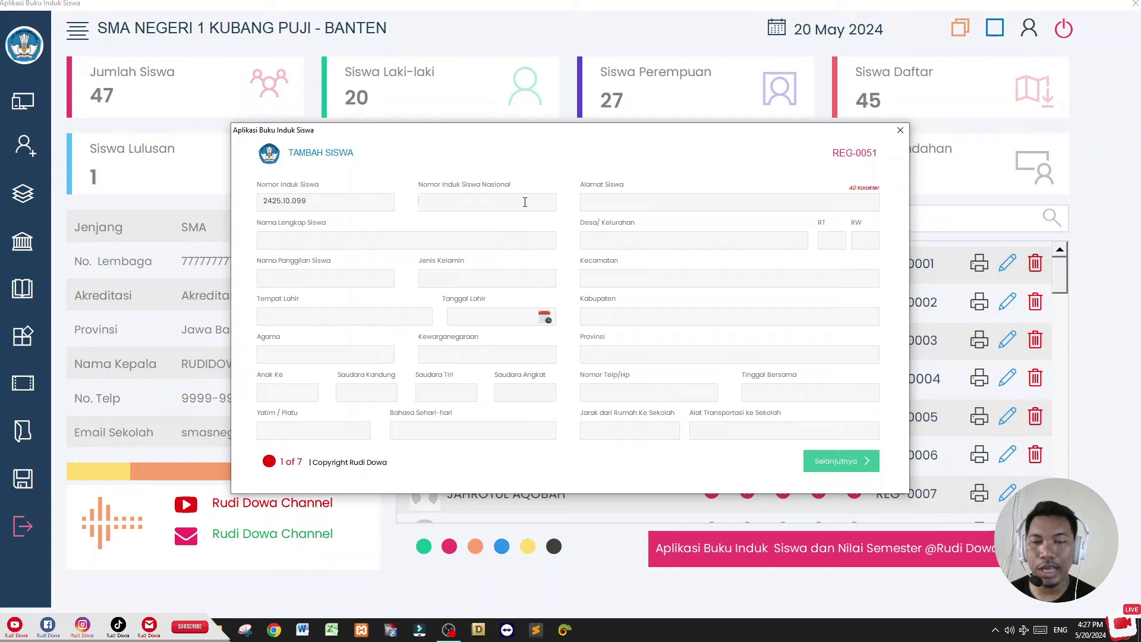
{"action": "type", "text": "8888888888"}
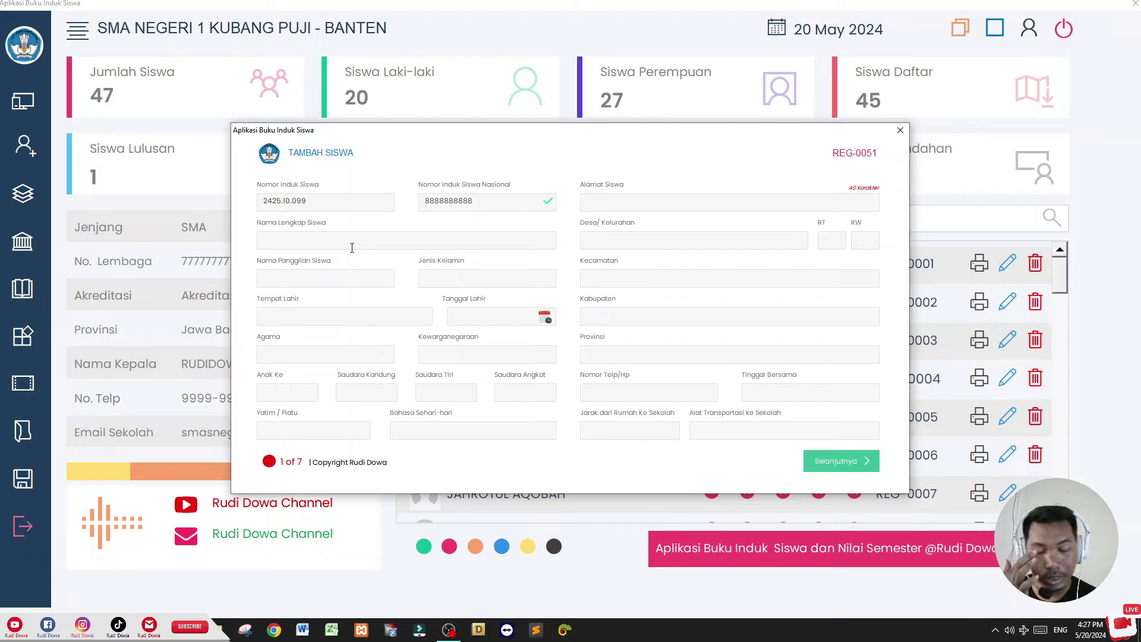
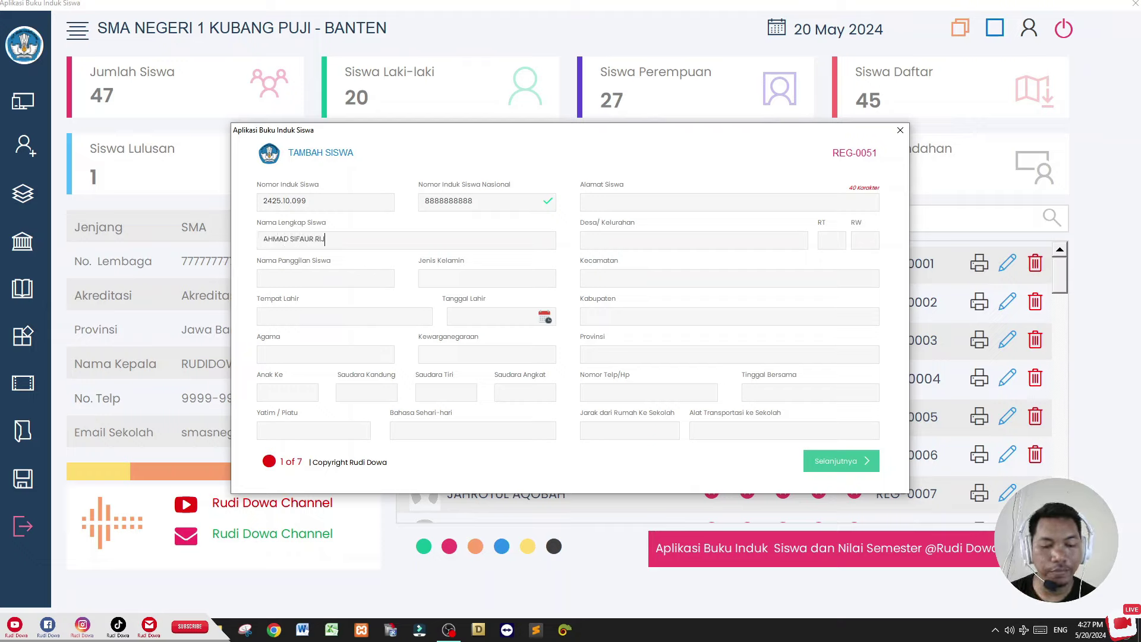
{"action": "type", "text": "AL"}
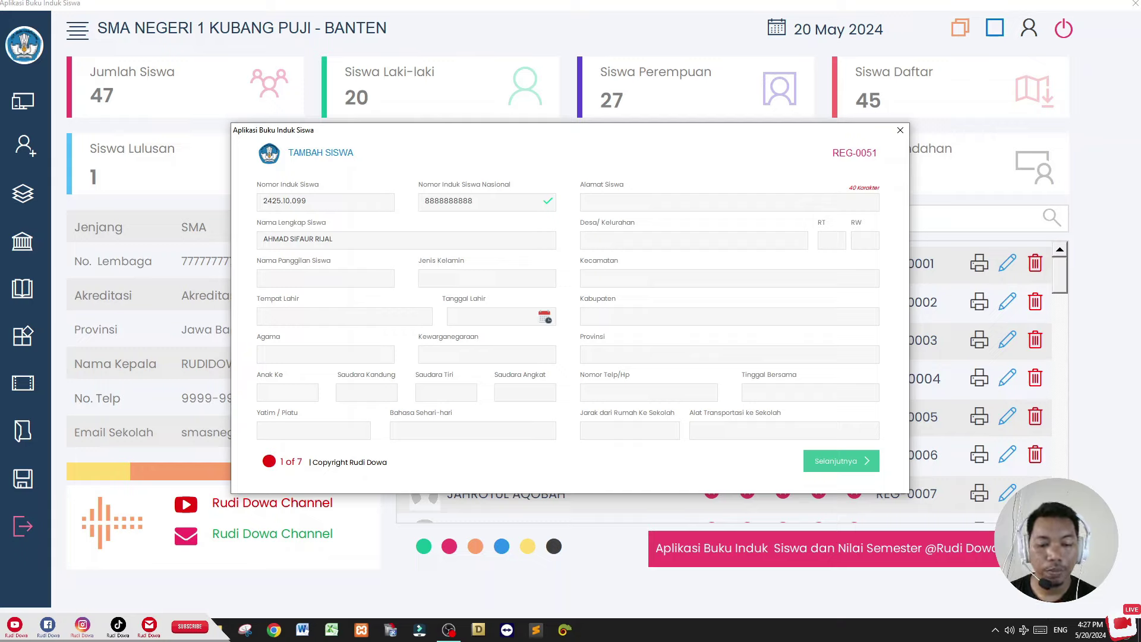
{"action": "type", "text": "jal"}
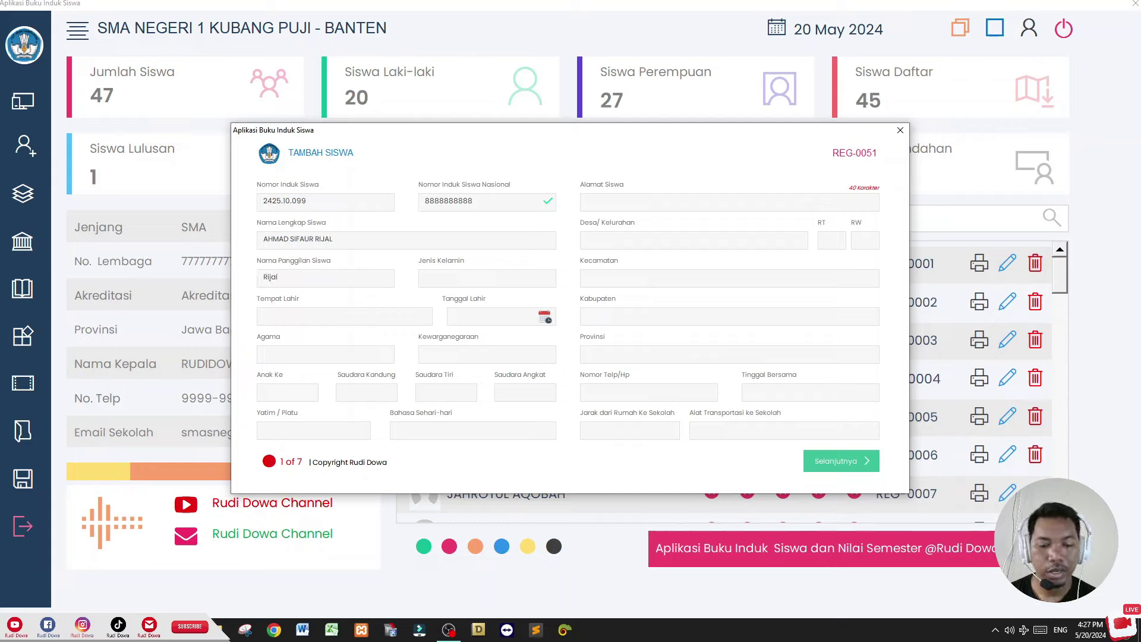
Set the gender to Laki-laki and the birthplace to Serang Kota.
{"action": "key", "text": "Tab"}
{"action": "key", "text": "Down"}
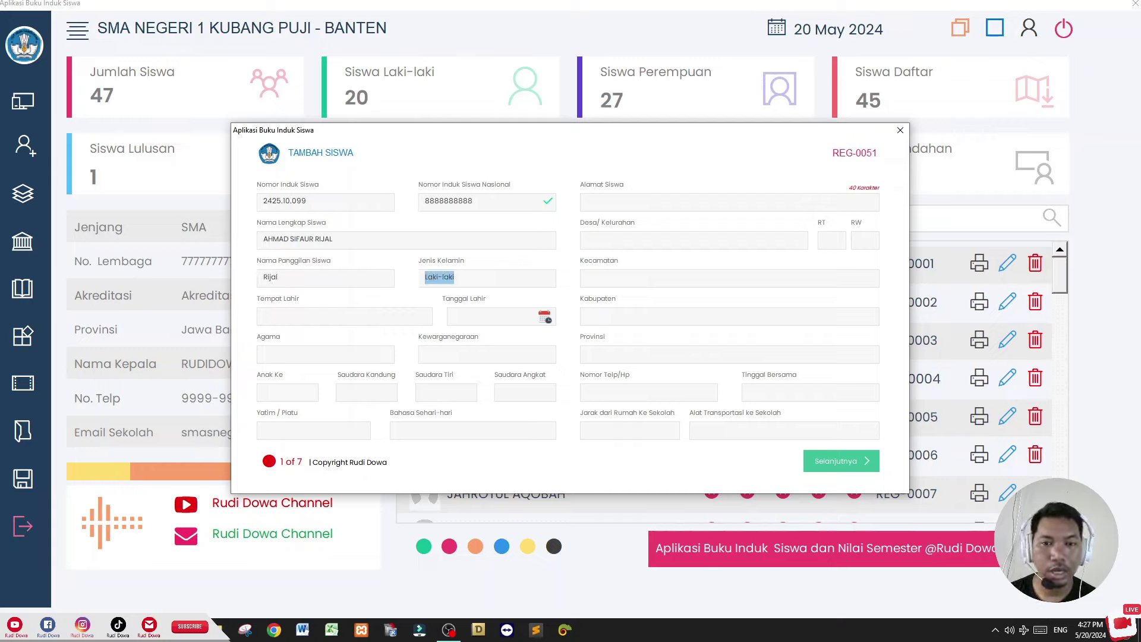
{"action": "key", "text": "Tab"}
{"action": "type", "text": "Serang "}
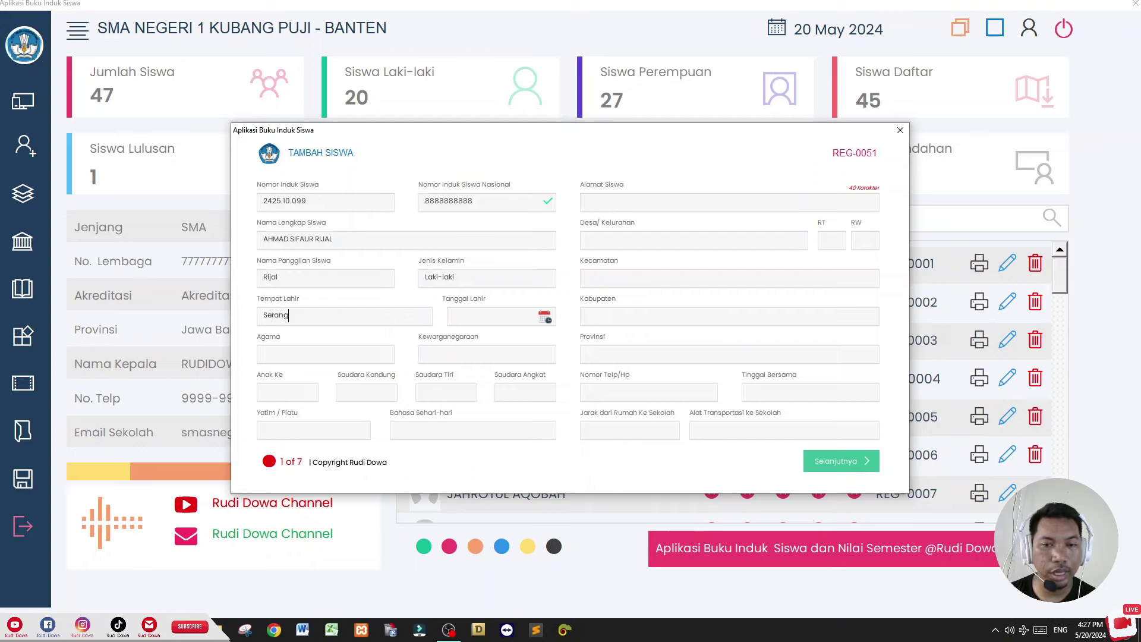
{"action": "type", "text": "Kota"}
Enter the birth date 05 April 2018 through the Pilih Tanggal date picker.
{"action": "key", "text": "Tab"}
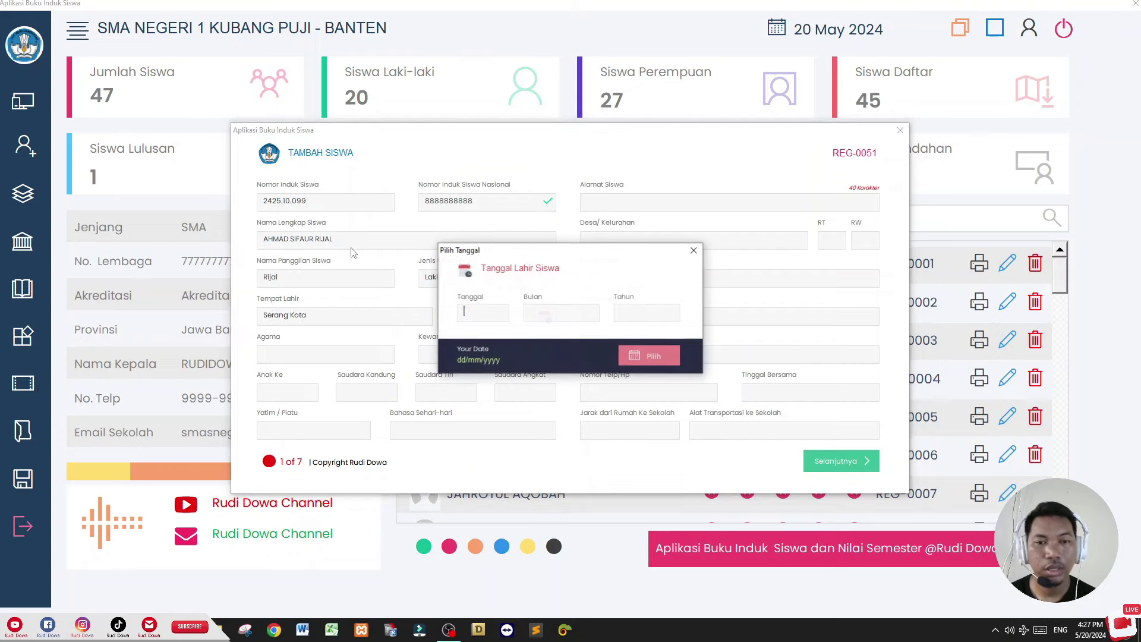
{"action": "left_click", "coordinate": [694, 250]}
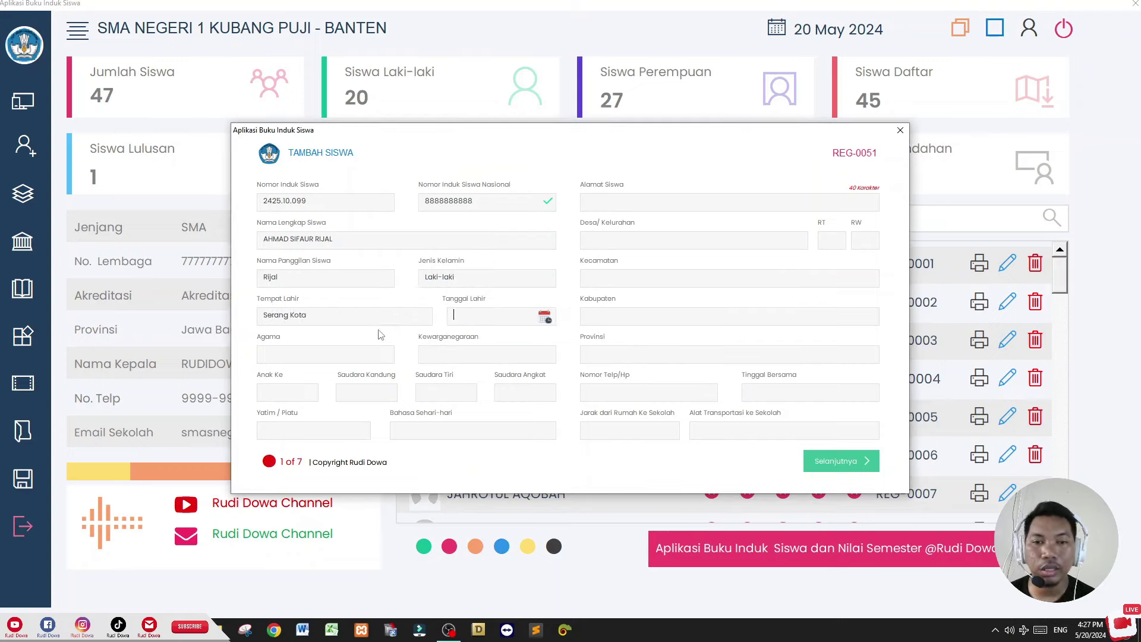
{"action": "left_click", "coordinate": [501, 321]}
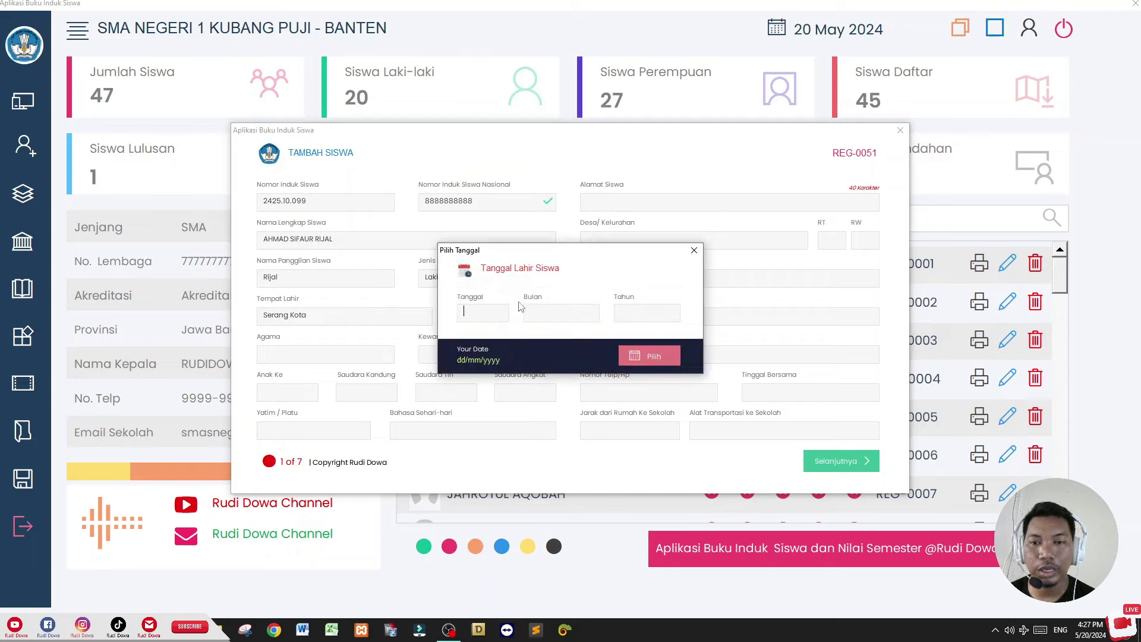
{"action": "left_click", "coordinate": [495, 317]}
{"action": "left_click", "coordinate": [484, 372]}
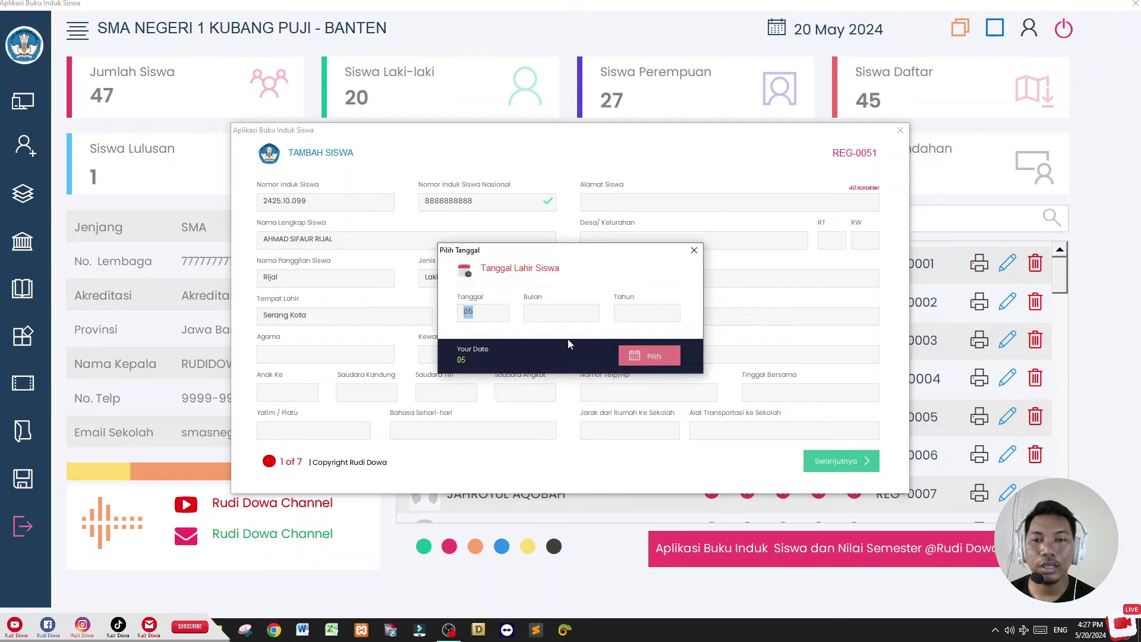
{"action": "left_click", "coordinate": [565, 313]}
{"action": "left_click", "coordinate": [556, 359]}
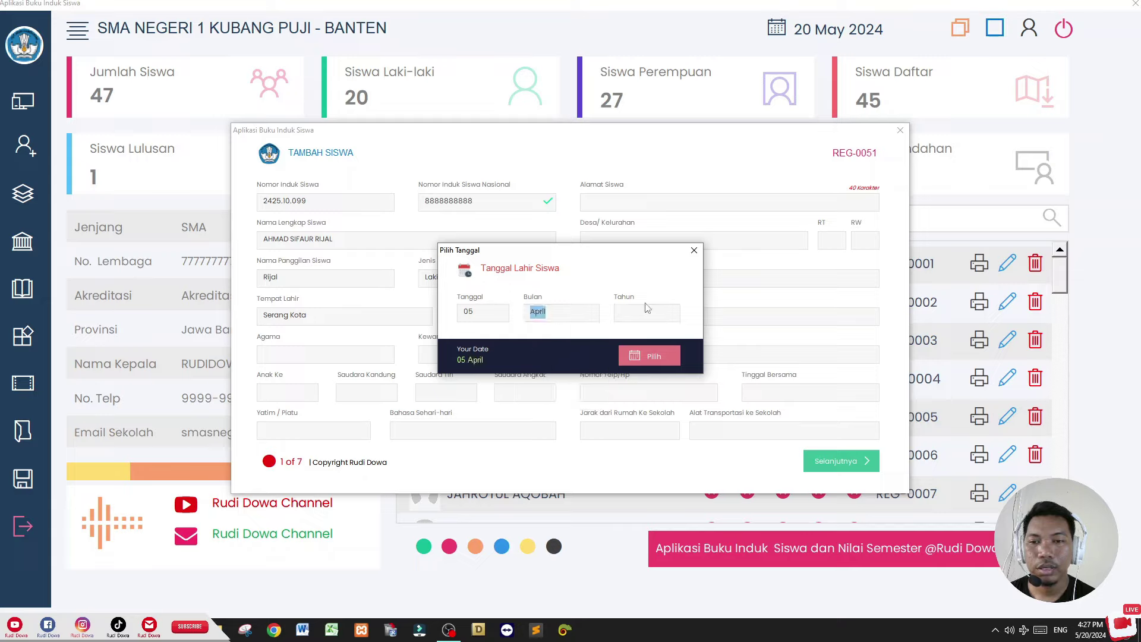
{"action": "left_click", "coordinate": [646, 313]}
{"action": "left_click", "coordinate": [649, 393]}
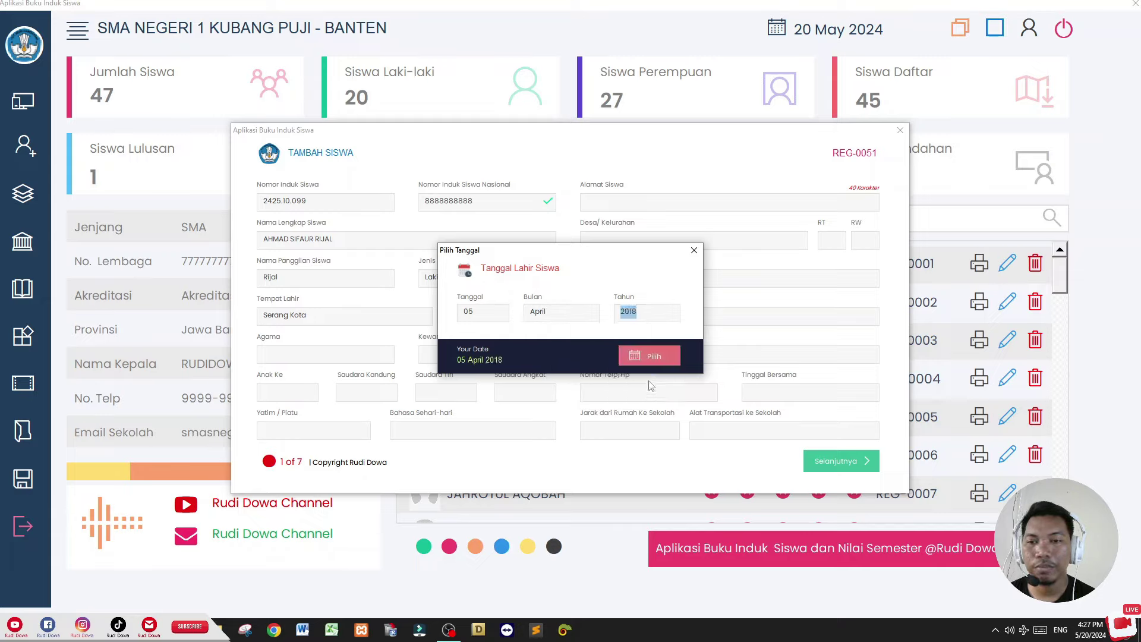
{"action": "left_click", "coordinate": [648, 361]}
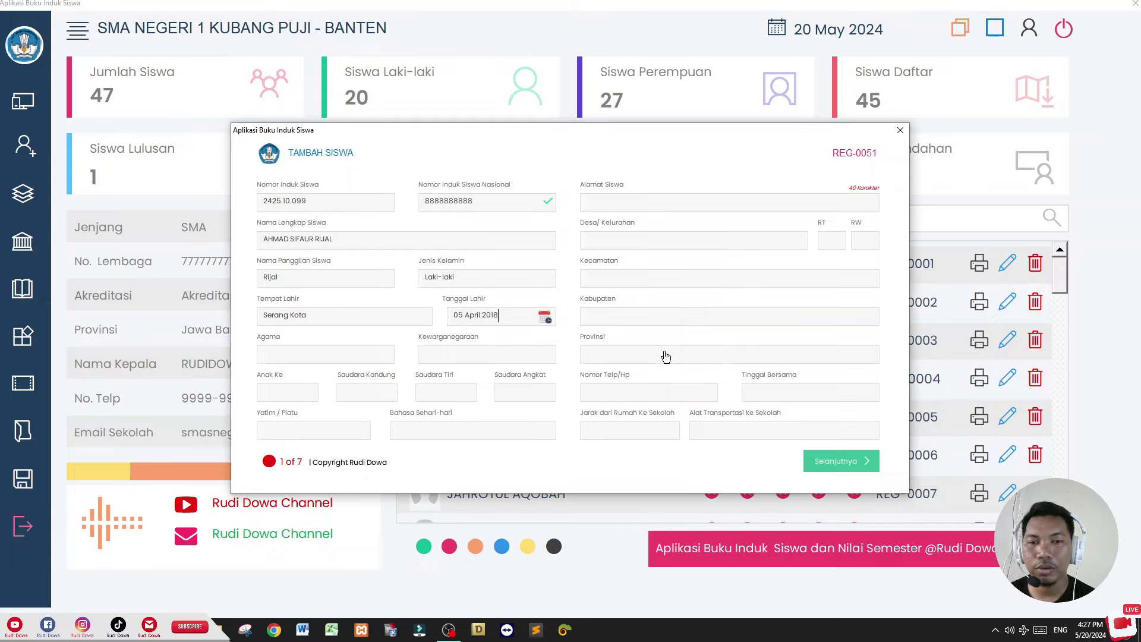
Set religion to Islam and citizenship to Indonesia (ID).
{"action": "left_click", "coordinate": [335, 355]}
{"action": "left_click", "coordinate": [335, 364]}
{"action": "left_click", "coordinate": [462, 355]}
{"action": "left_click", "coordinate": [461, 369]}
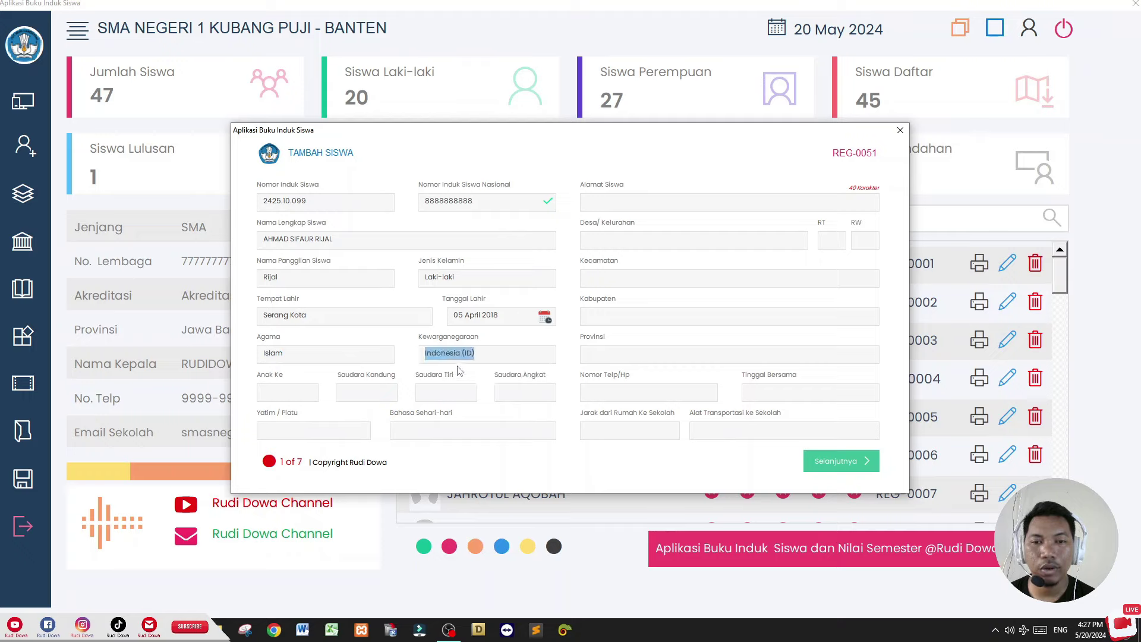
Record child order 2, 4 siblings, 0 step-siblings, 0 adopted siblings and Piatu status.
{"action": "left_click", "coordinate": [314, 395]}
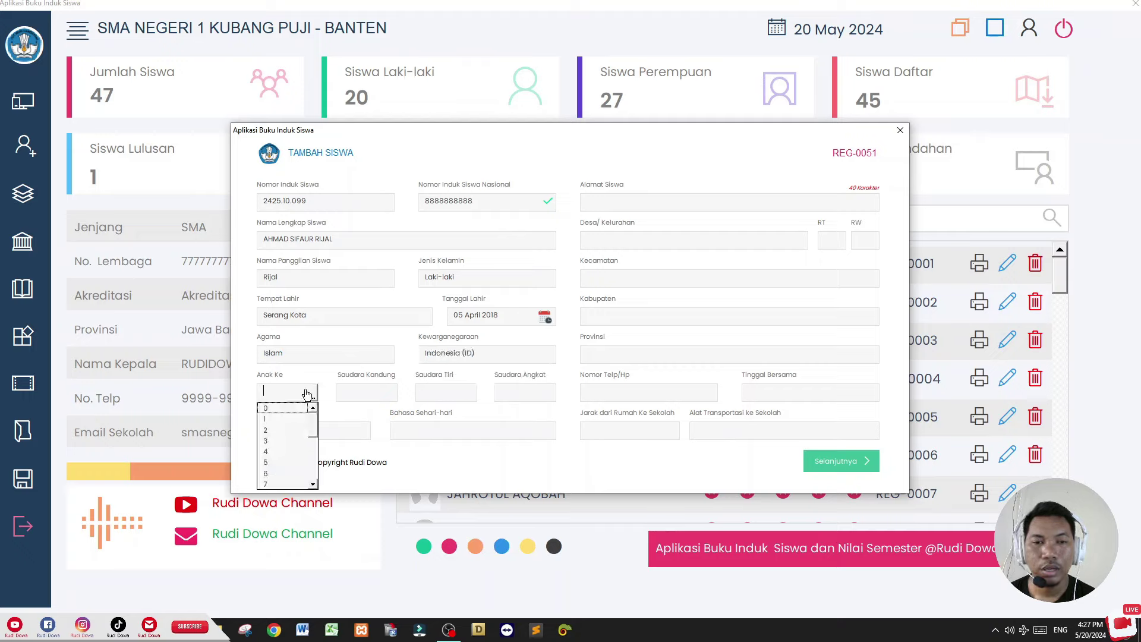
{"action": "left_click", "coordinate": [282, 431]}
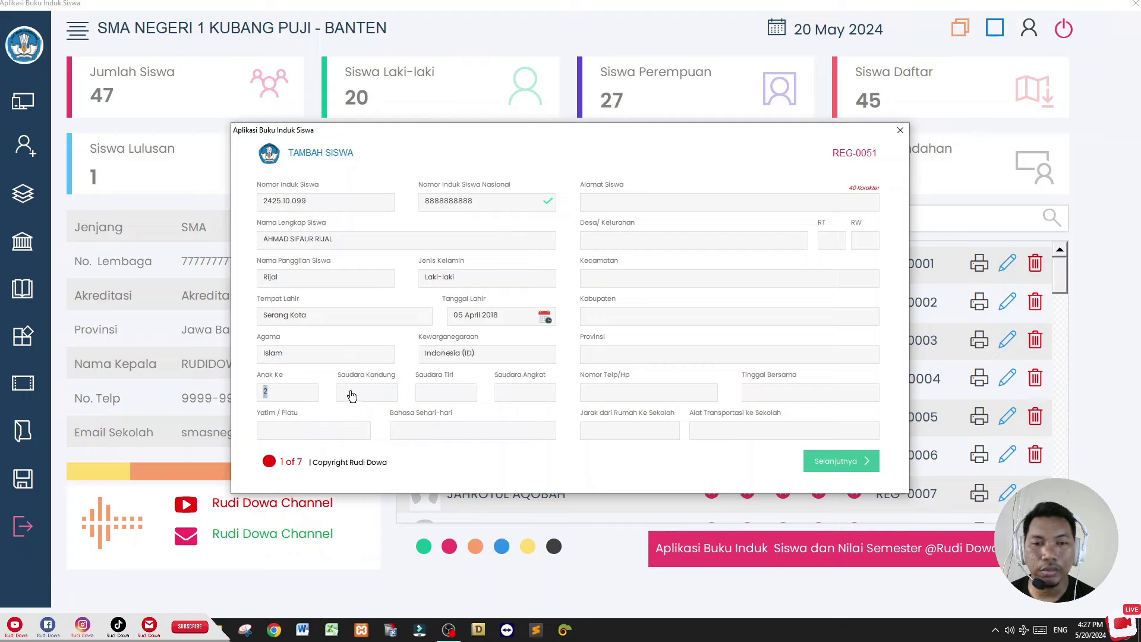
{"action": "left_click", "coordinate": [391, 395]}
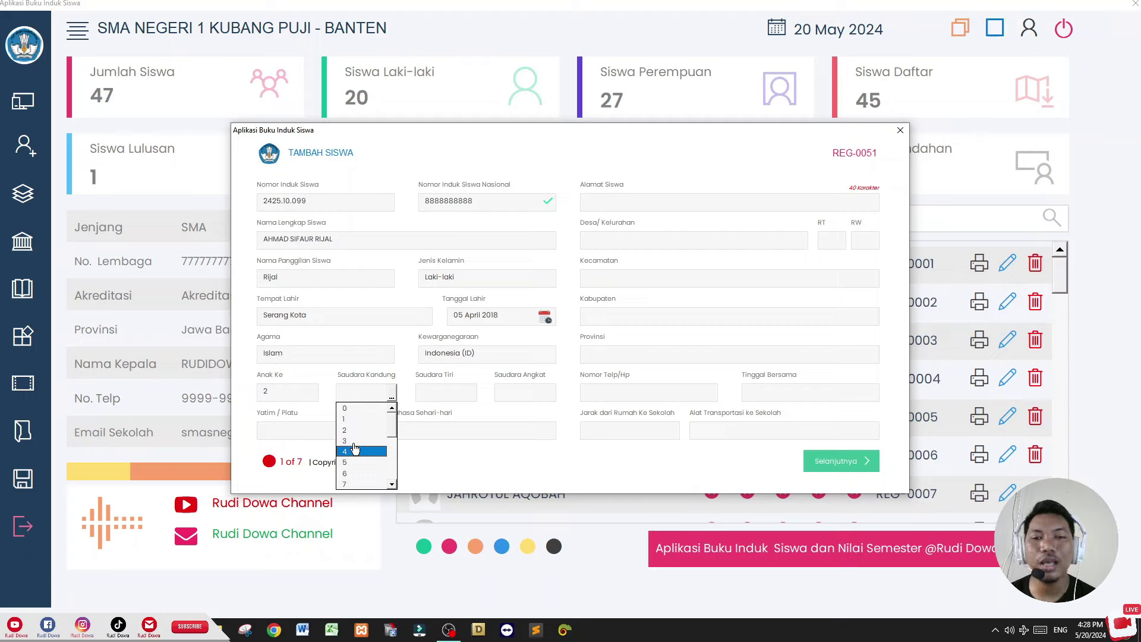
{"action": "left_click", "coordinate": [355, 450]}
{"action": "left_click", "coordinate": [467, 392]}
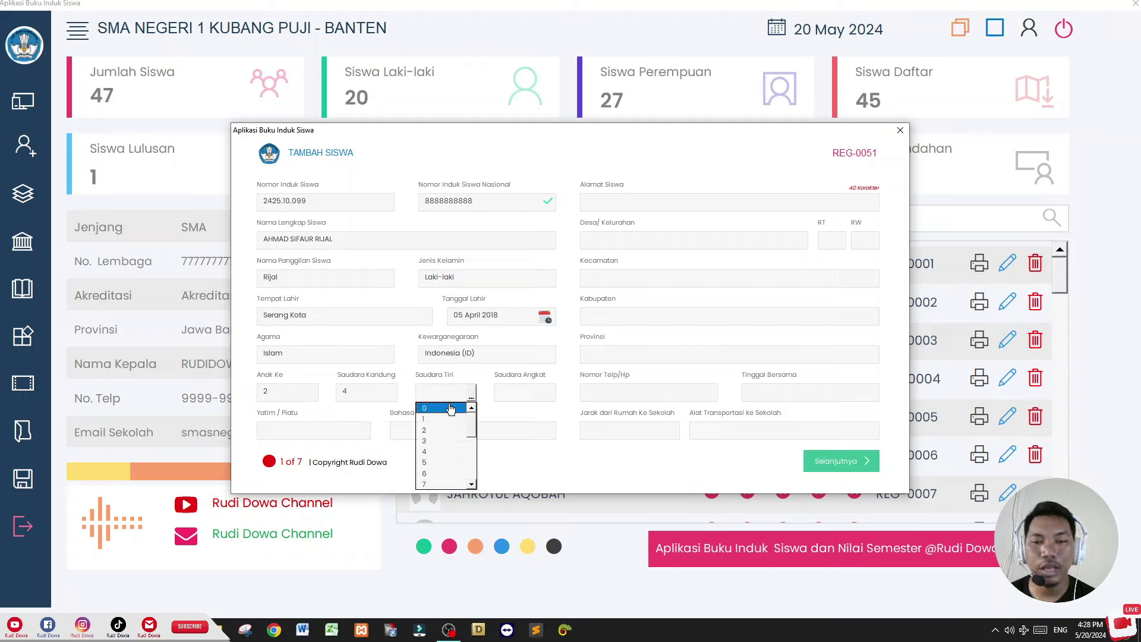
{"action": "left_click", "coordinate": [425, 408]}
{"action": "left_click", "coordinate": [506, 395]}
{"action": "left_click", "coordinate": [511, 410]}
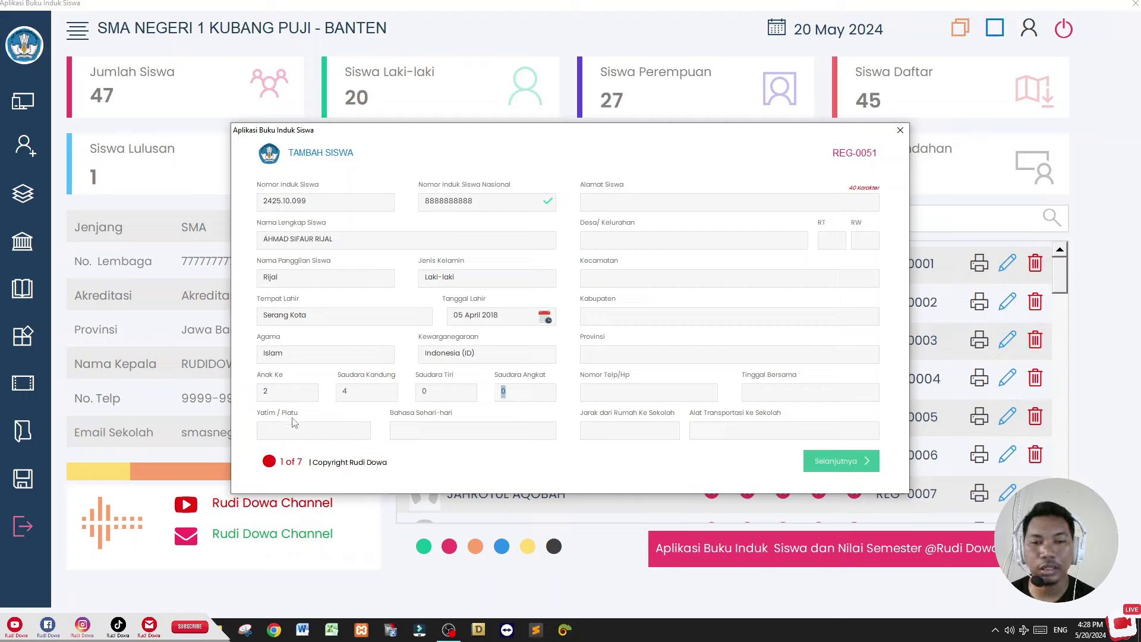
{"action": "left_click", "coordinate": [300, 430]}
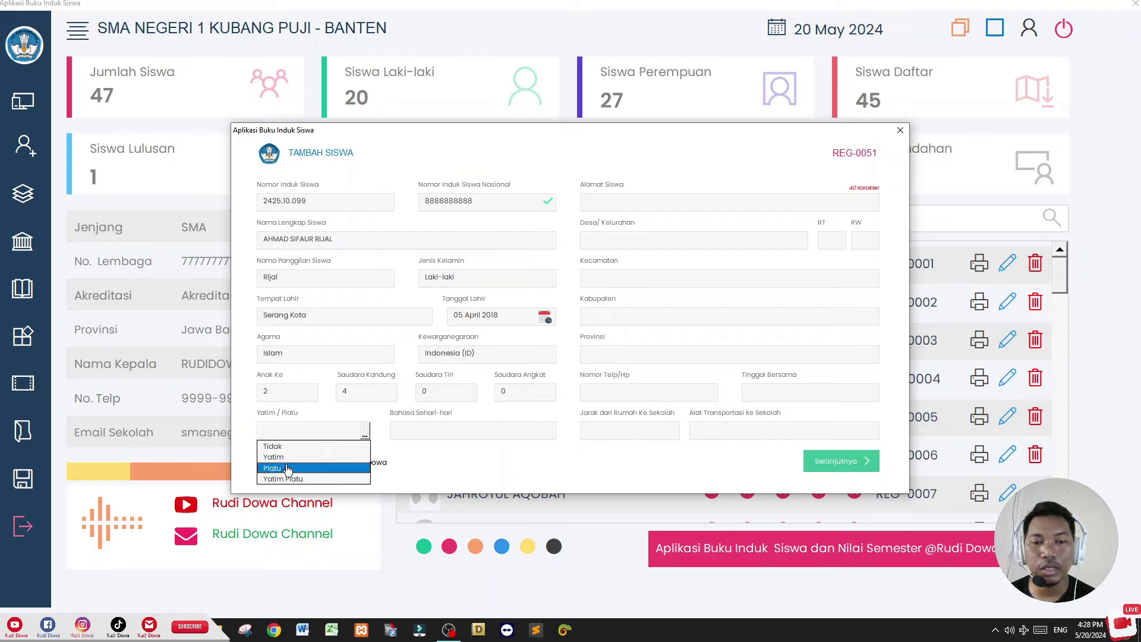
{"action": "left_click", "coordinate": [286, 467]}
Enter Sunda as the home language and begin typing the street address.
{"action": "left_click", "coordinate": [432, 427]}
{"action": "type", "text": "Sunda"}
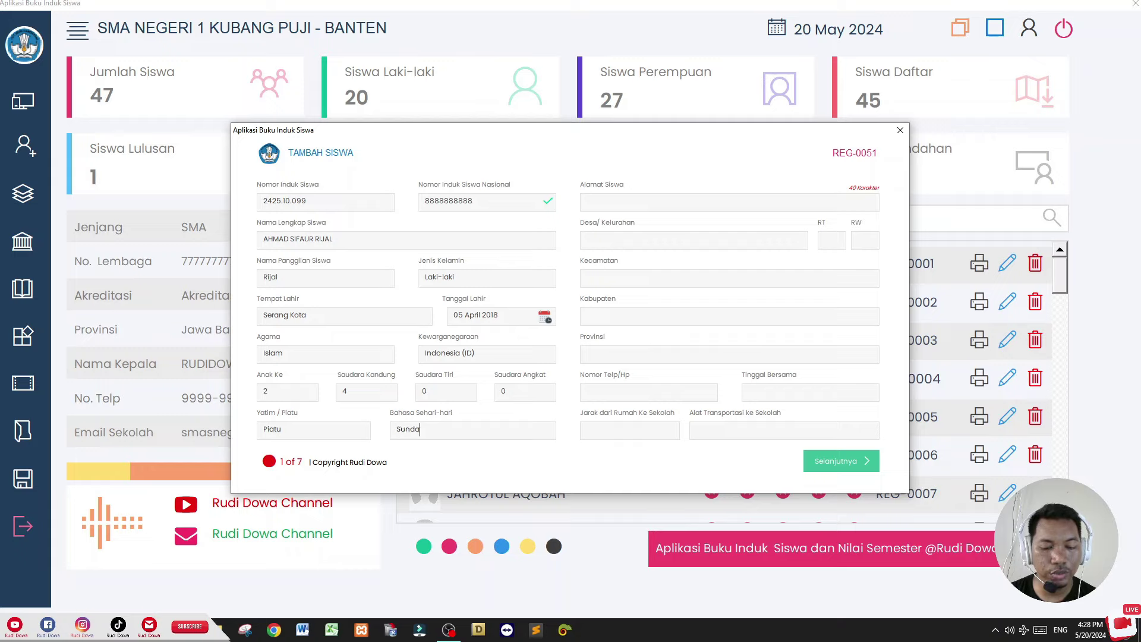
{"action": "left_click", "coordinate": [654, 201]}
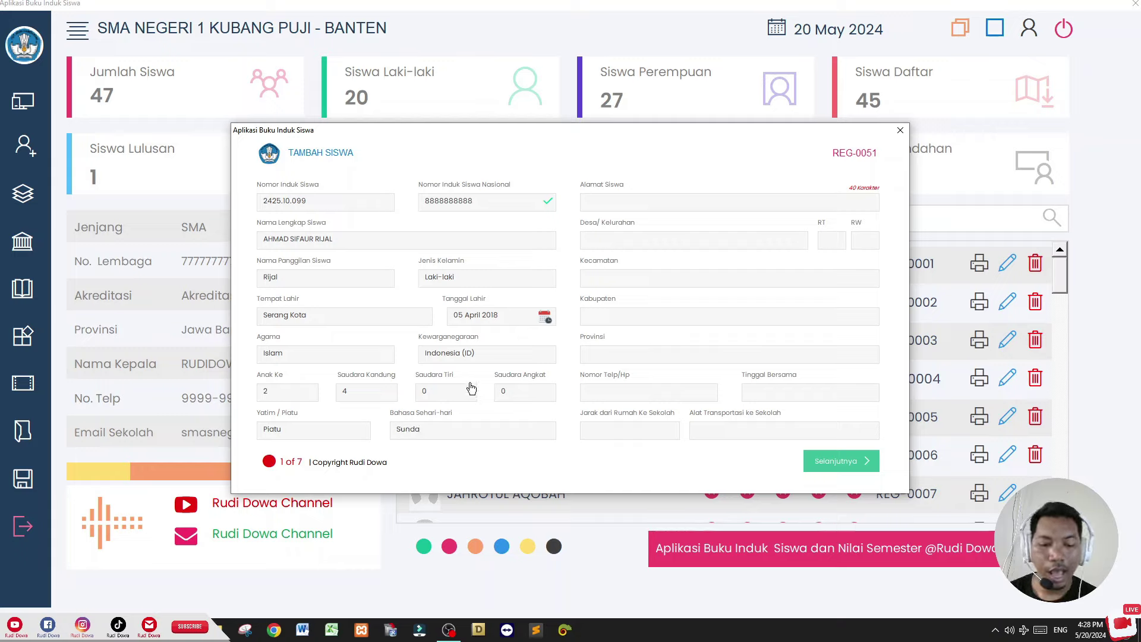
{"action": "type", "text": "Jl. "}
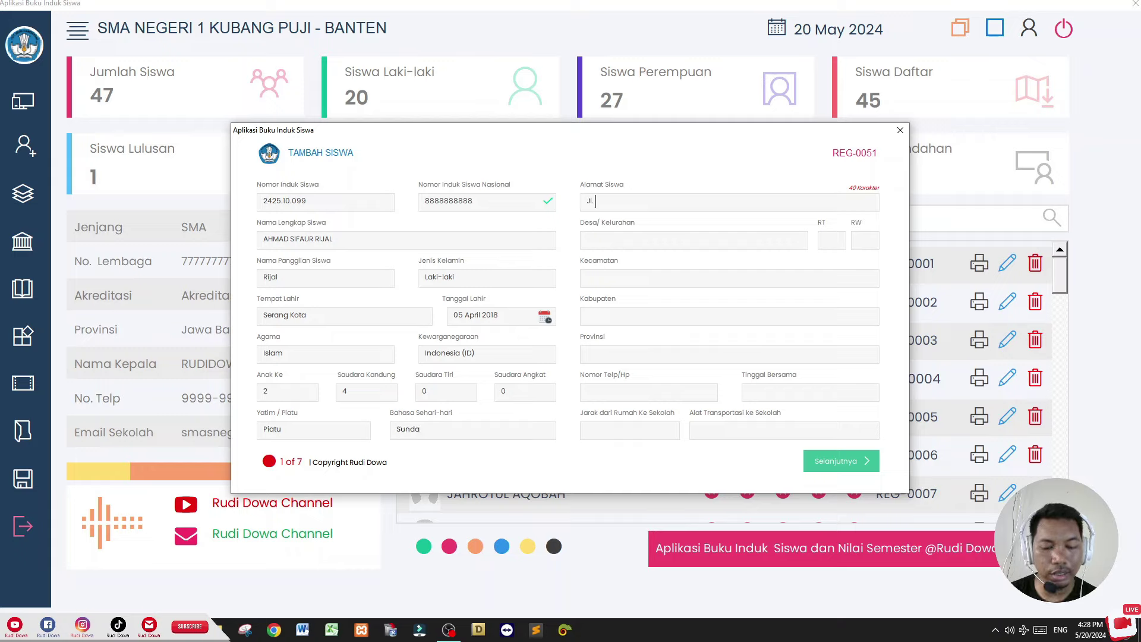
{"action": "type", "text": "Domas Raya"}
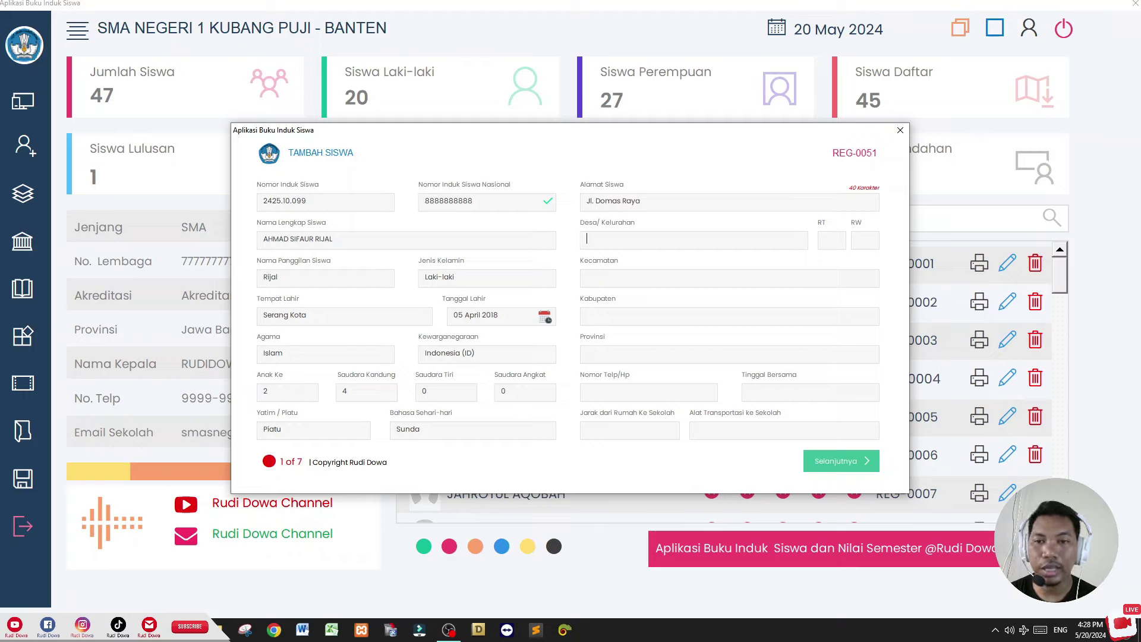
Fix the village name, choose RT 03 and RW 01, and fill the remaining address and phone number.
{"action": "key", "text": "BackSpace"}
{"action": "type", "text": "Domas"}
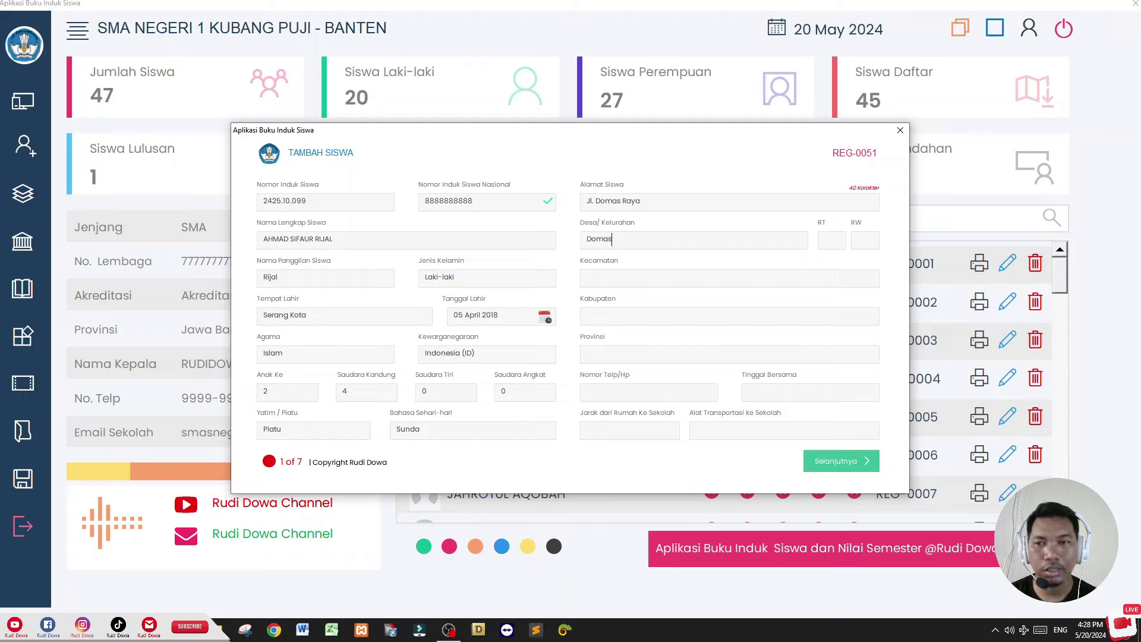
{"action": "left_click", "coordinate": [831, 240]}
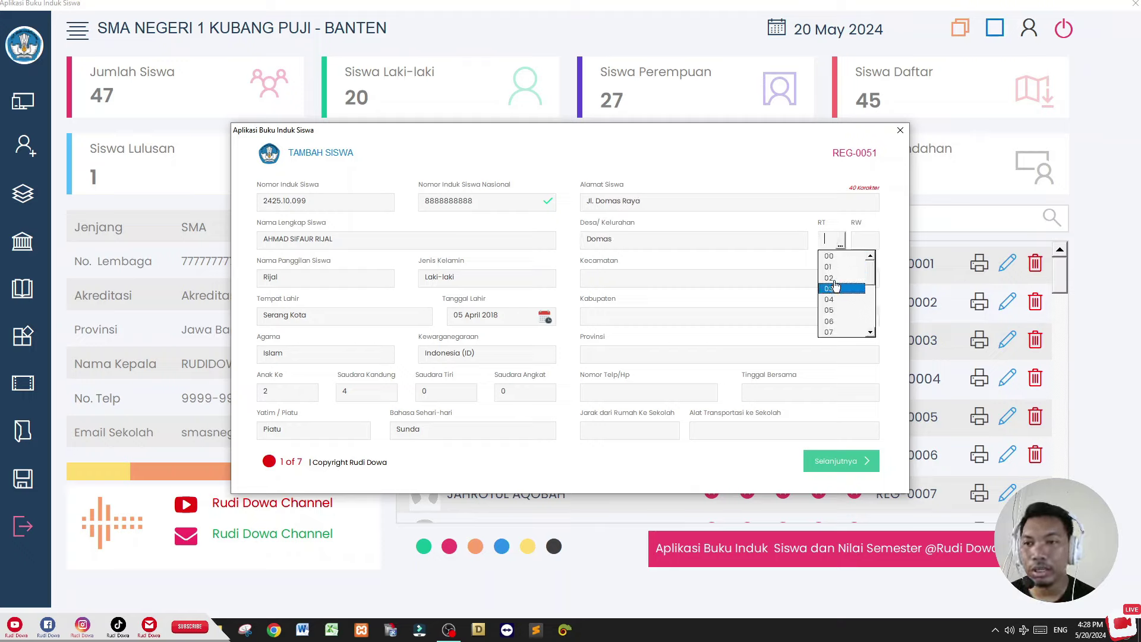
{"action": "left_click", "coordinate": [829, 288]}
{"action": "left_click", "coordinate": [865, 240]}
{"action": "left_click", "coordinate": [863, 266]}
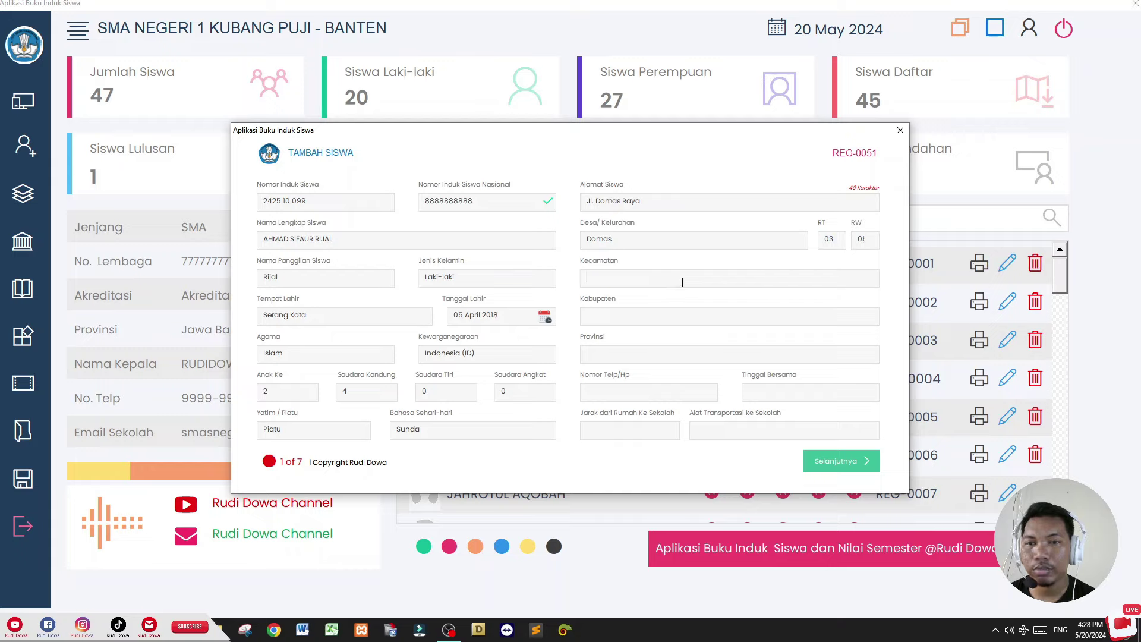
{"action": "type", "text": "Pontang"}
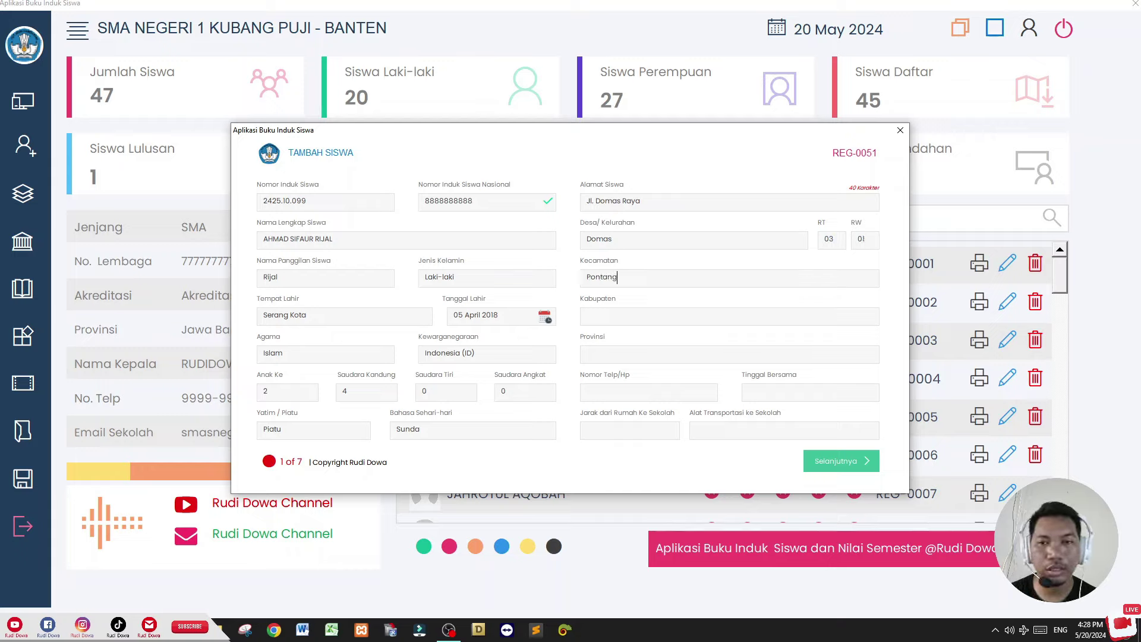
{"action": "type", "text": "Kab"}
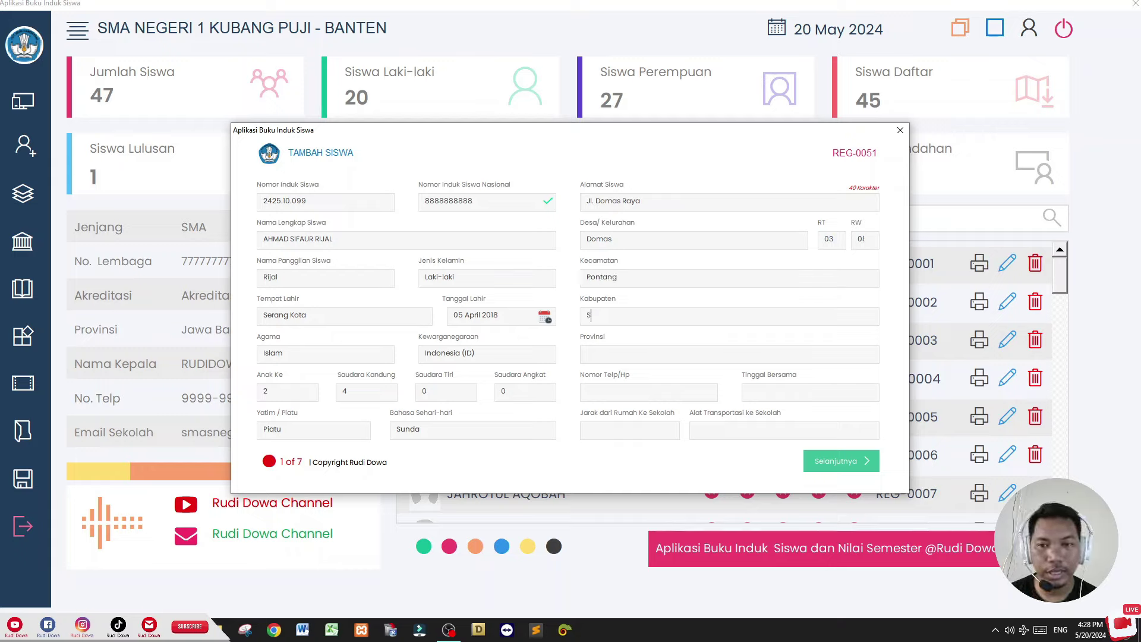
{"action": "type", "text": "Banten"}
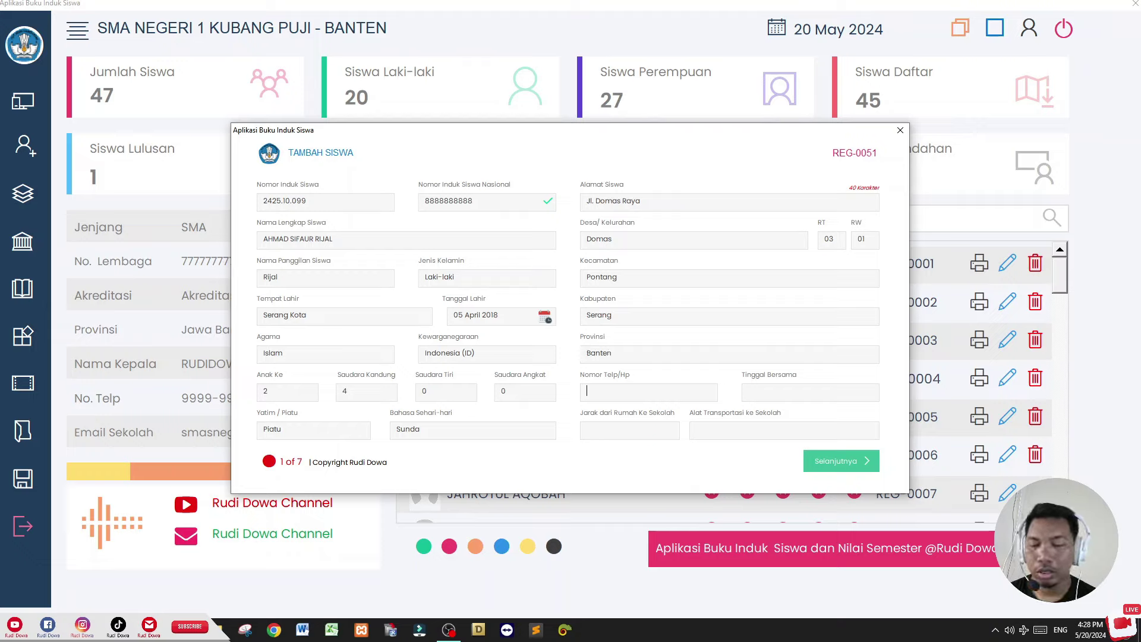
{"action": "type", "text": "9999-9999-9999"}
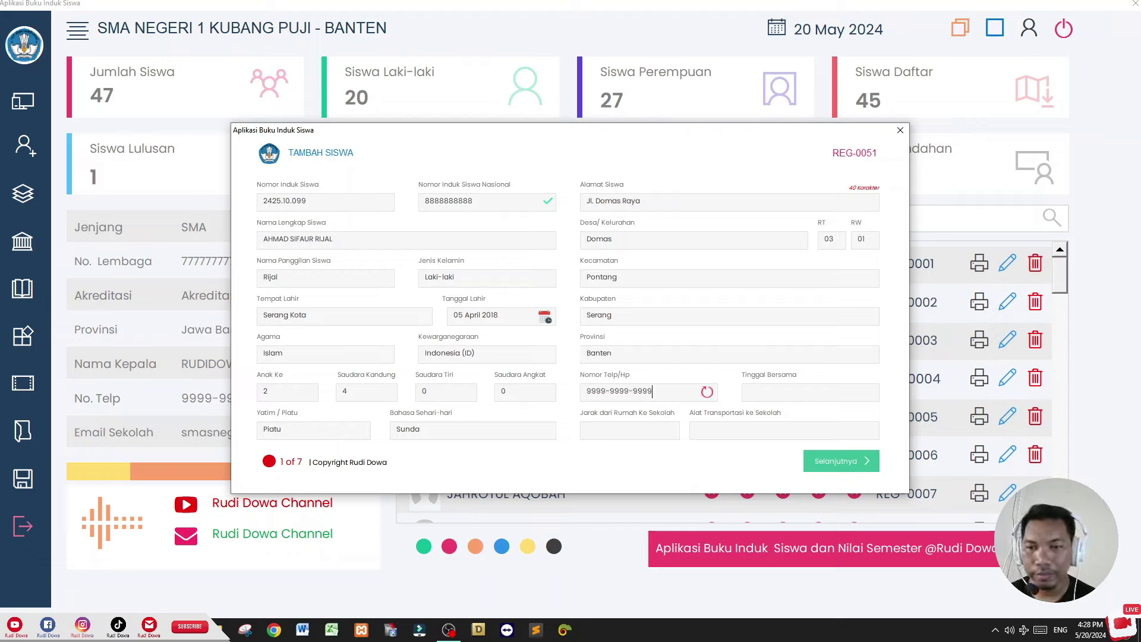
Record living with parents, a 15 meter distance to school and Berjalan Kaki transport.
{"action": "left_click", "coordinate": [773, 392]}
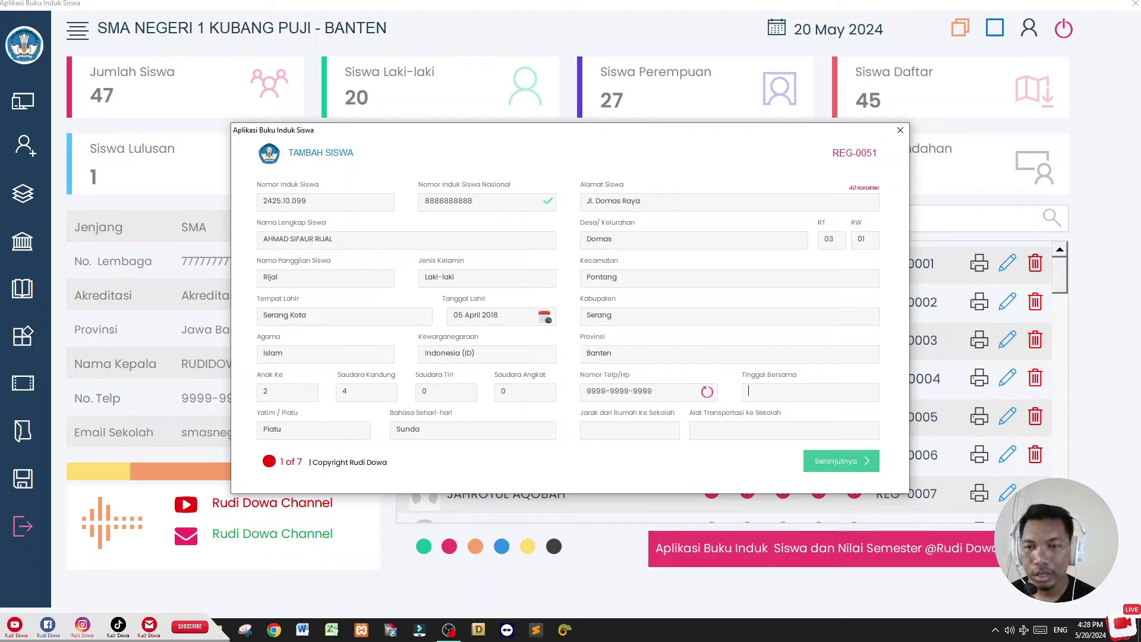
{"action": "left_click", "coordinate": [763, 395]}
{"action": "left_click", "coordinate": [767, 408]}
{"action": "left_click", "coordinate": [630, 429]}
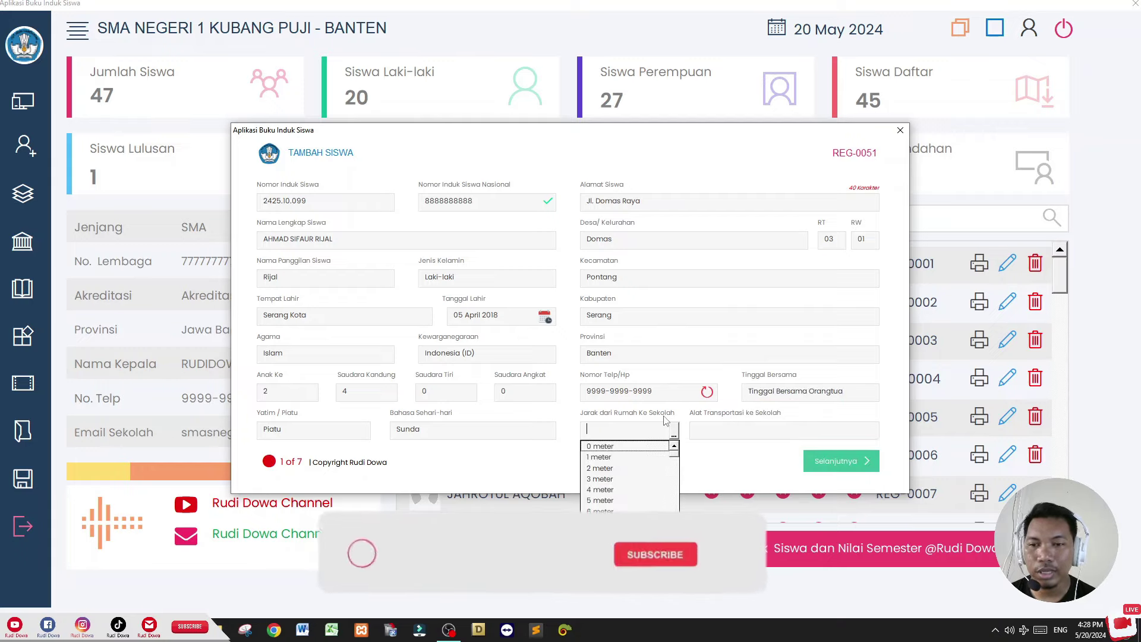
{"action": "type", "text": "15 meter"}
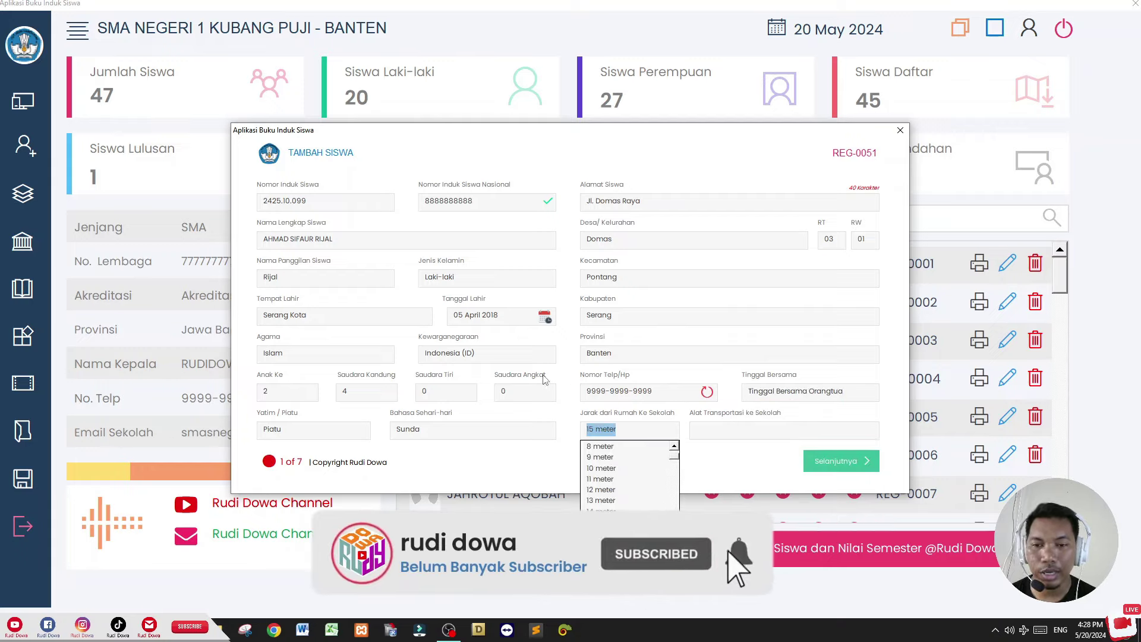
{"action": "key", "text": "Tab"}
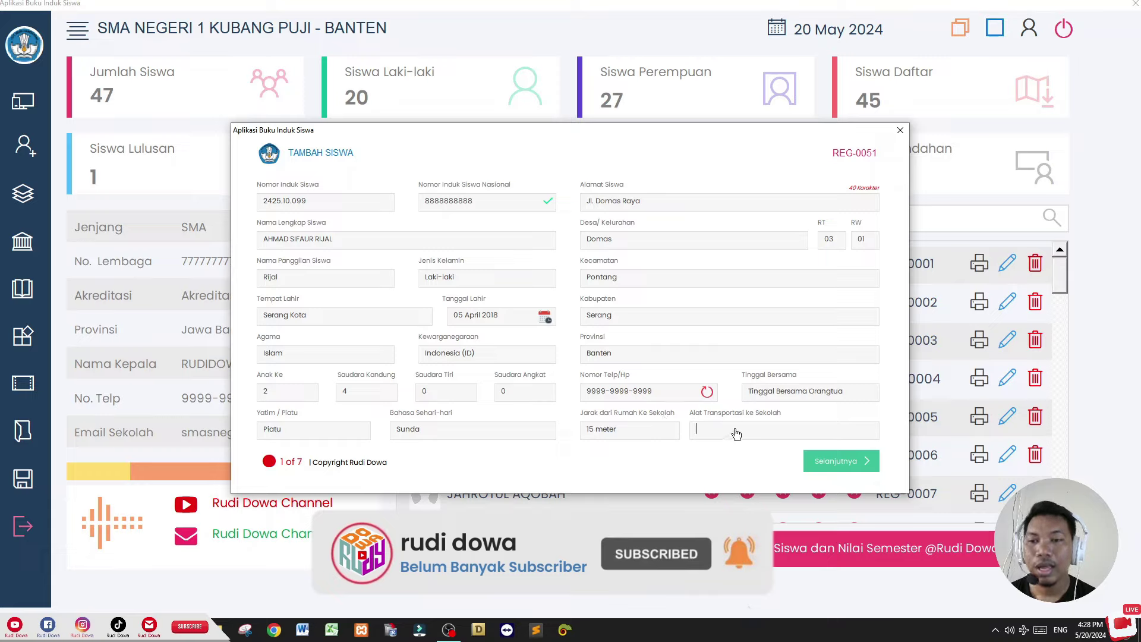
{"action": "left_click", "coordinate": [735, 434]}
{"action": "left_click", "coordinate": [716, 438]}
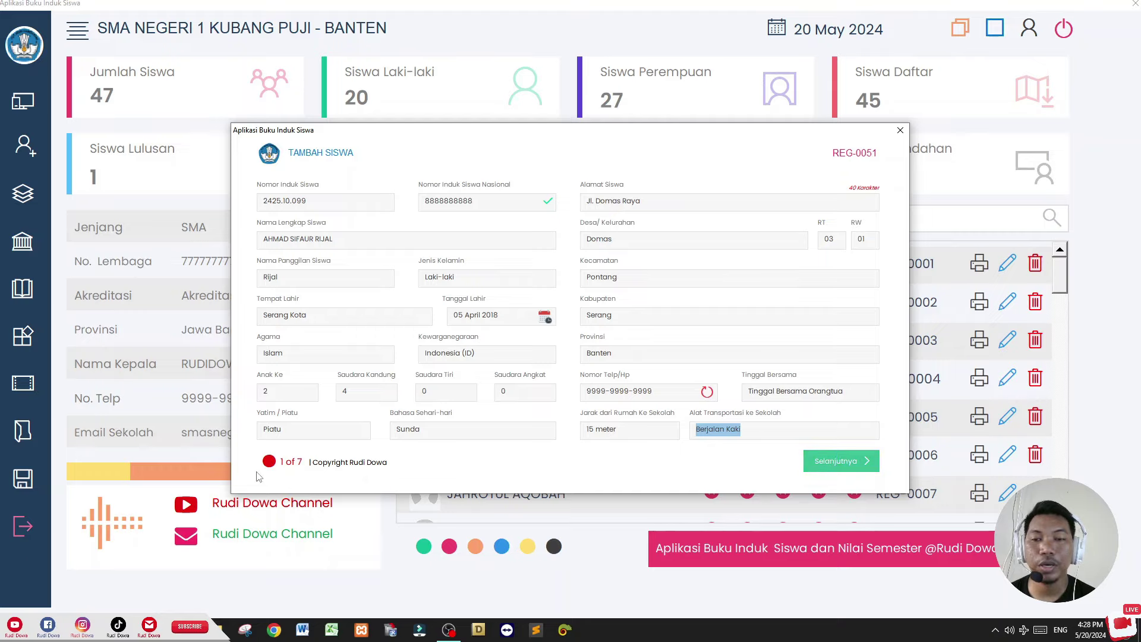
On page 2, set weight 45 kg, height 145 cm, Golongan O and Tidak Ada abnormality.
{"action": "left_click", "coordinate": [858, 467]}
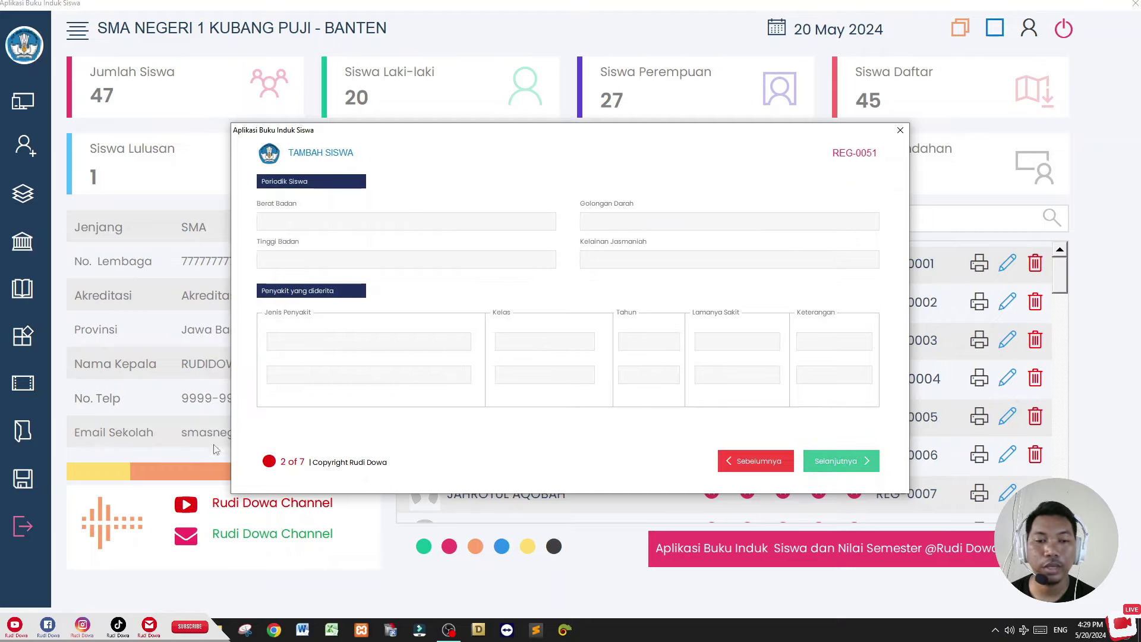
{"action": "left_click", "coordinate": [332, 221]}
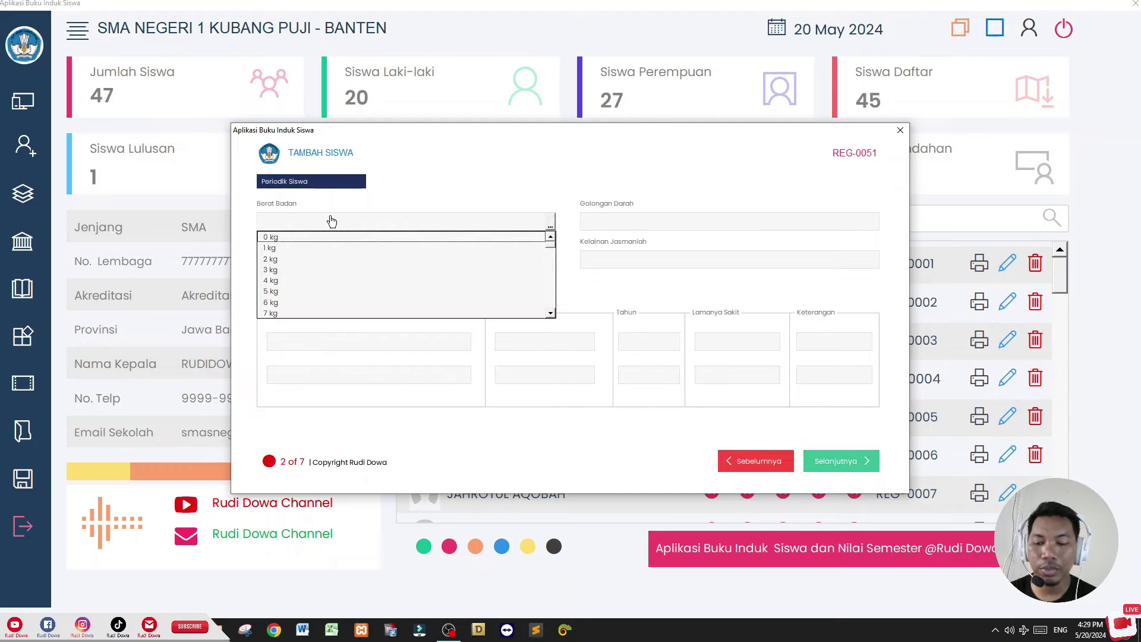
{"action": "type", "text": "45 kg"}
{"action": "key", "text": "Tab"}
{"action": "type", "text": "145"}
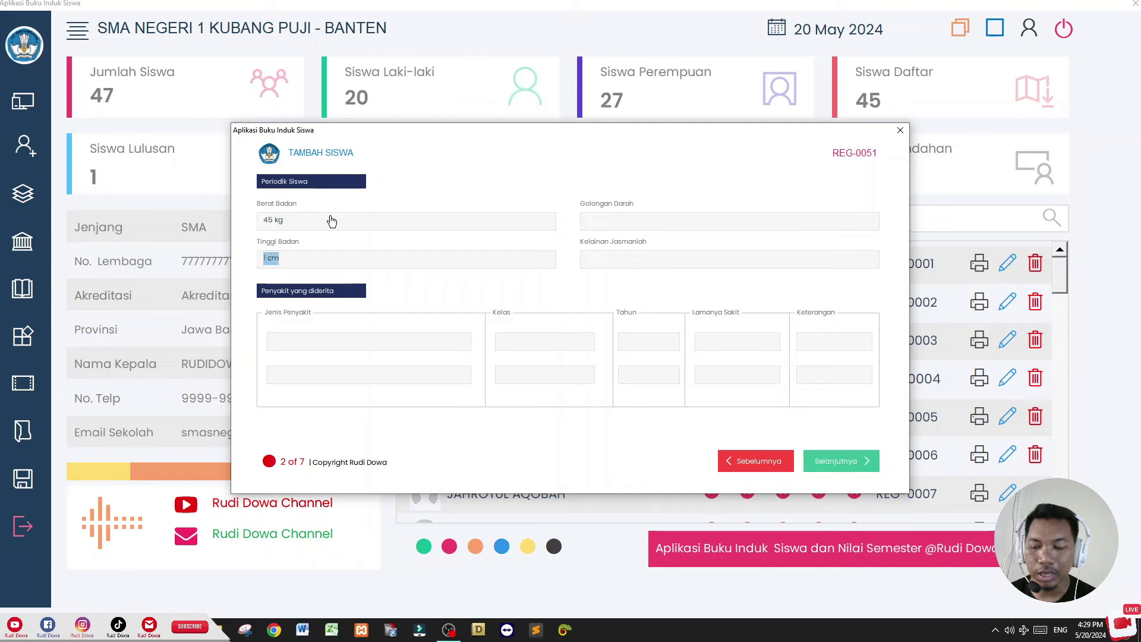
{"action": "key", "text": "Tab"}
{"action": "left_click", "coordinate": [624, 221]}
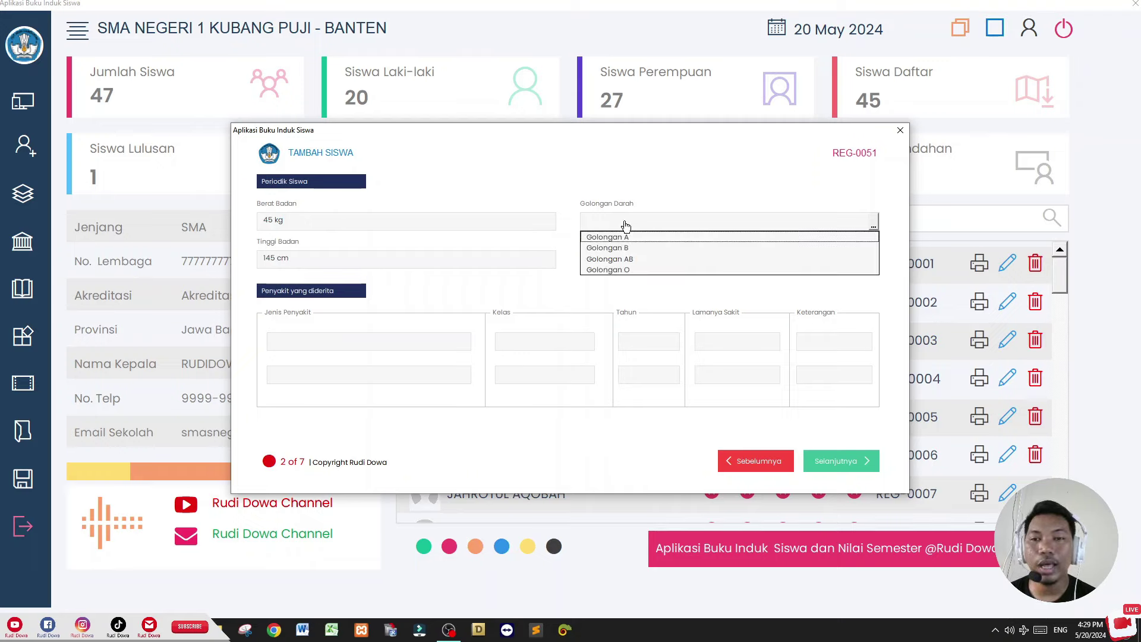
{"action": "left_click", "coordinate": [637, 264]}
{"action": "left_click", "coordinate": [634, 257]}
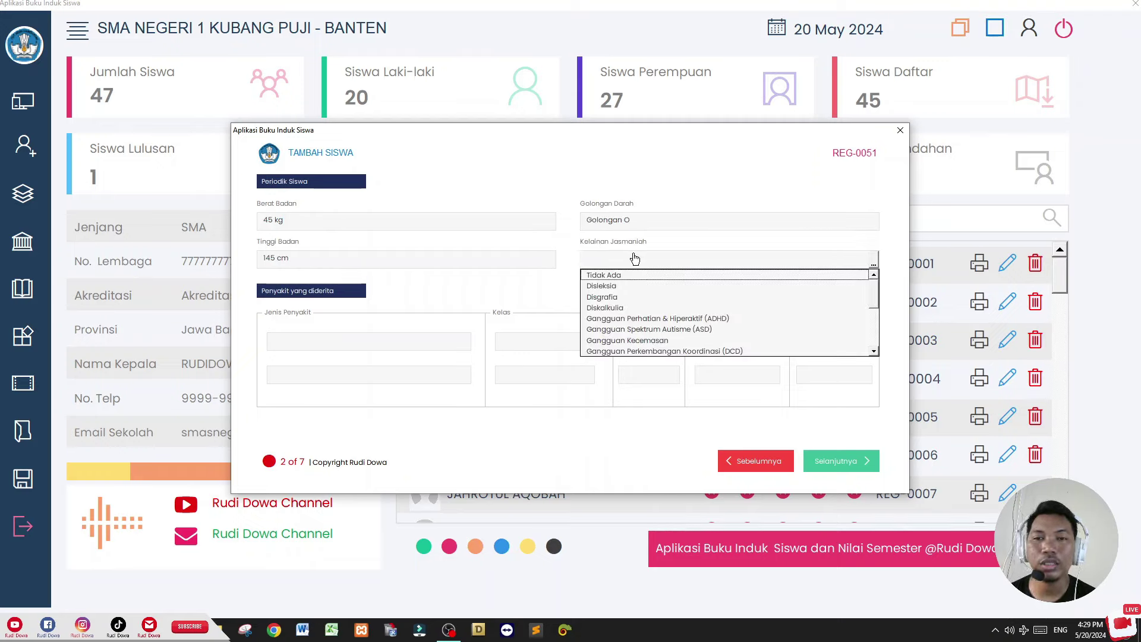
{"action": "left_click", "coordinate": [634, 275]}
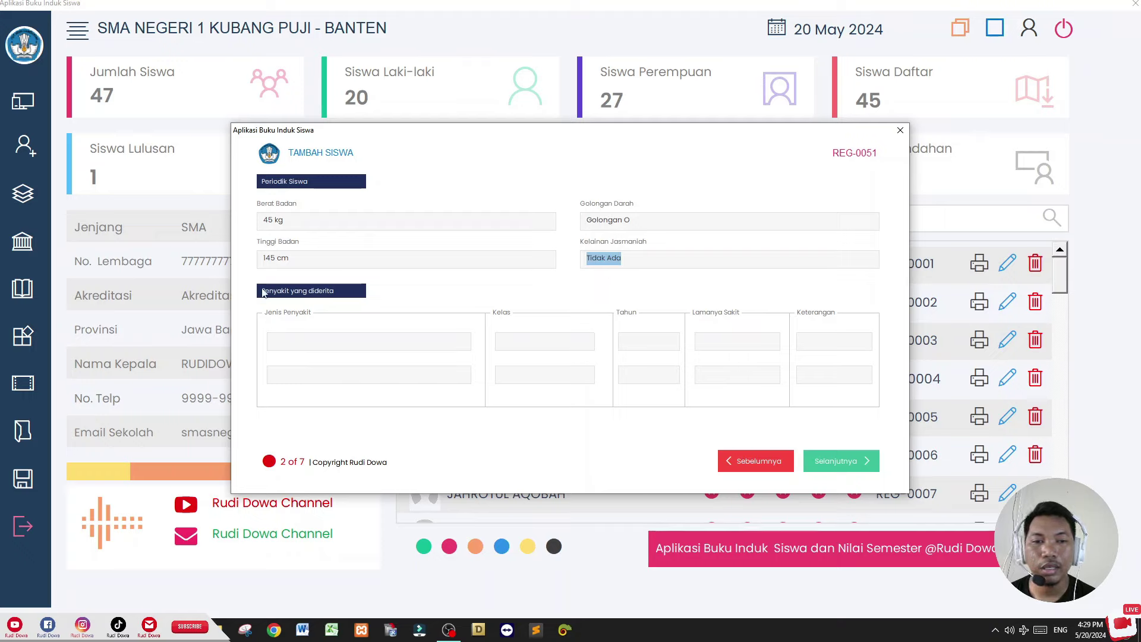
Fill the illness row: ganteng, Stadium 1, 2020, lasting 1 Hari, Belum Sembuh.
{"action": "left_click", "coordinate": [422, 341]}
{"action": "type", "text": "g"}
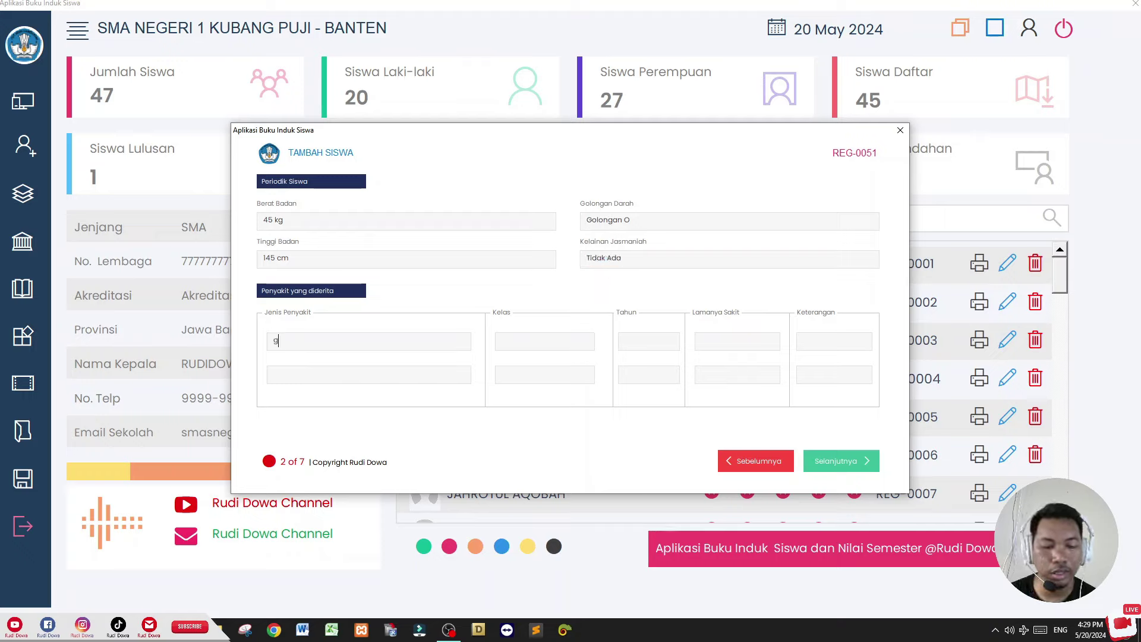
{"action": "type", "text": "anteng"}
{"action": "left_click", "coordinate": [523, 341]}
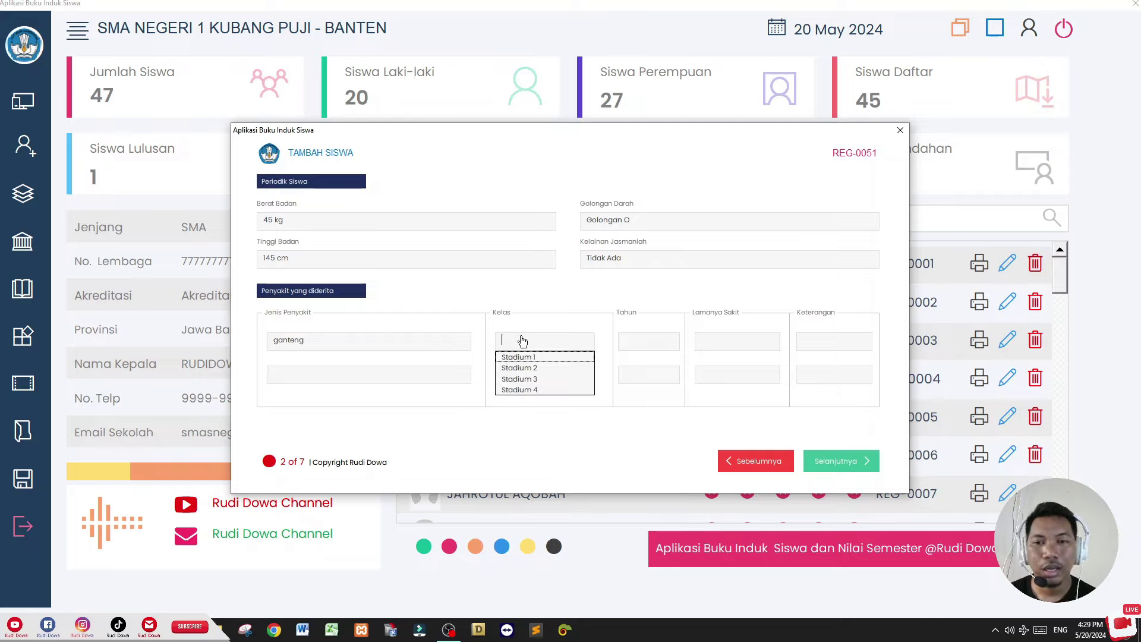
{"action": "left_click", "coordinate": [517, 357]}
{"action": "left_click", "coordinate": [645, 340]}
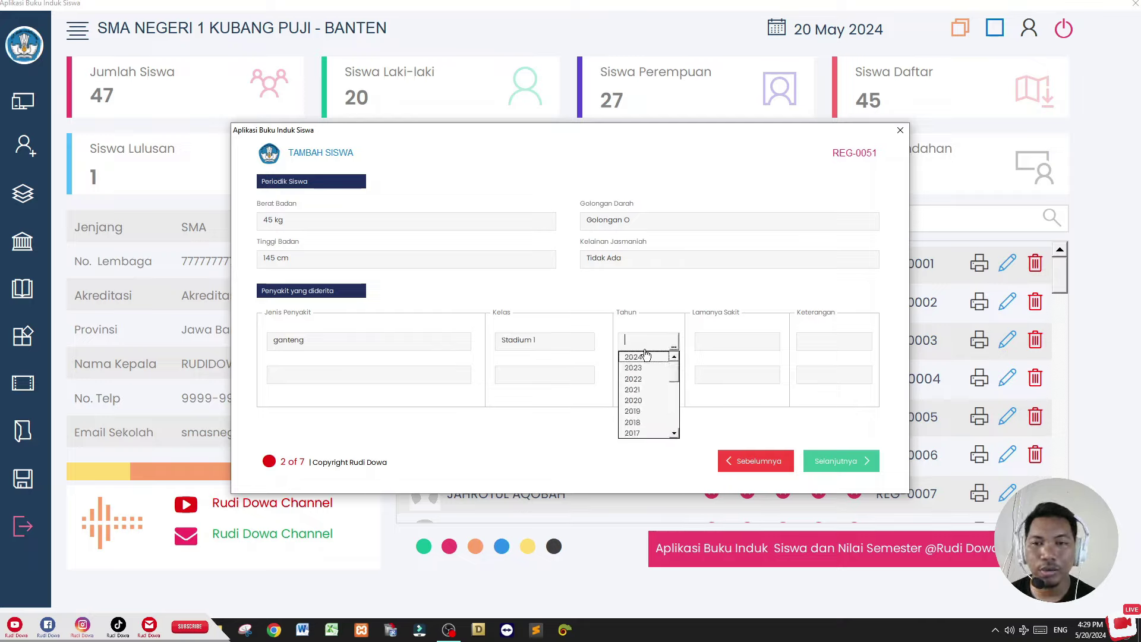
{"action": "left_click", "coordinate": [634, 400]}
{"action": "left_click", "coordinate": [759, 338]}
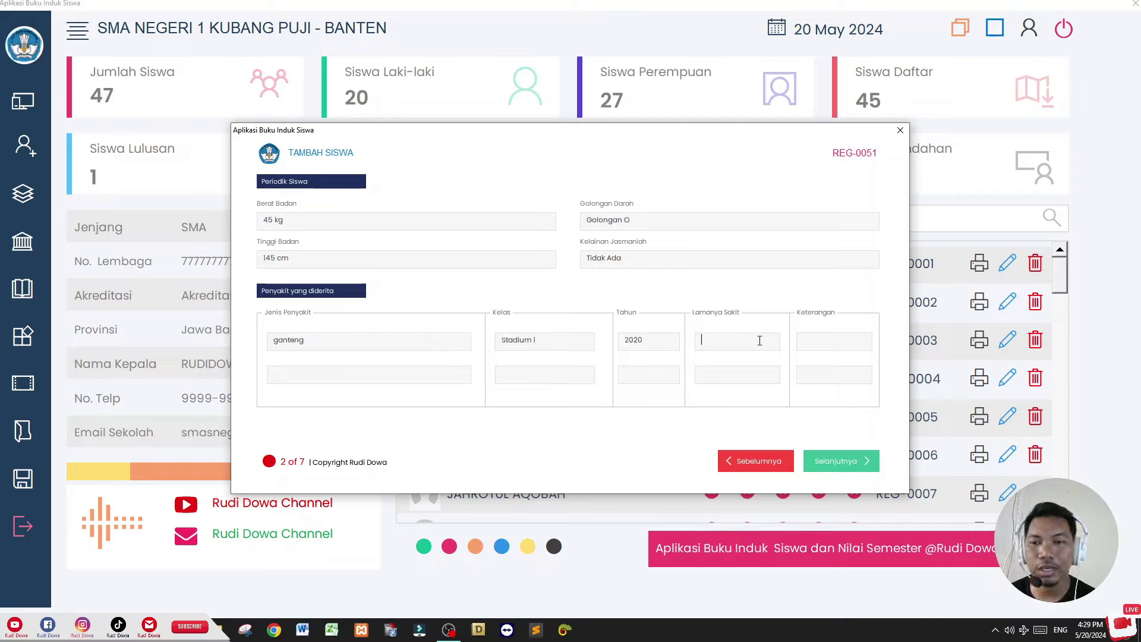
{"action": "type", "text": "1 Ha"}
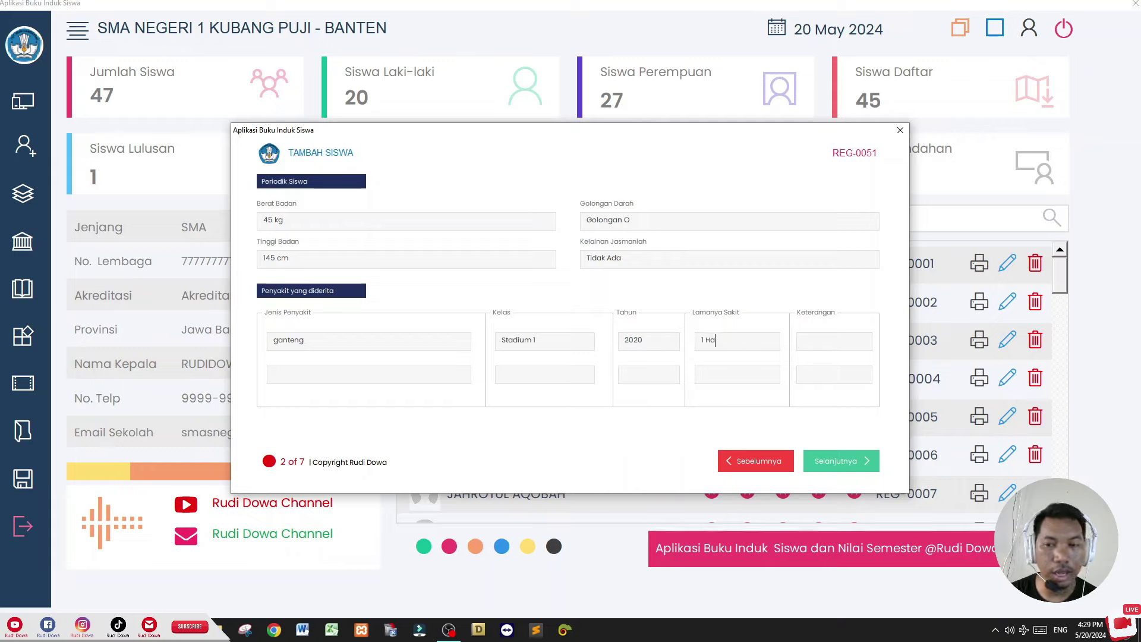
{"action": "type", "text": "ri"}
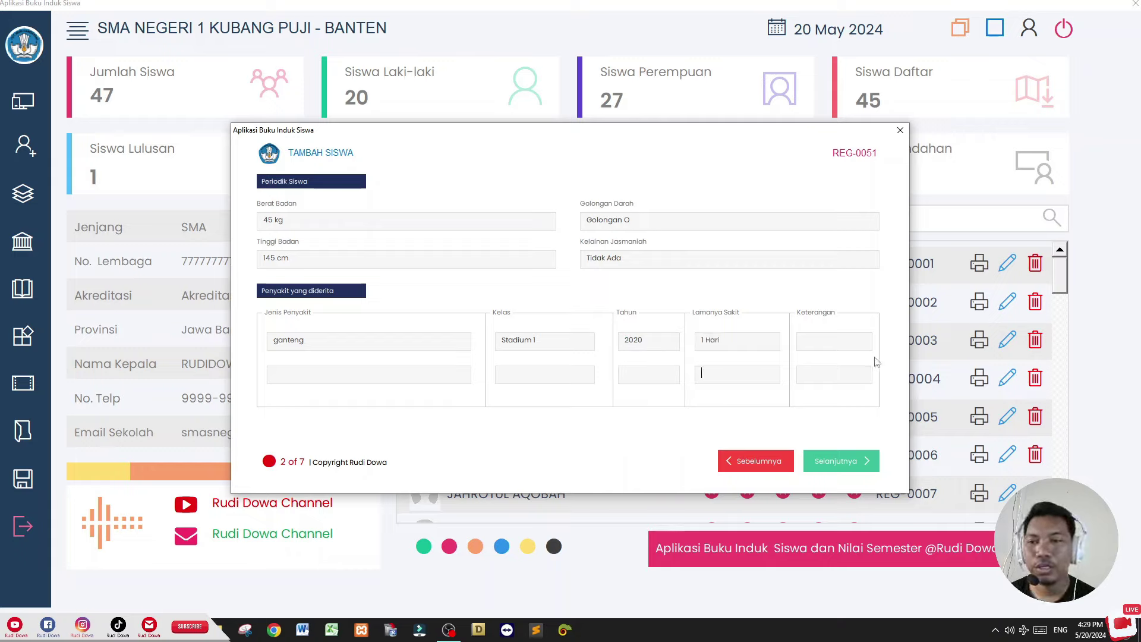
{"action": "left_click", "coordinate": [832, 340]}
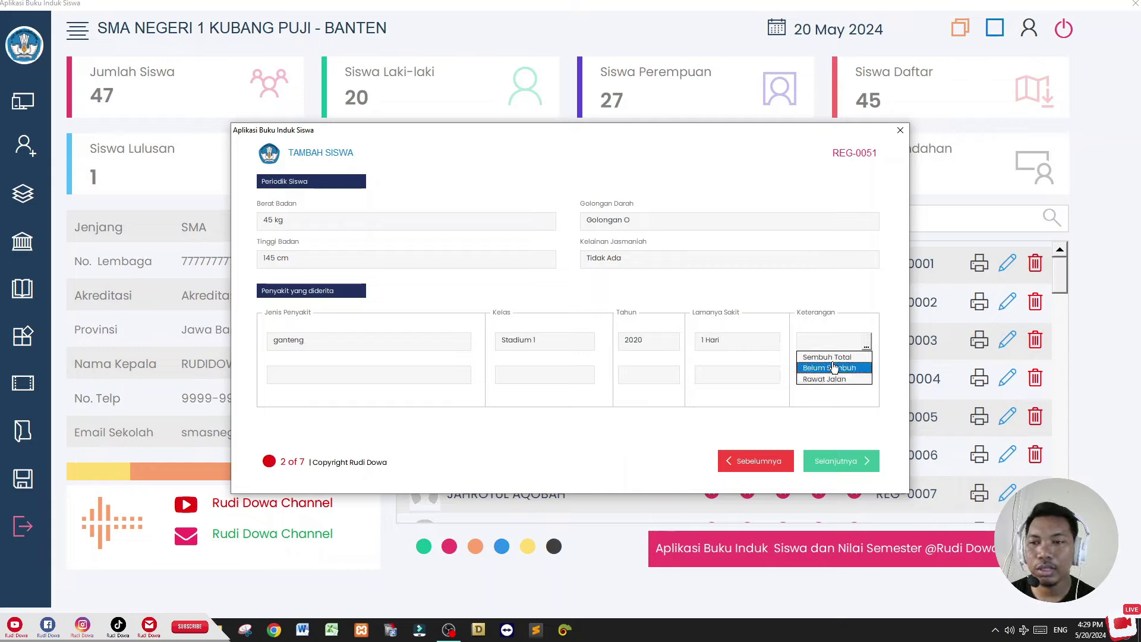
{"action": "left_click", "coordinate": [834, 367]}
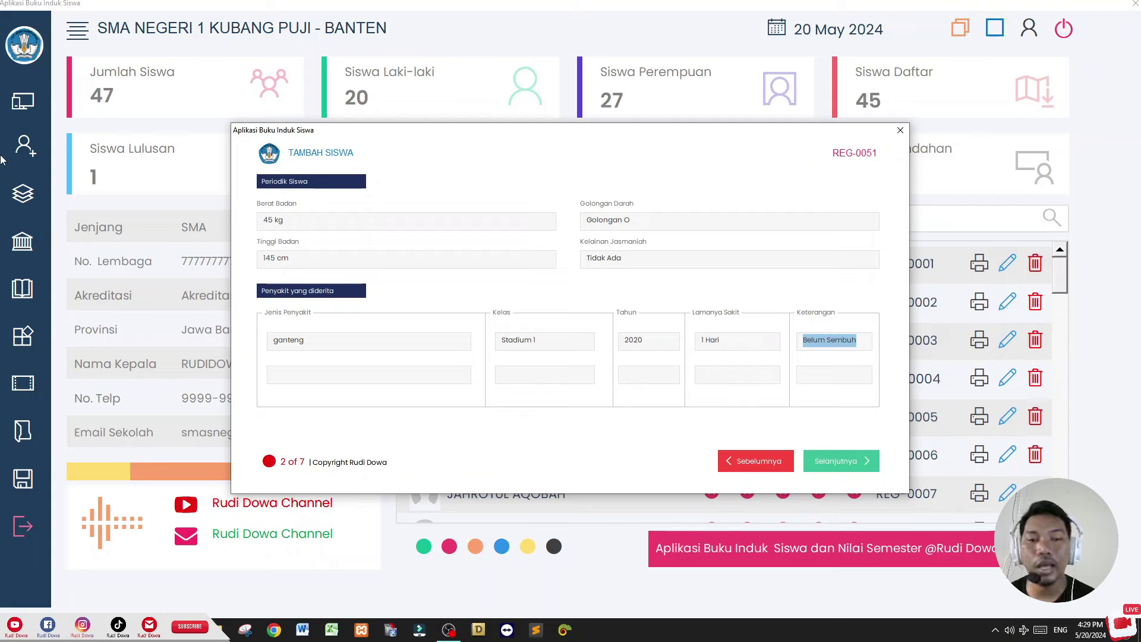
{"action": "left_click", "coordinate": [400, 383]}
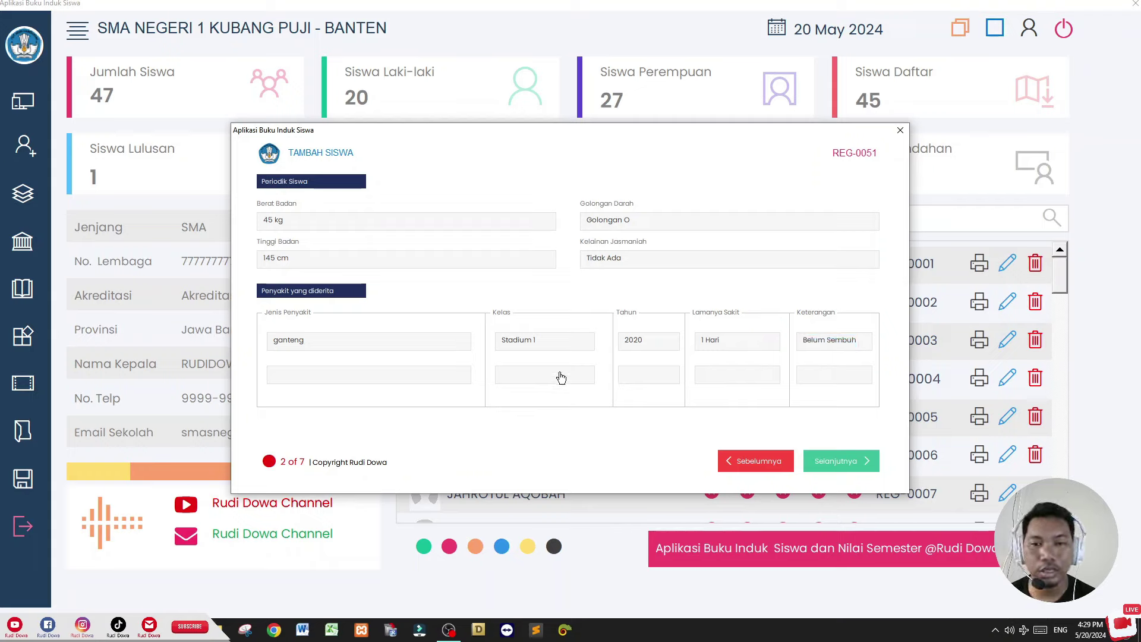
On page 3, set the registration date to 15 Juli 2024 with the date picker.
{"action": "left_click", "coordinate": [841, 461]}
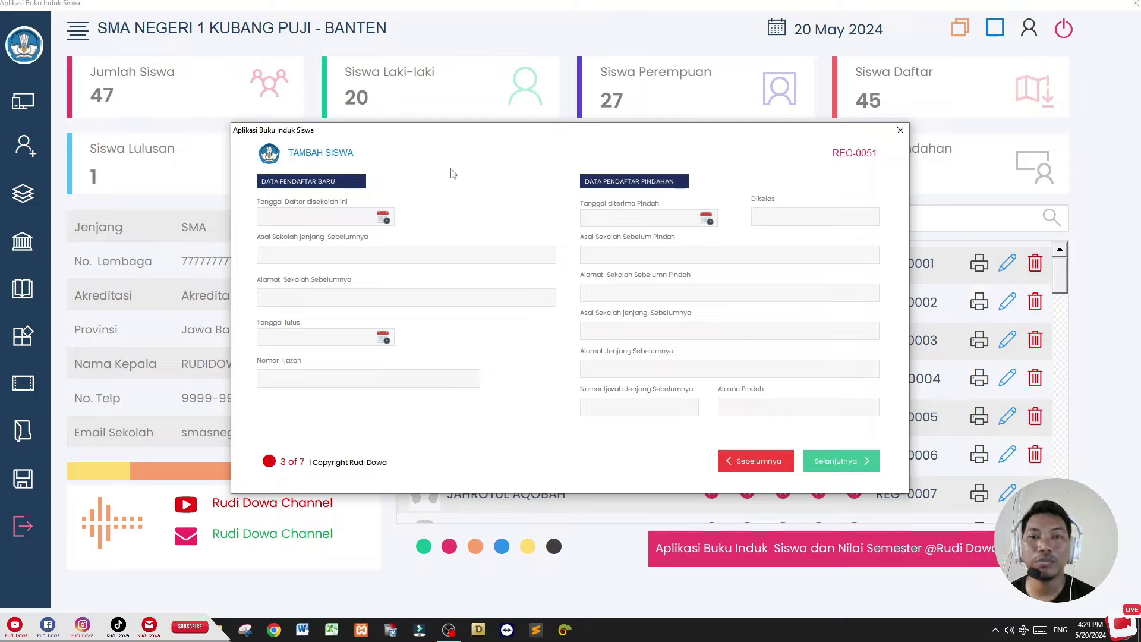
{"action": "left_click", "coordinate": [331, 218]}
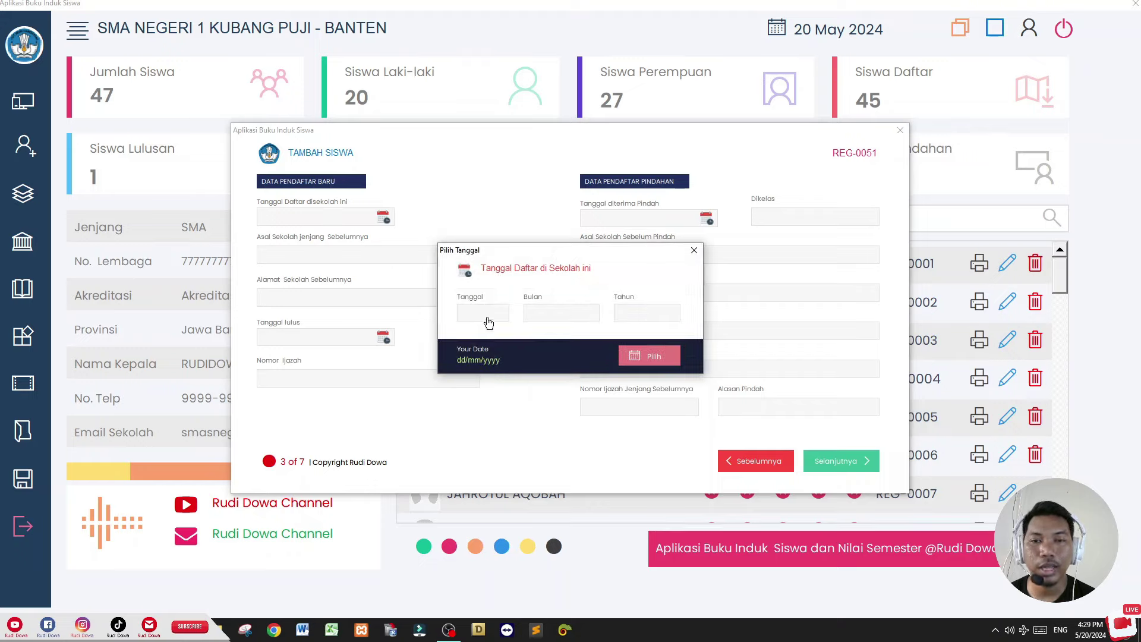
{"action": "left_click", "coordinate": [485, 317]}
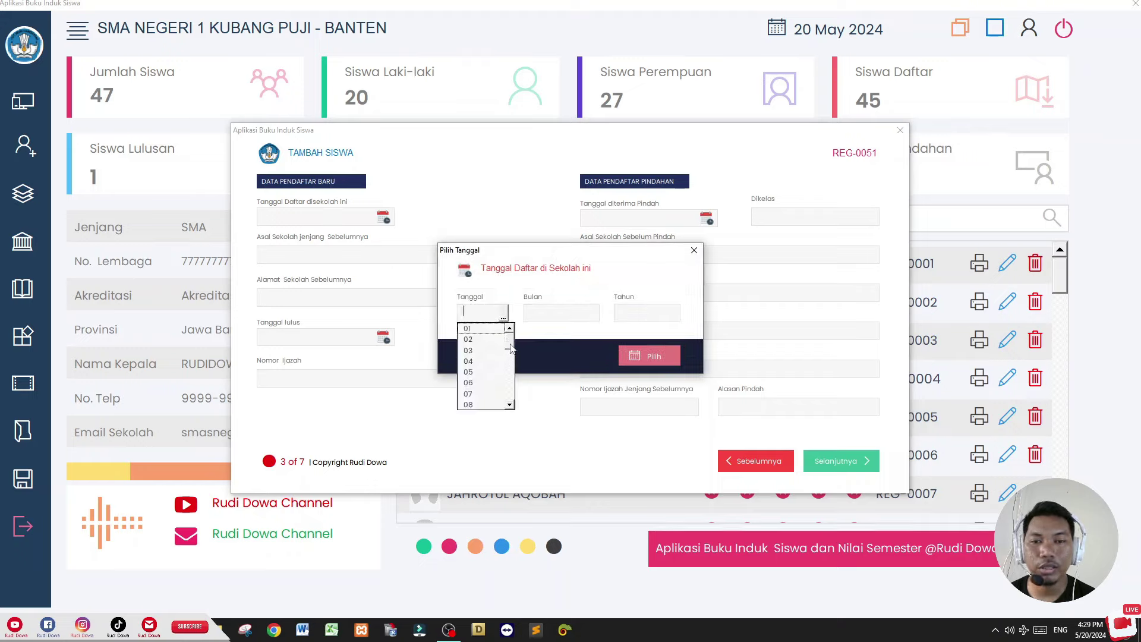
{"action": "type", "text": "15"}
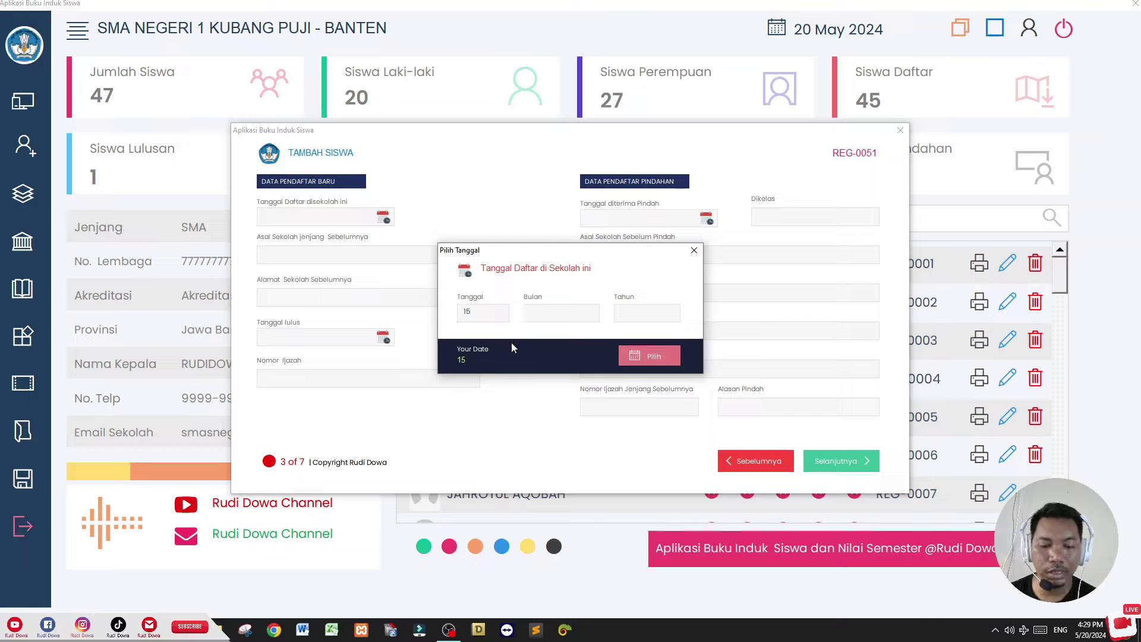
{"action": "key", "text": "Tab"}
{"action": "type", "text": "juli"}
{"action": "key", "text": "Tab"}
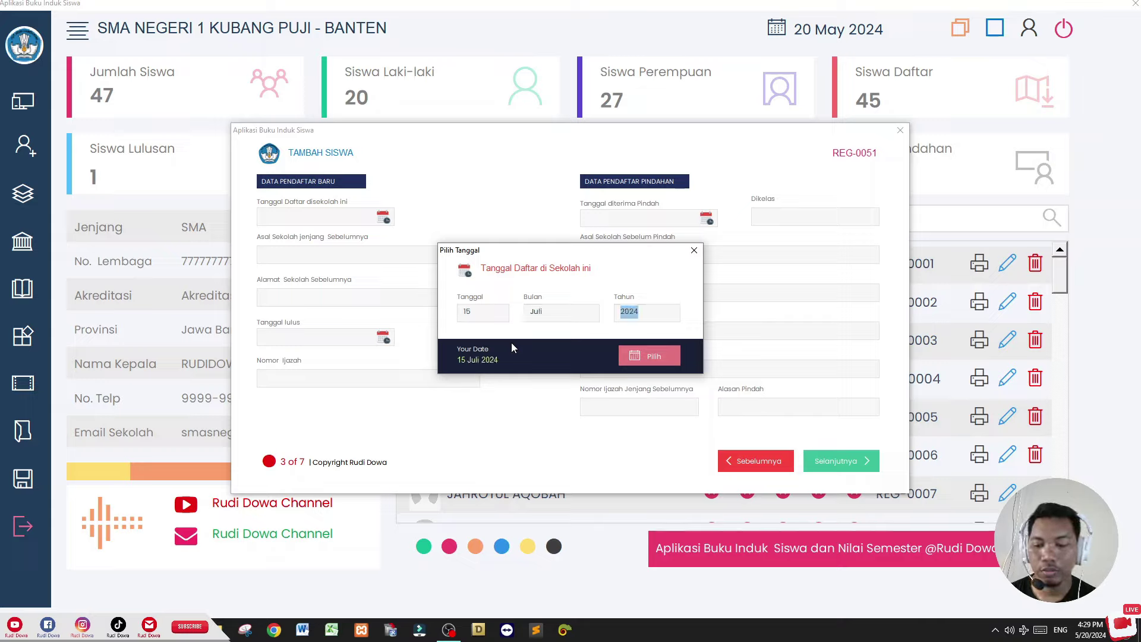
{"action": "left_click", "coordinate": [652, 357]}
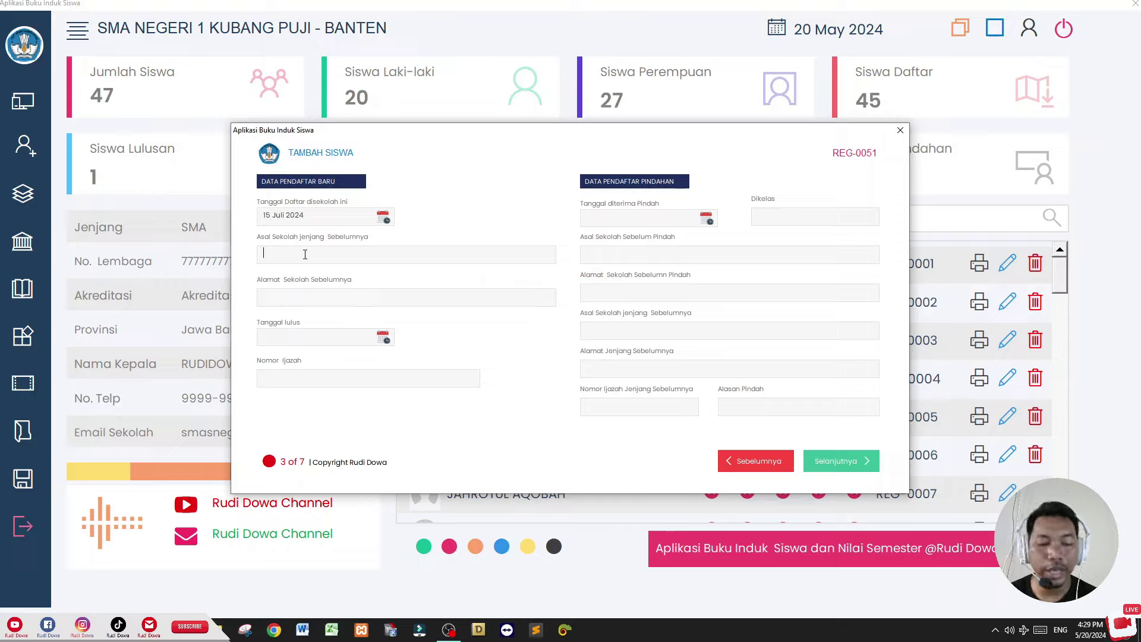
Enter the previous school name SMP NEGERI 1 MAIL ISMAIL and its address.
{"action": "type", "text": "RI 1 MAIL"}
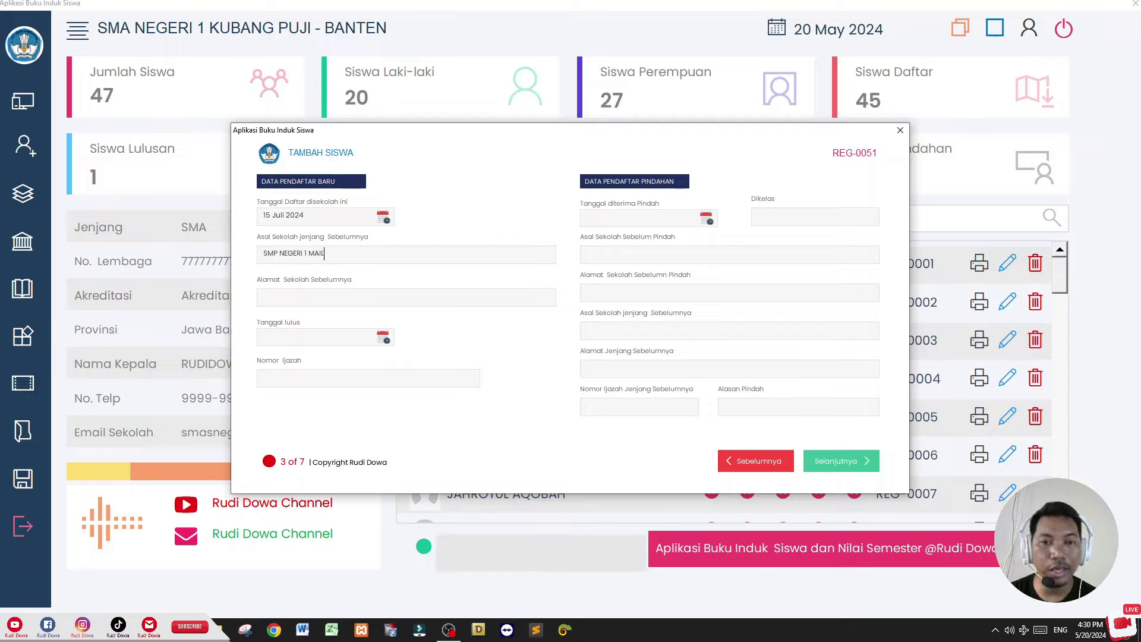
{"action": "type", "text": " ISLAMI"}
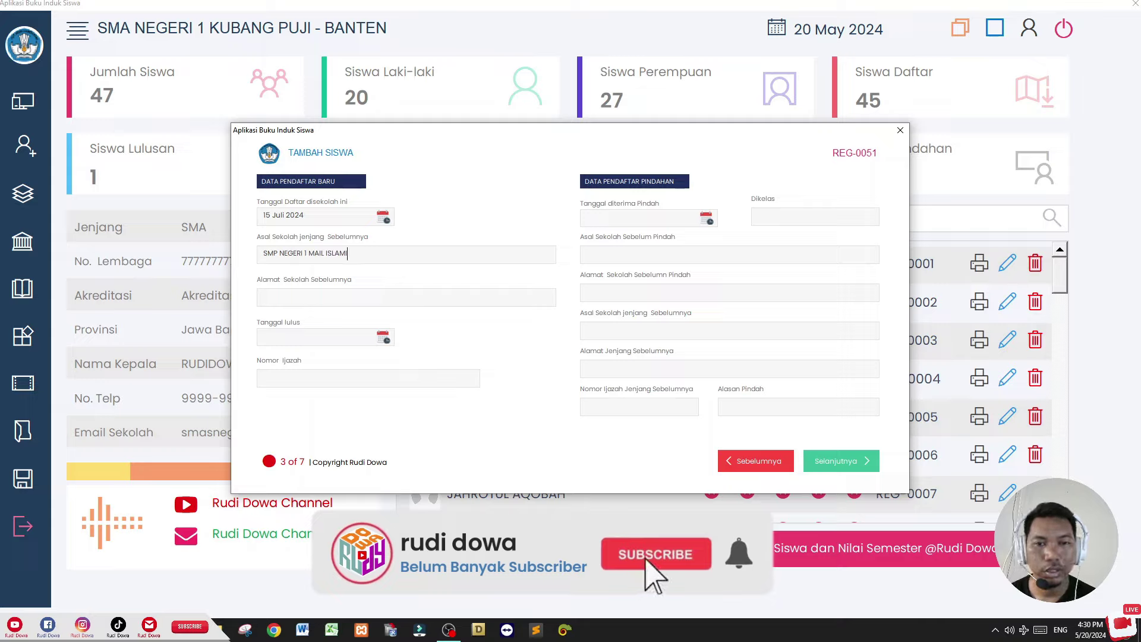
{"action": "key", "text": "BackSpace"}
{"action": "key", "text": "BackSpace"}
{"action": "key", "text": "BackSpace"}
{"action": "key", "text": "BackSpace"}
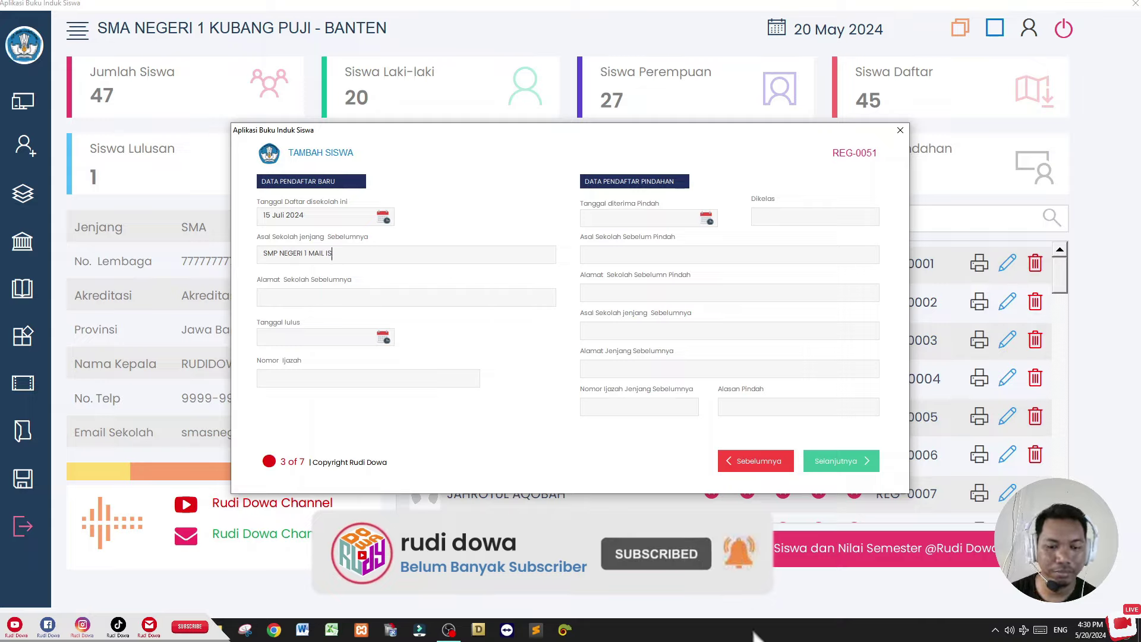
{"action": "type", "text": "L"}
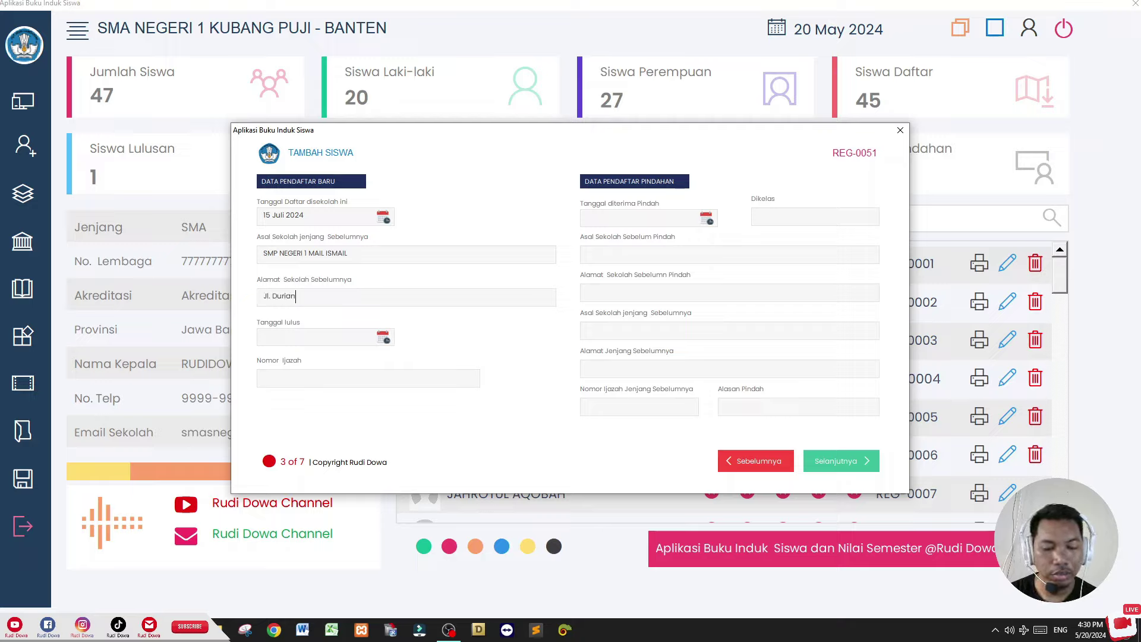
{"action": "type", "text": "Runtuh"}
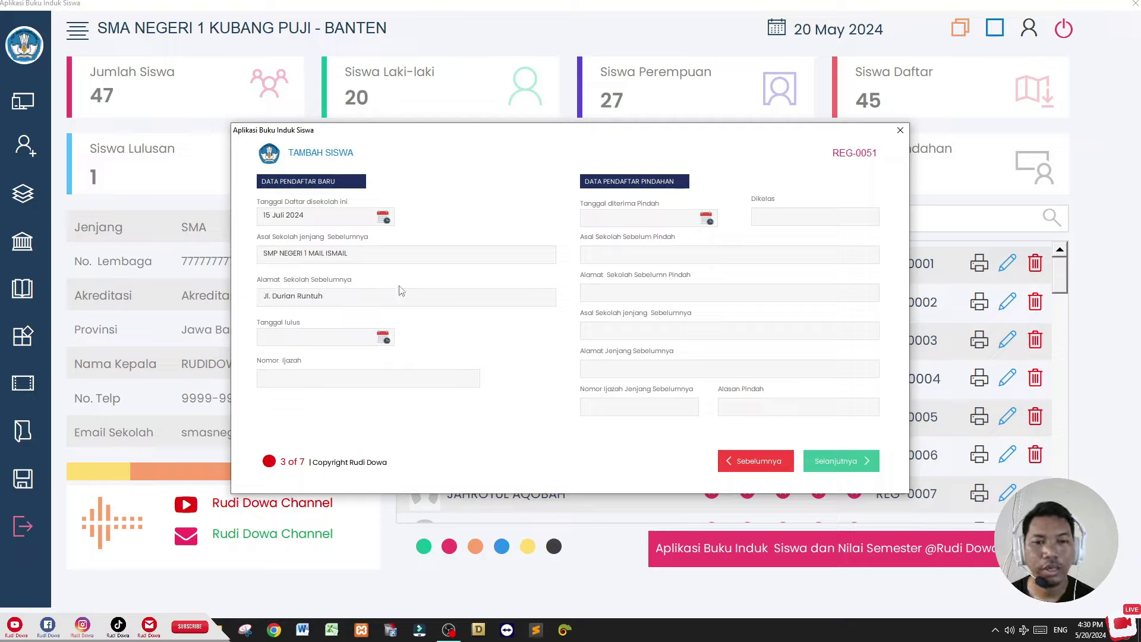
Set the graduation date to 15 Juli 2024 with the date picker.
{"action": "left_click", "coordinate": [347, 338]}
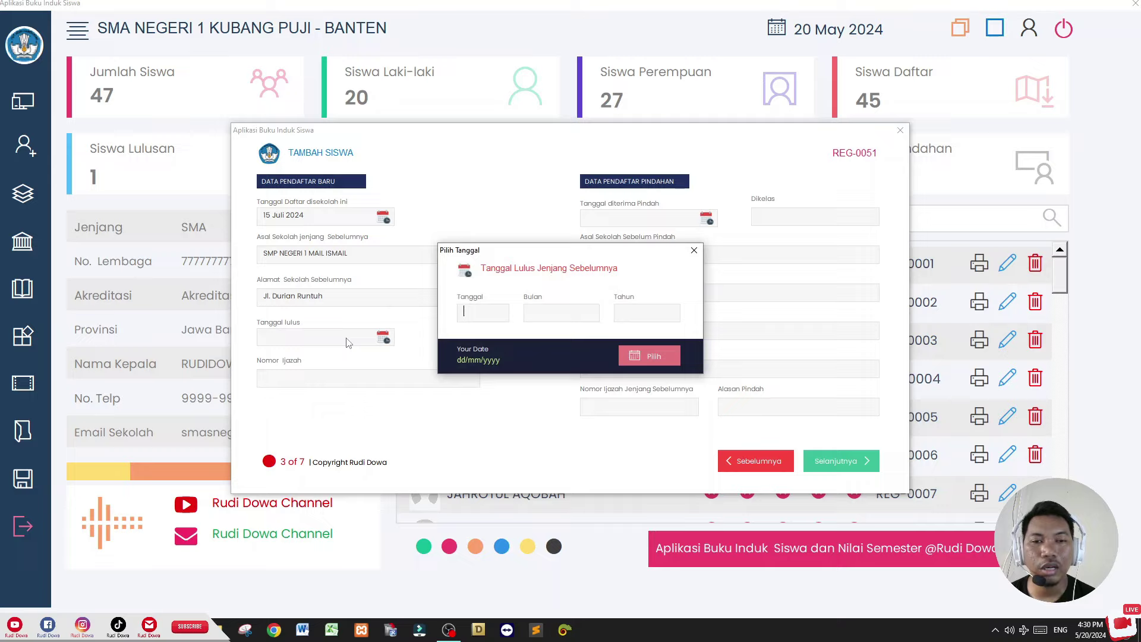
{"action": "left_click", "coordinate": [502, 312]}
{"action": "type", "text": "15"}
{"action": "key", "text": "Tab"}
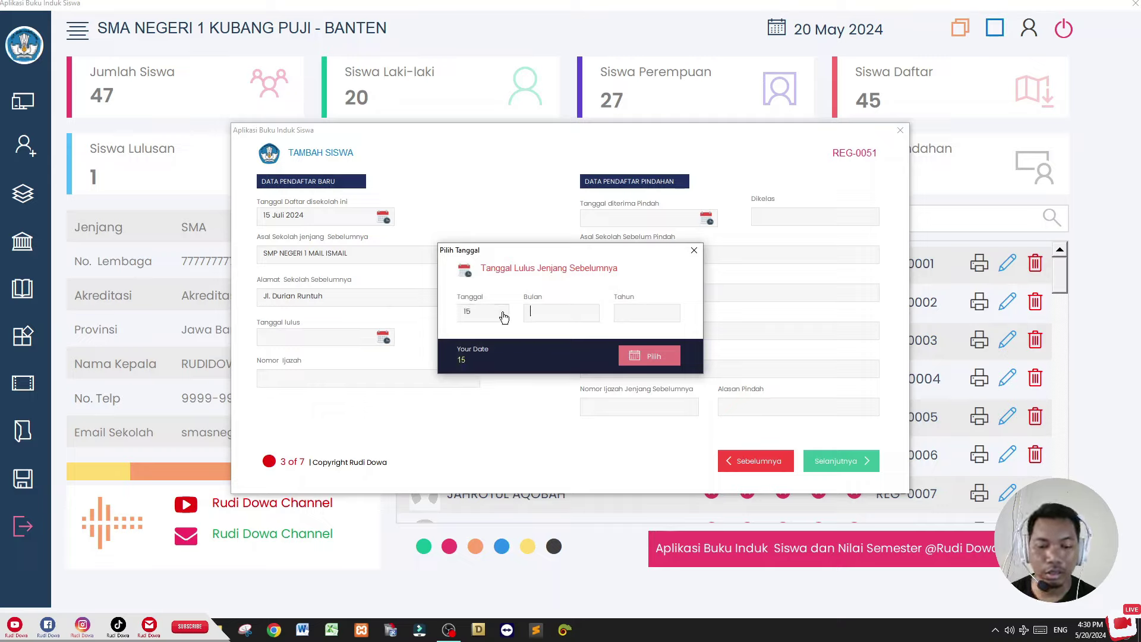
{"action": "type", "text": "Juli"}
{"action": "key", "text": "Tab"}
{"action": "key", "text": "Down"}
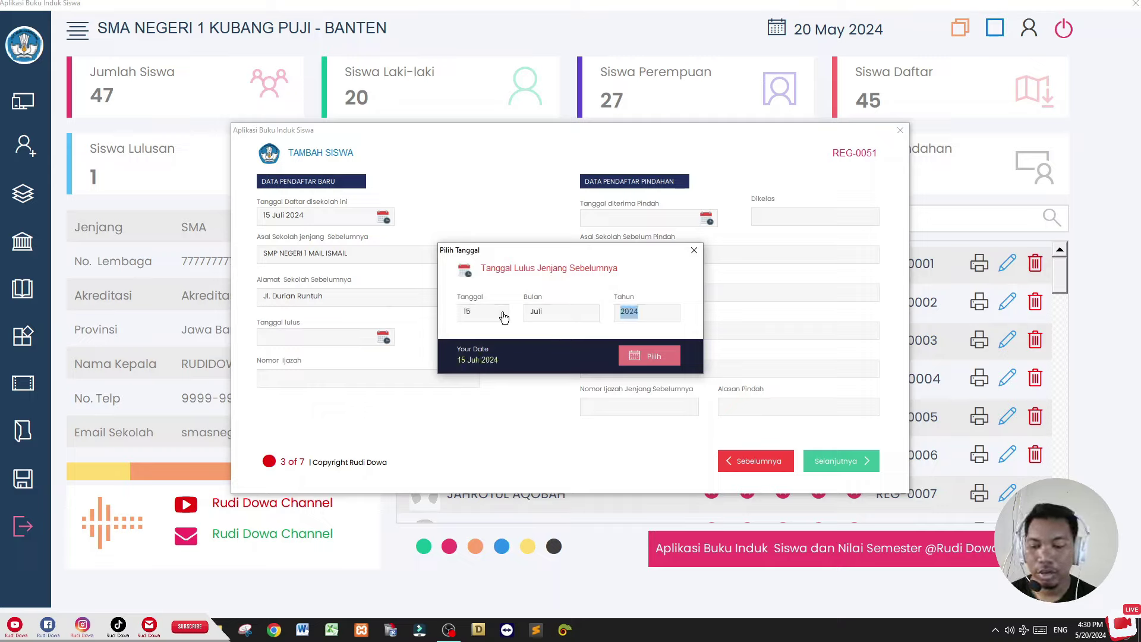
{"action": "left_click", "coordinate": [640, 356]}
Enter the diploma number and continue to the parents' identity page.
{"action": "left_click", "coordinate": [287, 375]}
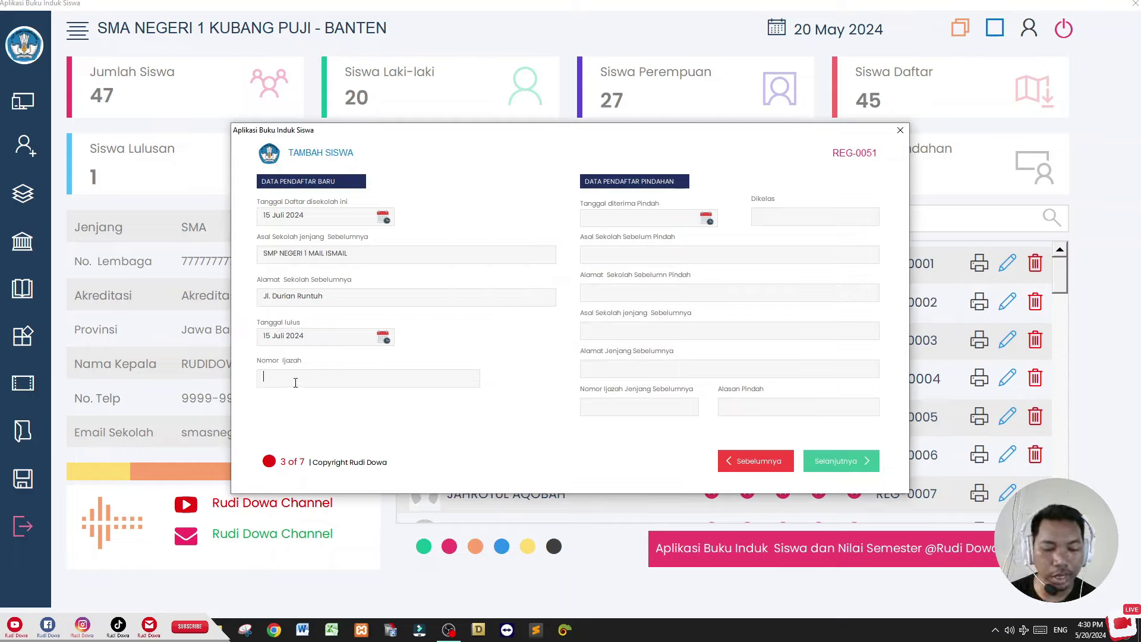
{"action": "type", "text": "NO-S"}
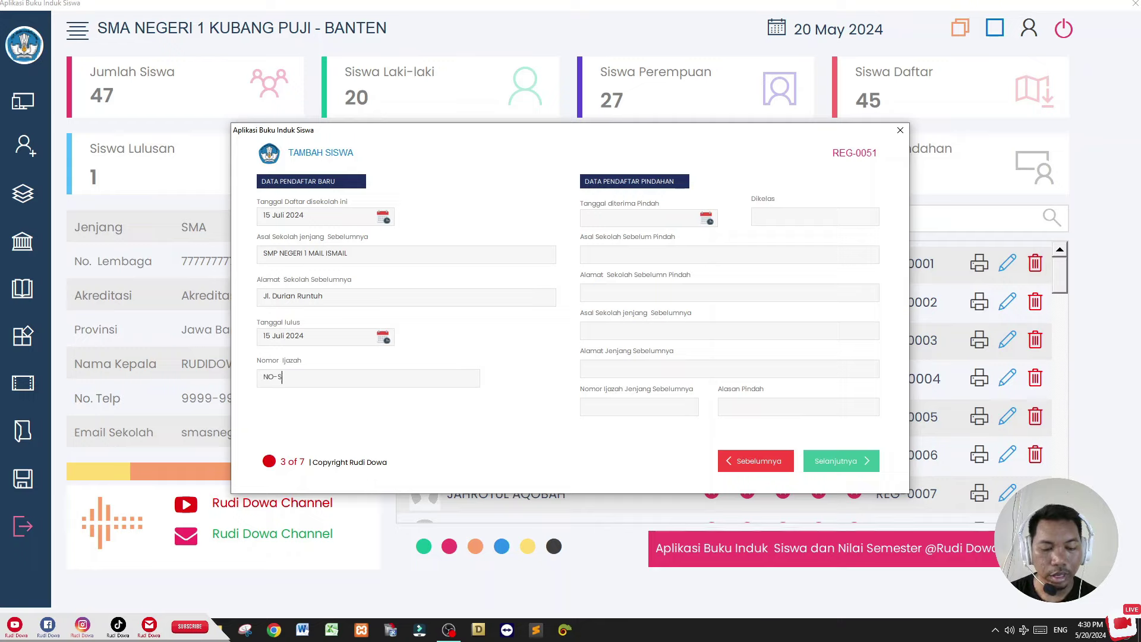
{"action": "type", "text": "MP12024"}
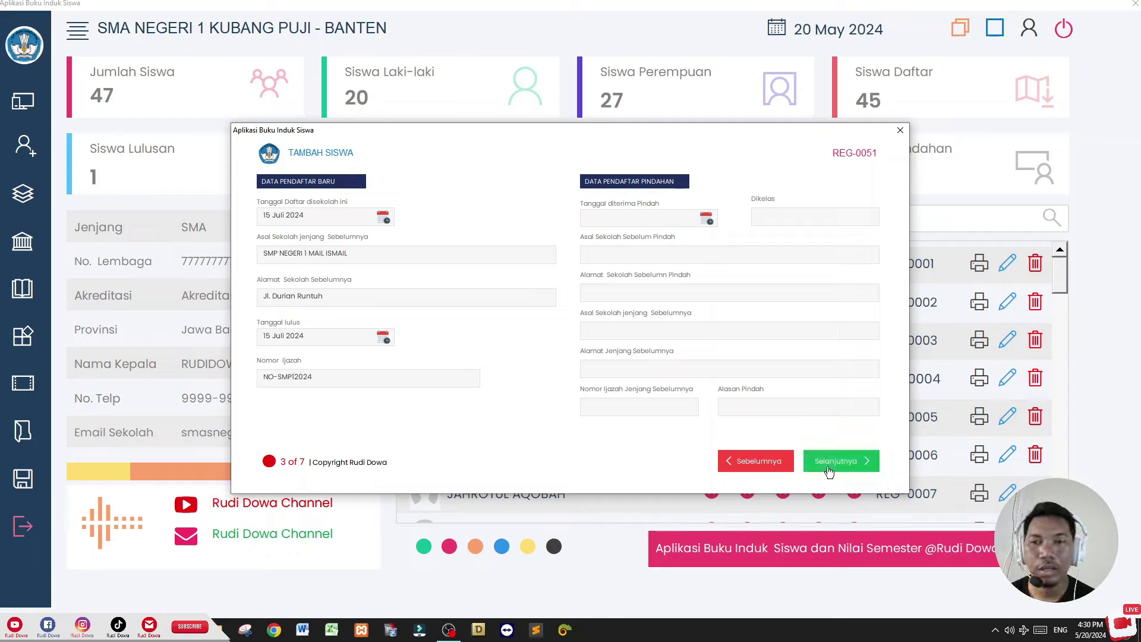
{"action": "left_click", "coordinate": [830, 469]}
{"action": "left_click", "coordinate": [752, 462]}
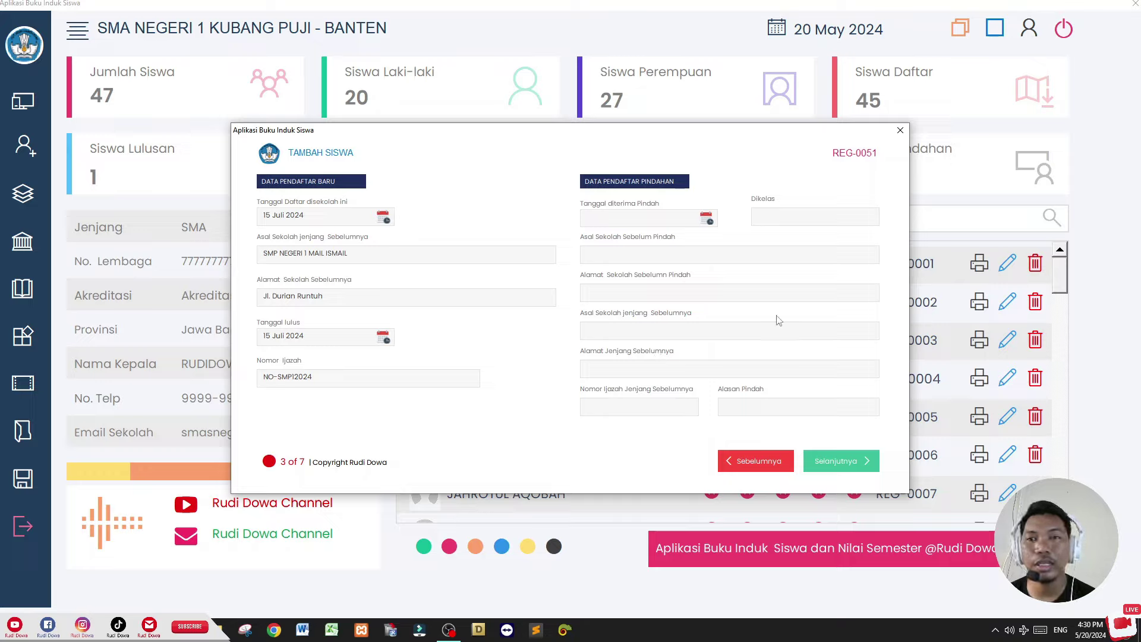
{"action": "left_click", "coordinate": [844, 467]}
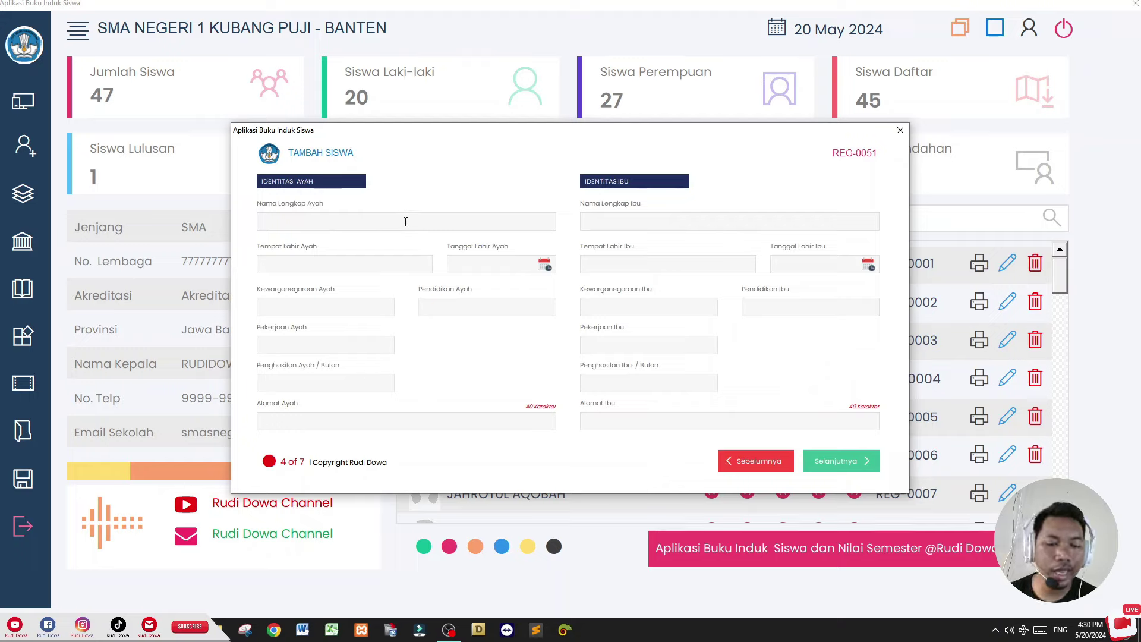
Enter the father's name, birthplace and birth date 01 Januari 2024.
{"action": "type", "text": "Ahmad"}
{"action": "key", "text": "Tab"}
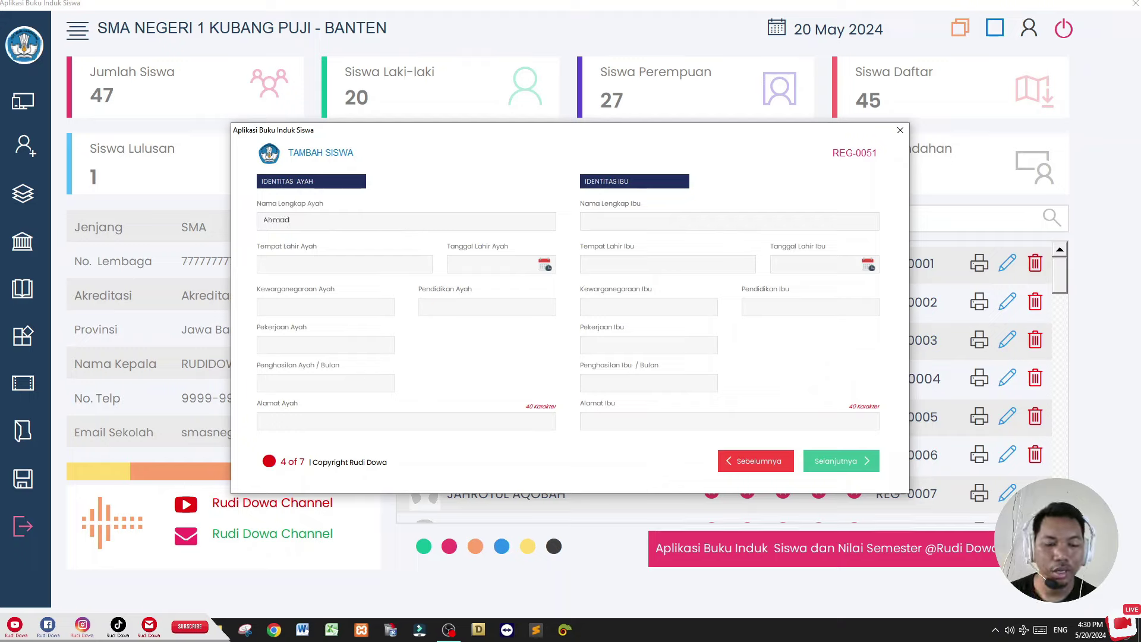
{"action": "type", "text": "ang"}
{"action": "key", "text": "Tab"}
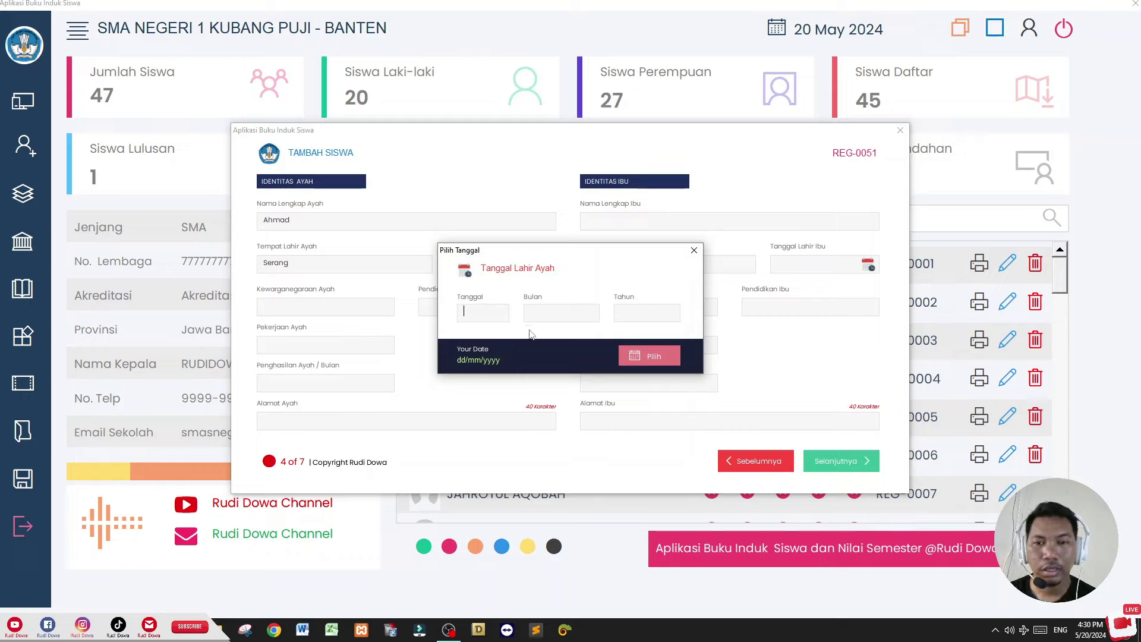
{"action": "left_click", "coordinate": [504, 312]}
{"action": "left_click", "coordinate": [469, 328]}
{"action": "left_click", "coordinate": [538, 328]}
{"action": "left_click", "coordinate": [630, 328]}
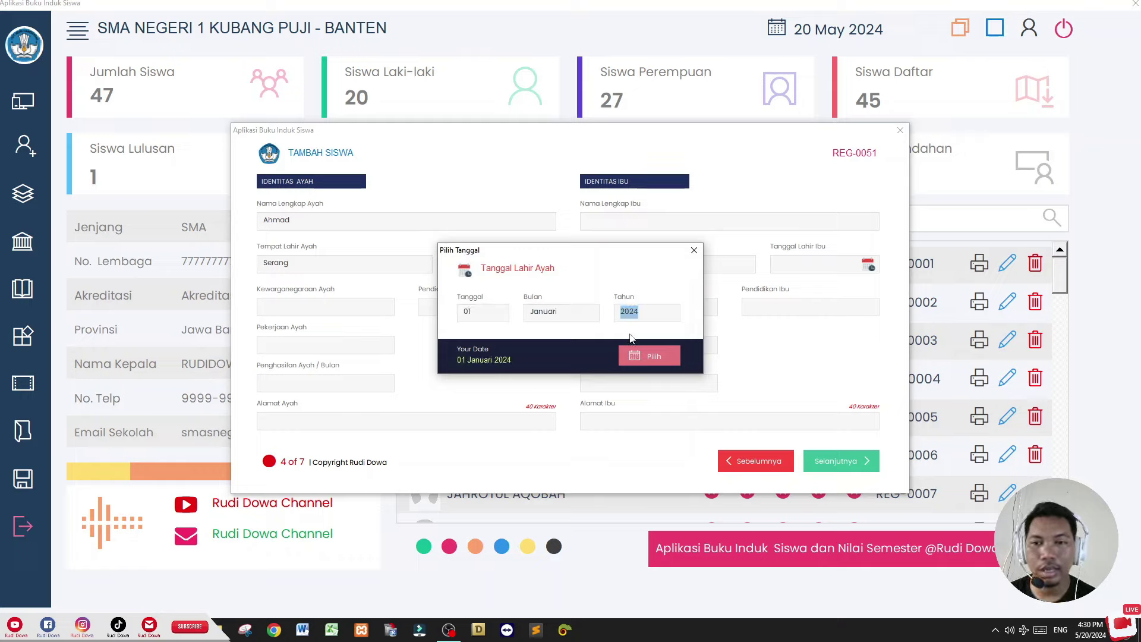
{"action": "left_click", "coordinate": [642, 355]}
Give the father Indonesia (ID) citizenship, Tidak Sekolah, Nelayan, < Rp. 500.000 income and an address.
{"action": "key", "text": "Tab"}
{"action": "left_click", "coordinate": [333, 322]}
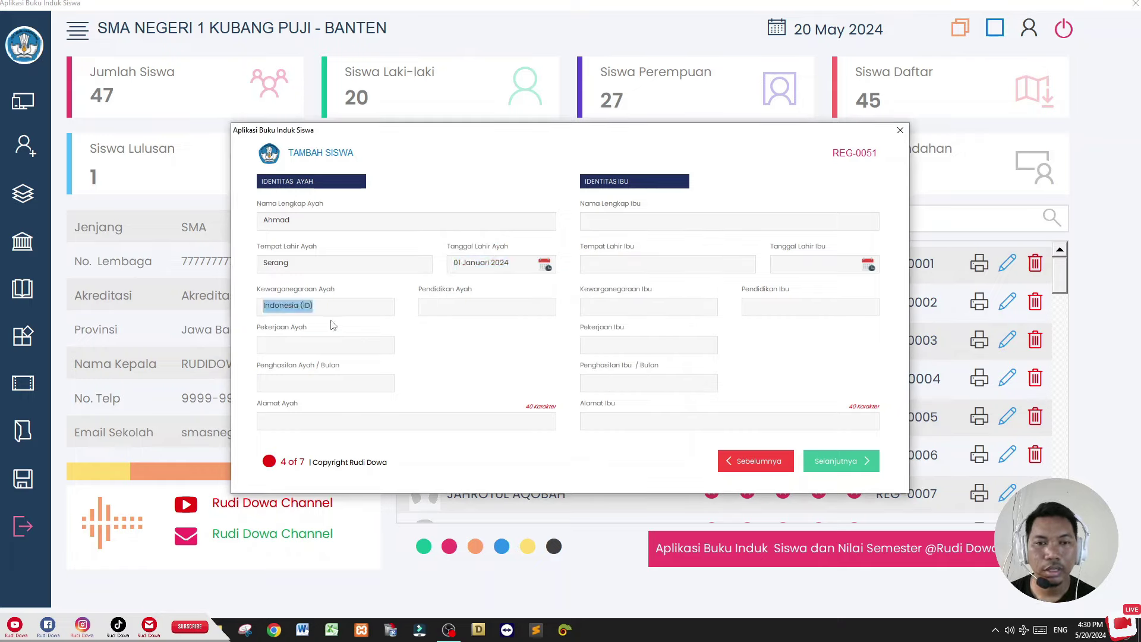
{"action": "left_click", "coordinate": [454, 310]}
{"action": "left_click", "coordinate": [455, 325]}
{"action": "left_click", "coordinate": [344, 339]}
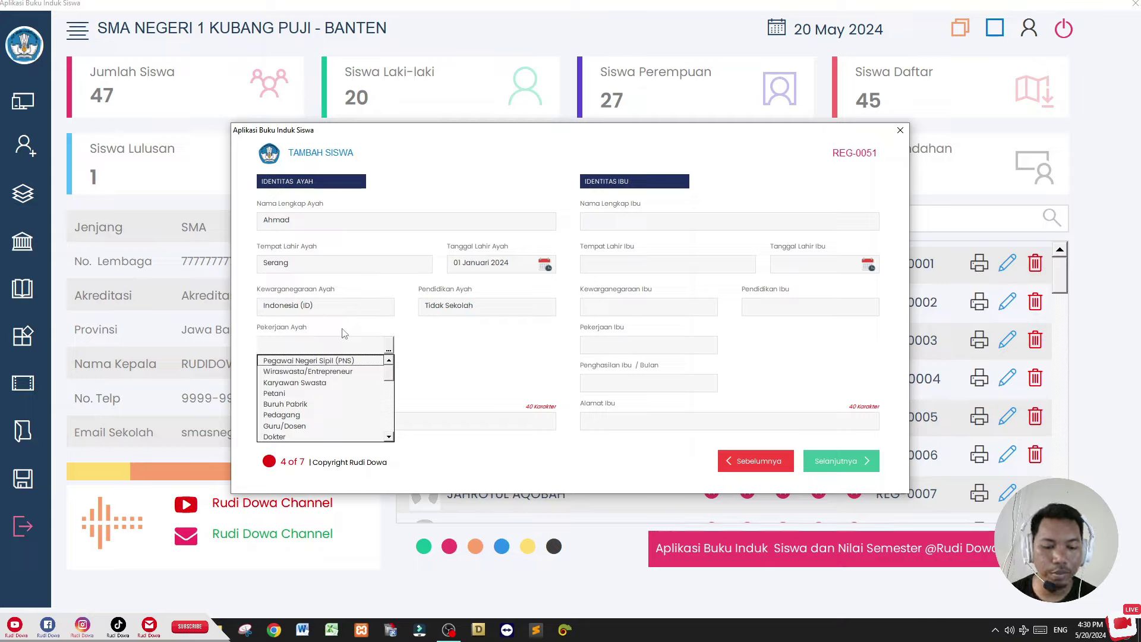
{"action": "key", "text": "n"}
{"action": "key", "text": "Return"}
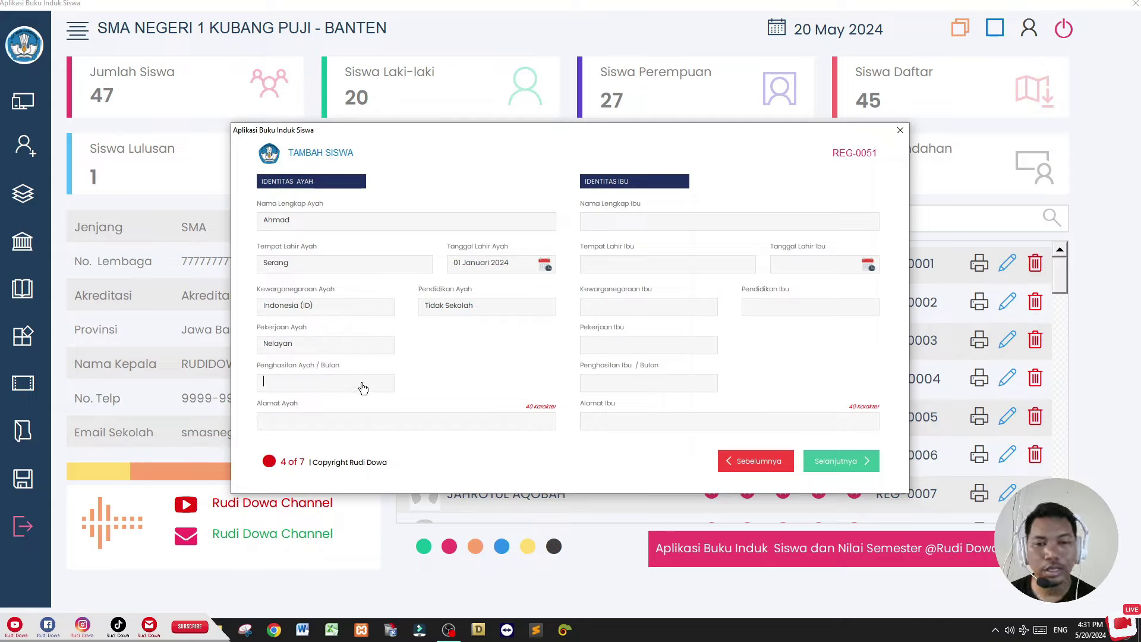
{"action": "left_click", "coordinate": [364, 384]}
{"action": "left_click", "coordinate": [333, 399]}
{"action": "left_click", "coordinate": [356, 425]}
{"action": "type", "text": "Jl. Domas"}
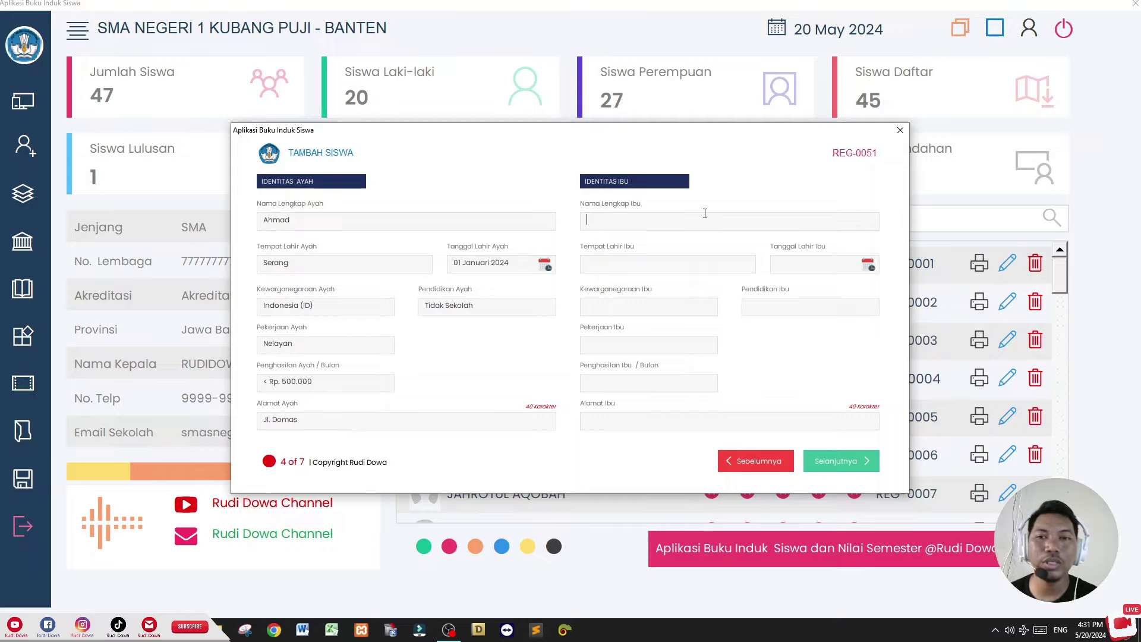
{"action": "type", "text": "Siti"}
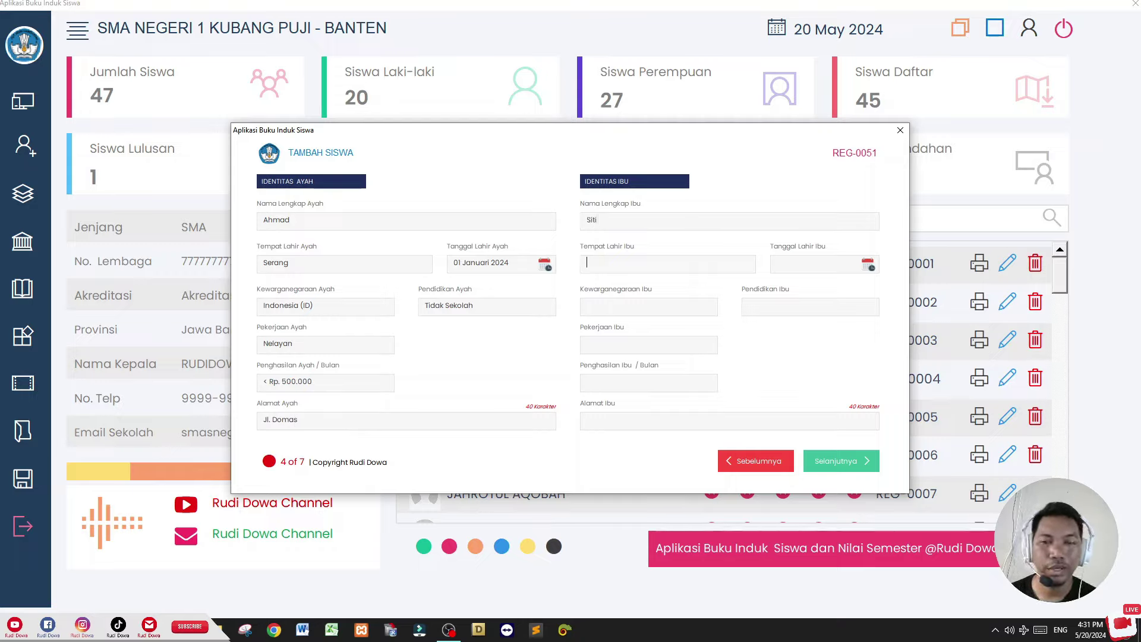
{"action": "type", "text": "Kota Baru"}
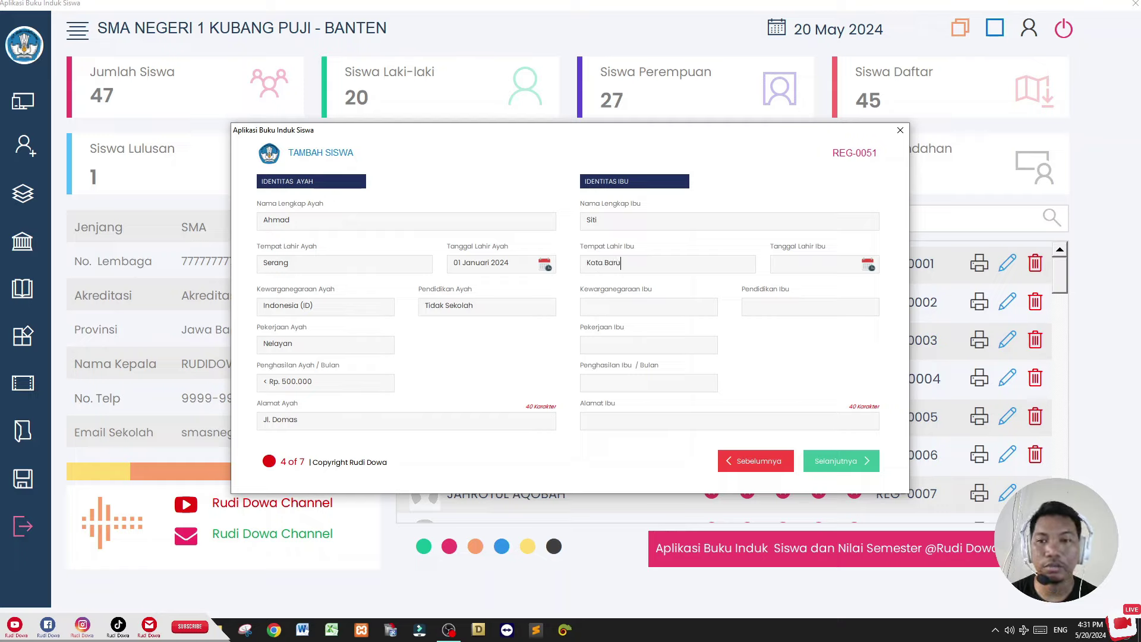
Set the mother's birth date to 03 April 2022.
{"action": "left_click", "coordinate": [868, 264]}
{"action": "left_click", "coordinate": [482, 312]}
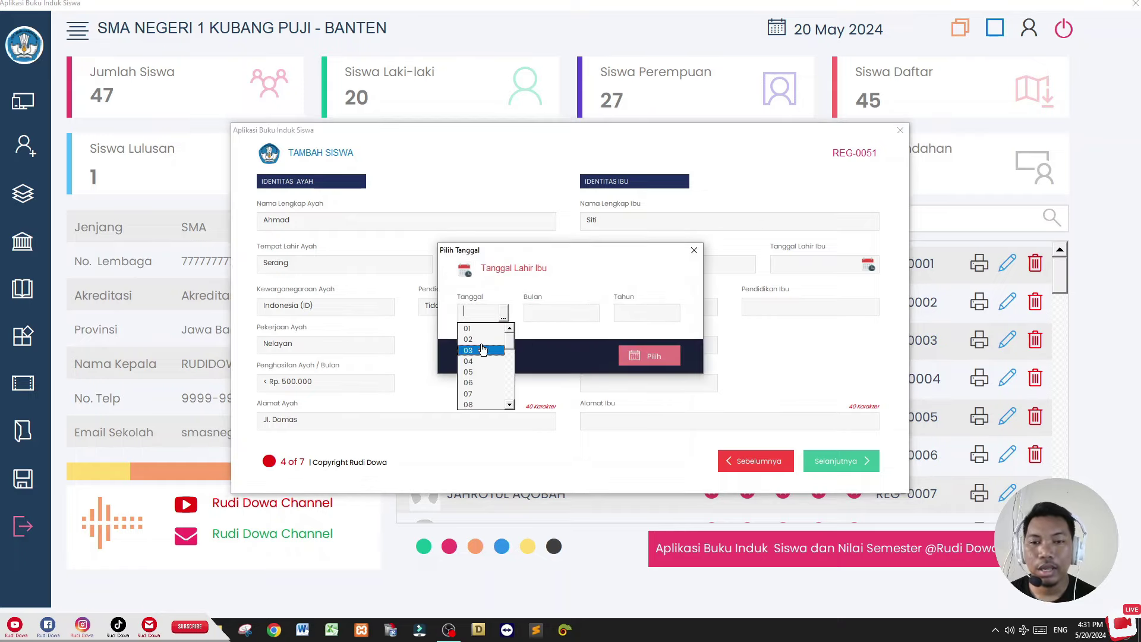
{"action": "left_click", "coordinate": [476, 349]}
{"action": "left_click", "coordinate": [556, 313]}
{"action": "left_click", "coordinate": [558, 350]}
{"action": "left_click", "coordinate": [647, 314]}
{"action": "left_click", "coordinate": [636, 354]}
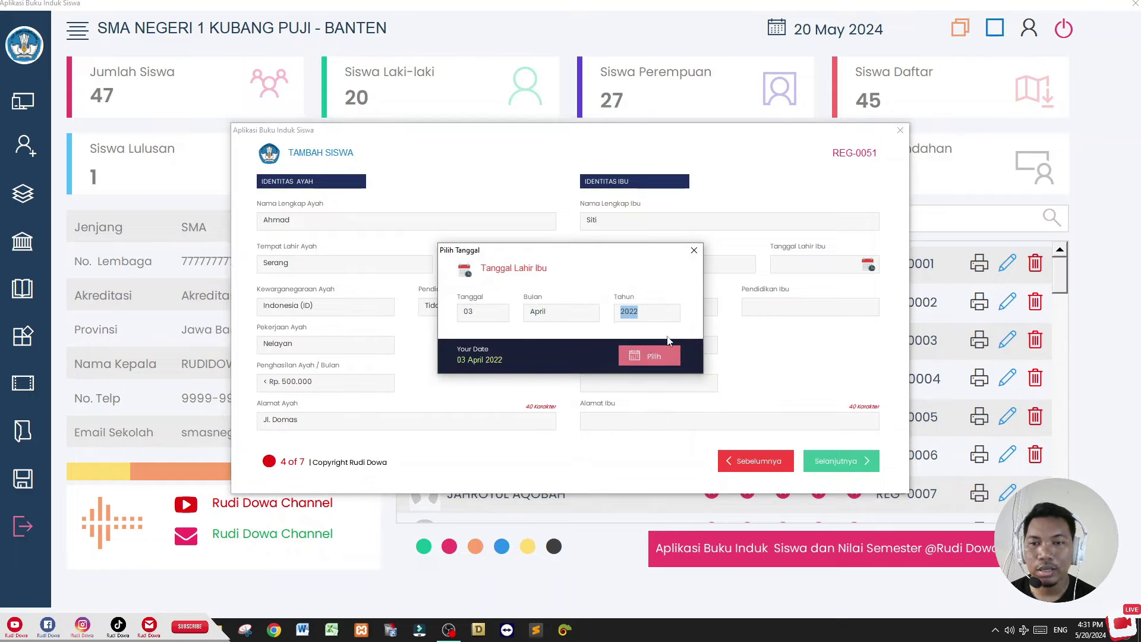
{"action": "left_click", "coordinate": [654, 356]}
Give the mother Indonesia (ID), Tidak Sekolah, Meninggal Dunia, Tidak Berpenghasilan and begin her address.
{"action": "left_click", "coordinate": [659, 306]}
{"action": "left_click", "coordinate": [654, 322]}
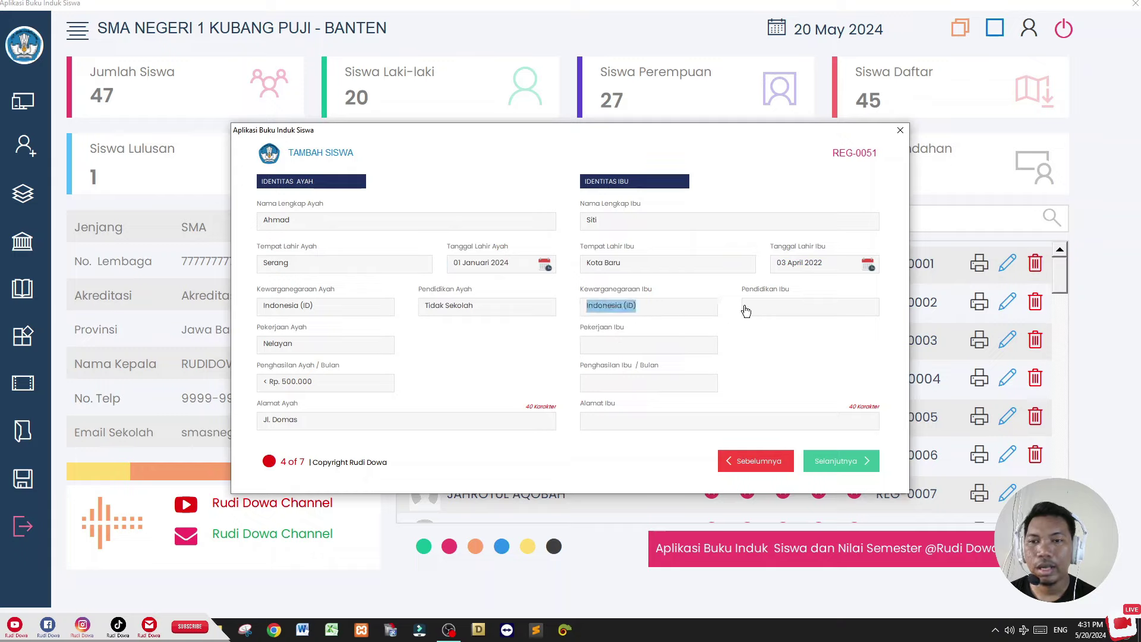
{"action": "left_click", "coordinate": [766, 306]}
{"action": "left_click", "coordinate": [768, 323]}
{"action": "left_click", "coordinate": [646, 346]}
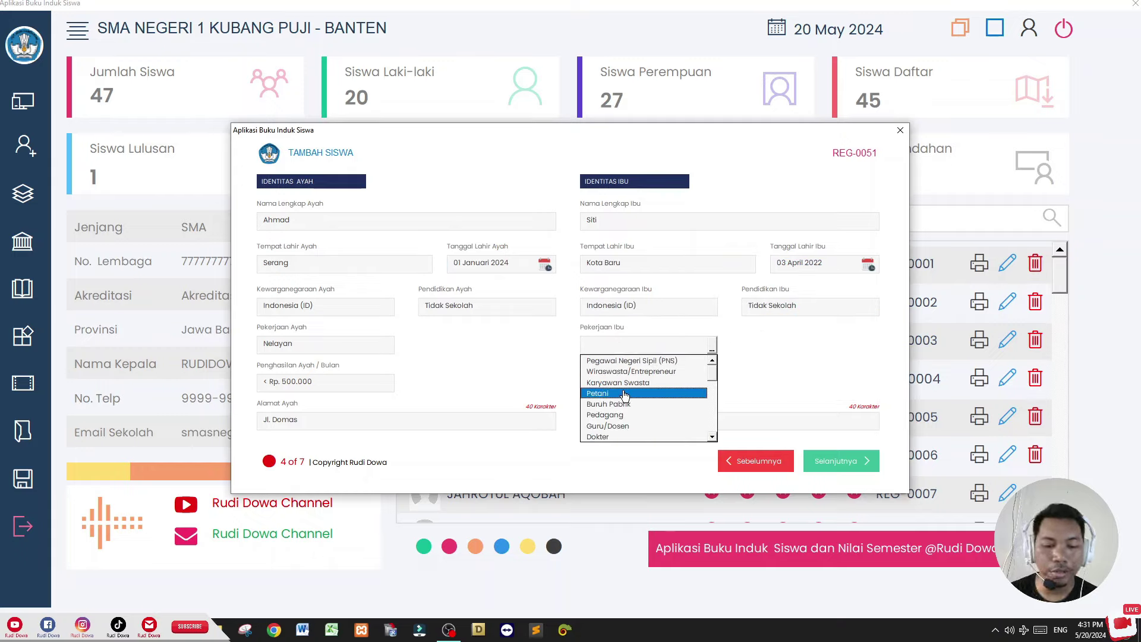
{"action": "key", "text": "End"}
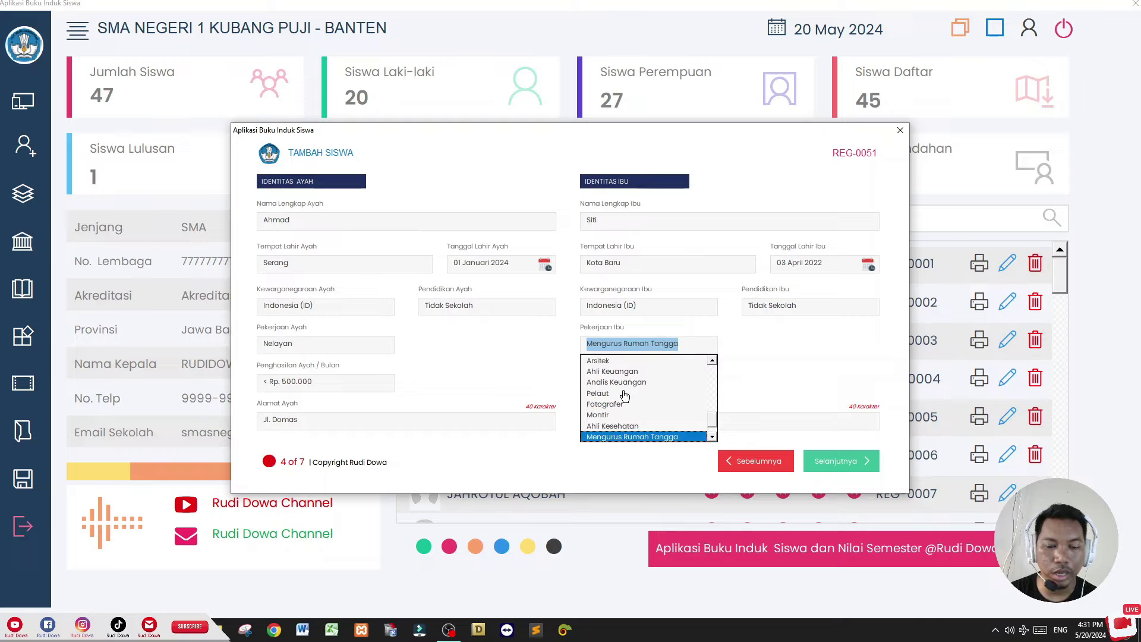
{"action": "key", "text": "Down"}
{"action": "left_click", "coordinate": [627, 421]}
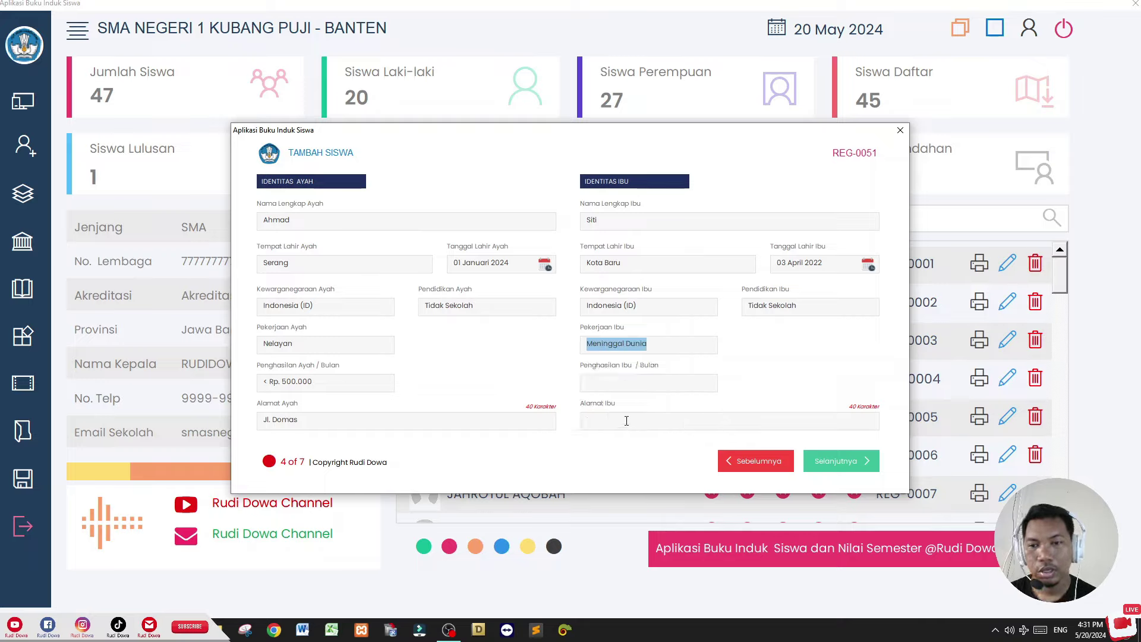
{"action": "left_click", "coordinate": [633, 382]}
{"action": "left_click", "coordinate": [621, 440]}
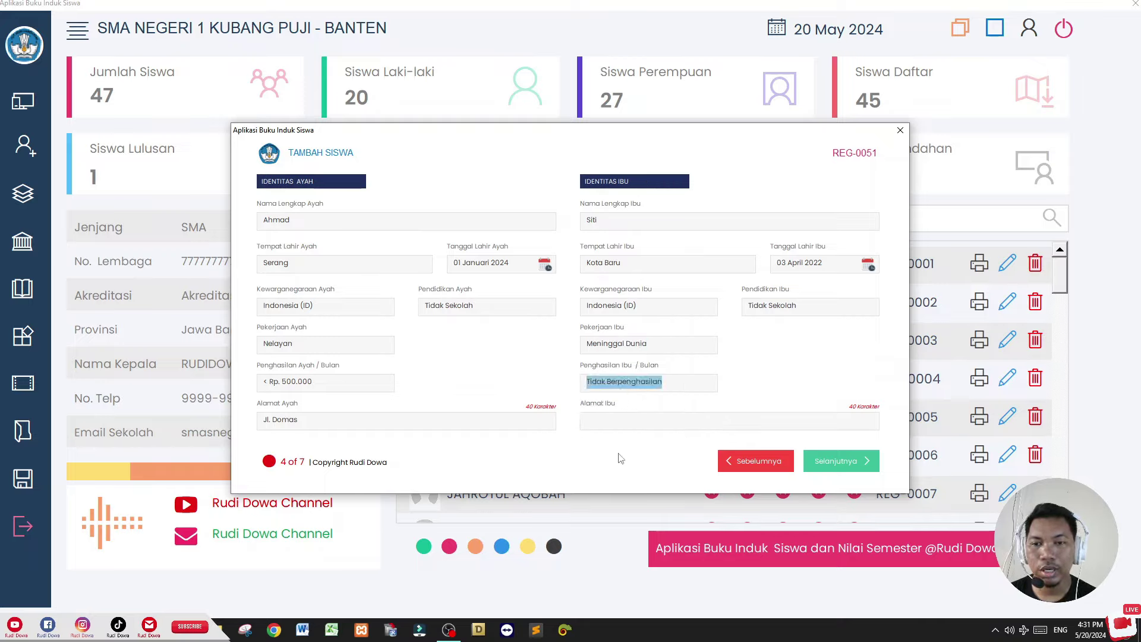
{"action": "key", "text": "Tab"}
{"action": "type", "text": "Jl. "}
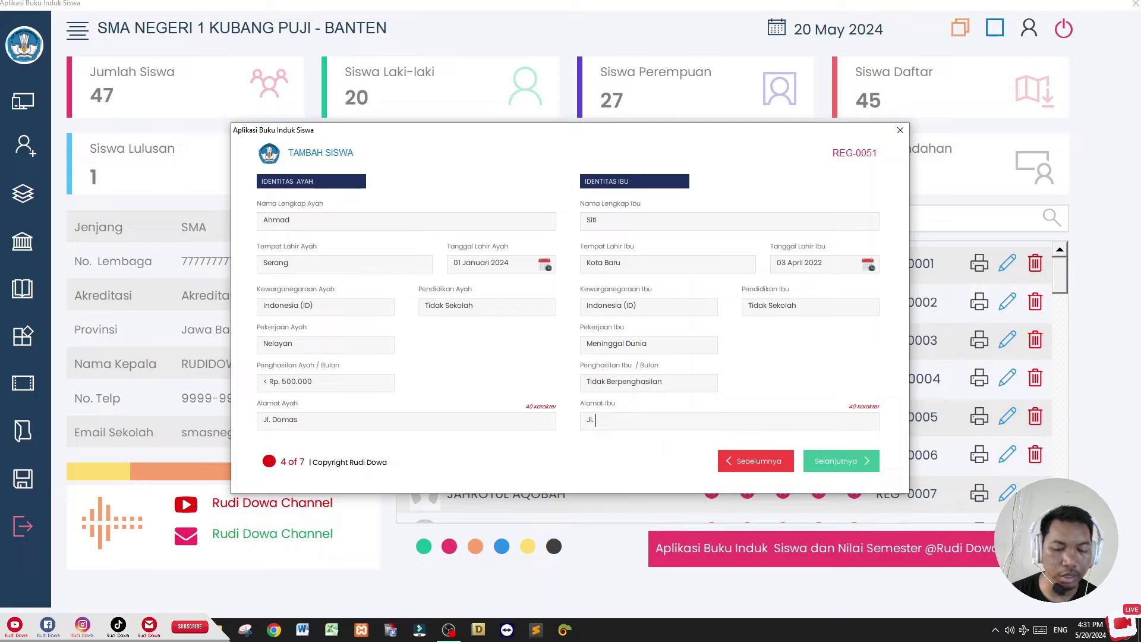
{"action": "type", "text": "Kota Baru"}
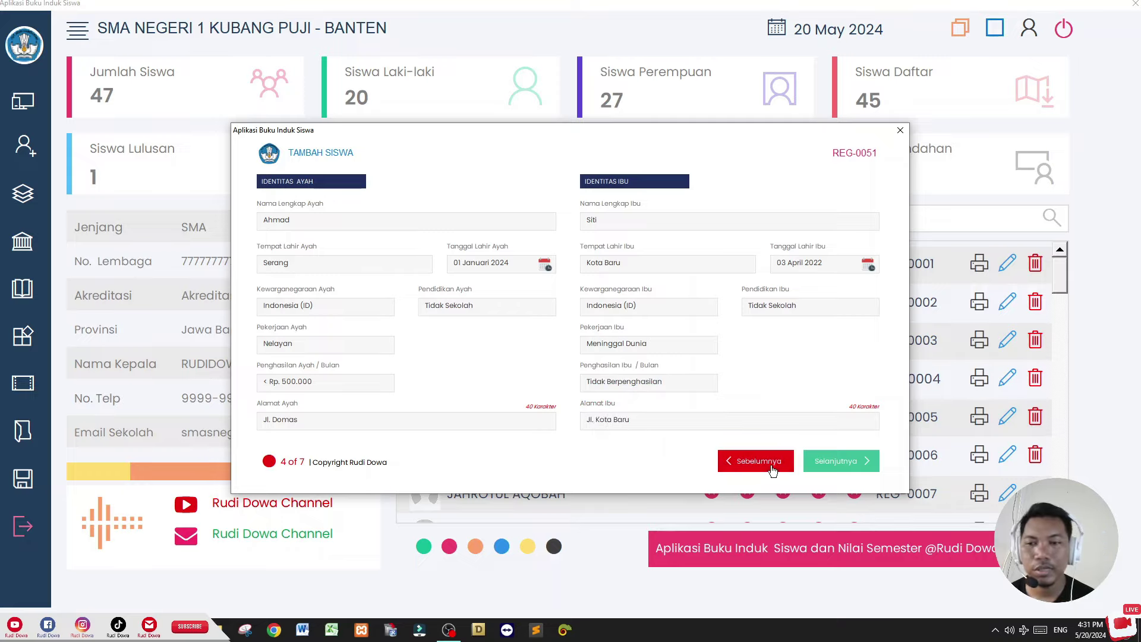
On page 5, enter the male guardian's name and birth date 03 Januari 2023.
{"action": "left_click", "coordinate": [833, 465]}
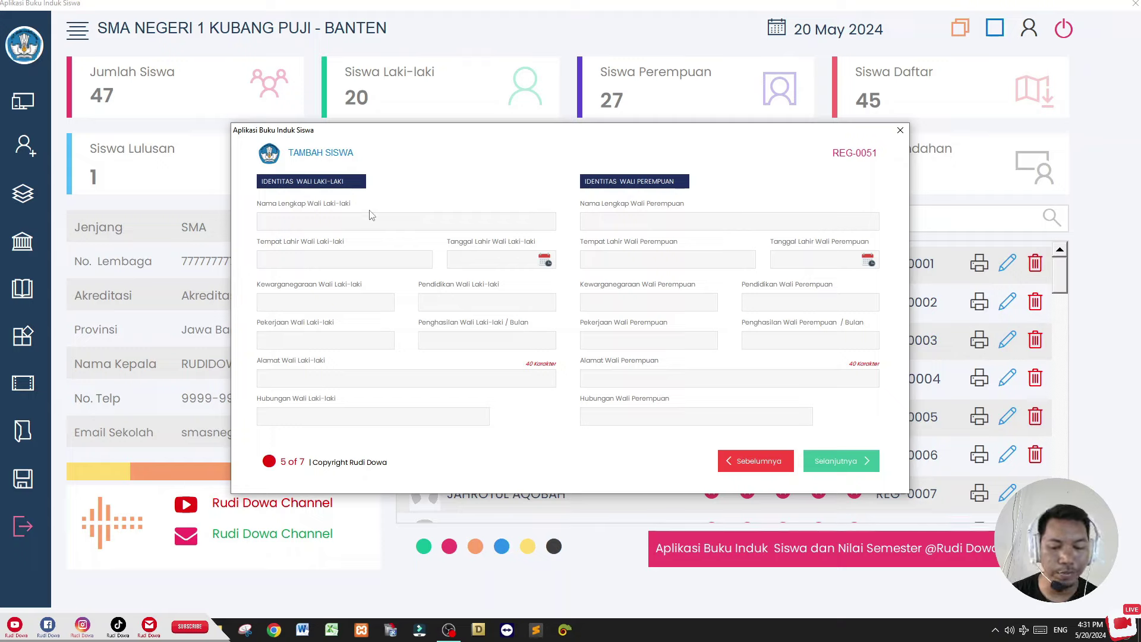
{"action": "type", "text": "Julian"}
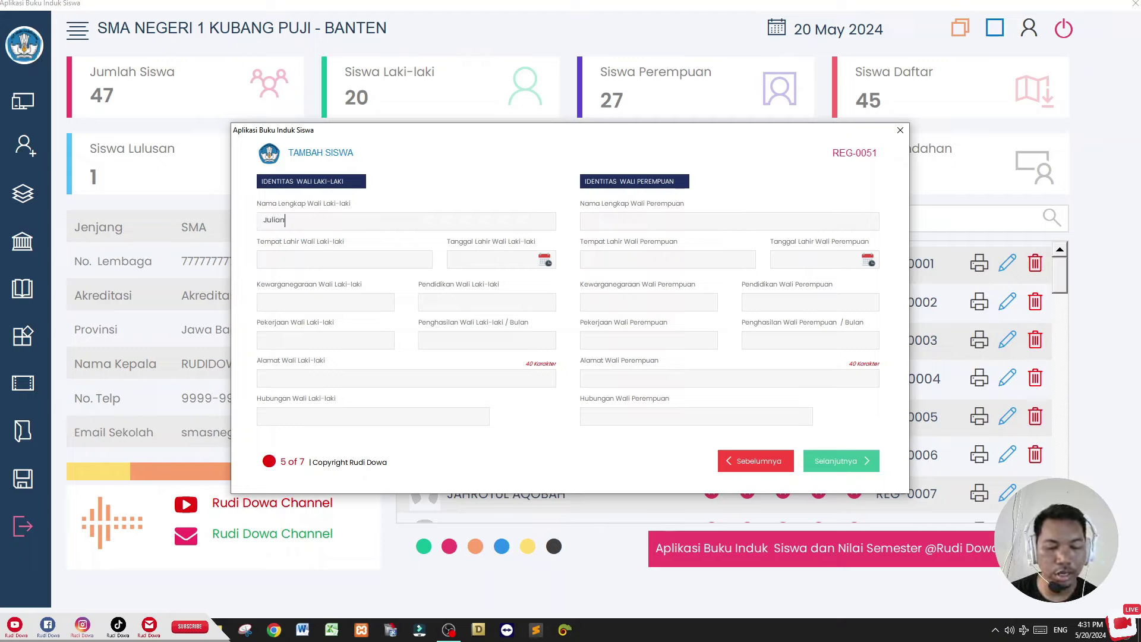
{"action": "type", "text": "to"}
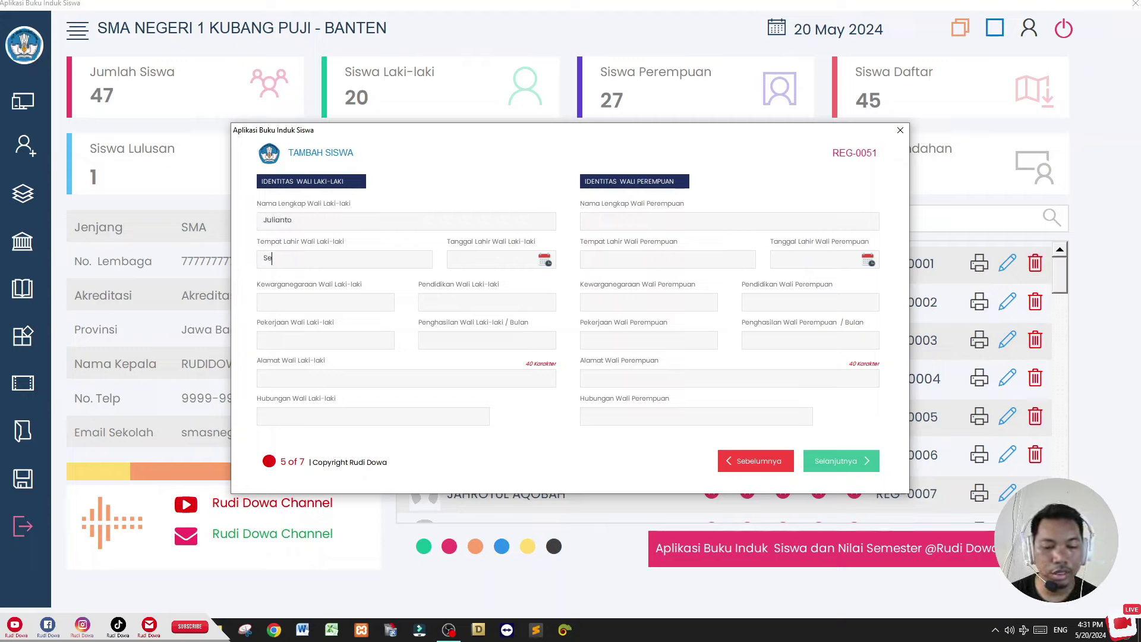
{"action": "type", "text": "ng"}
{"action": "key", "text": "Tab"}
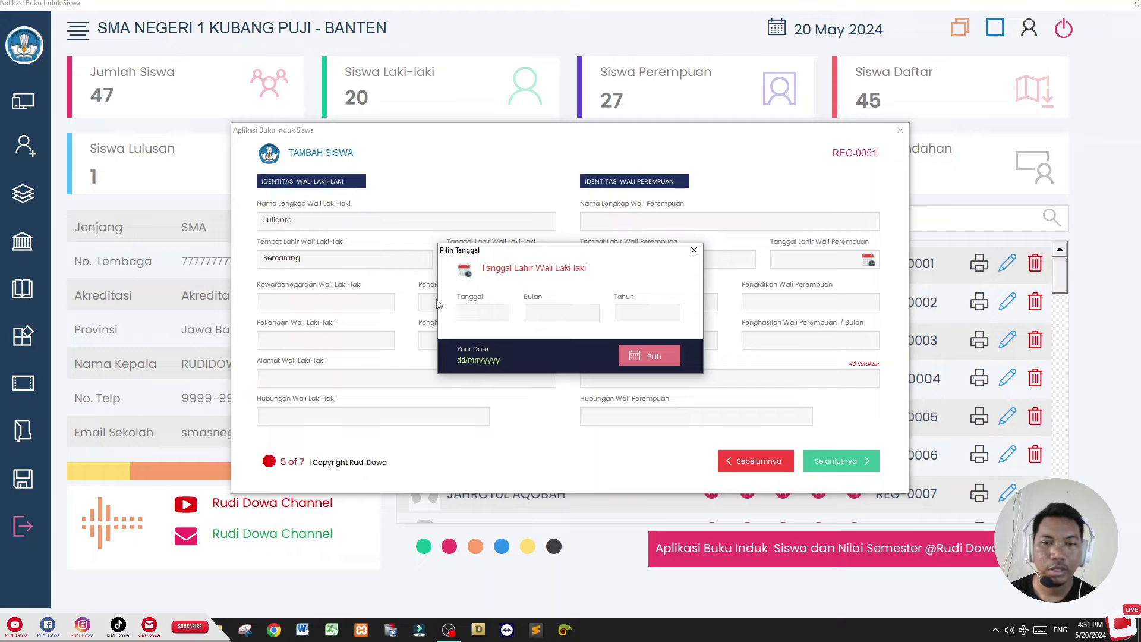
{"action": "left_click", "coordinate": [483, 312]}
{"action": "left_click", "coordinate": [475, 341]}
{"action": "left_click", "coordinate": [561, 312]}
{"action": "left_click", "coordinate": [546, 327]}
{"action": "left_click", "coordinate": [631, 315]}
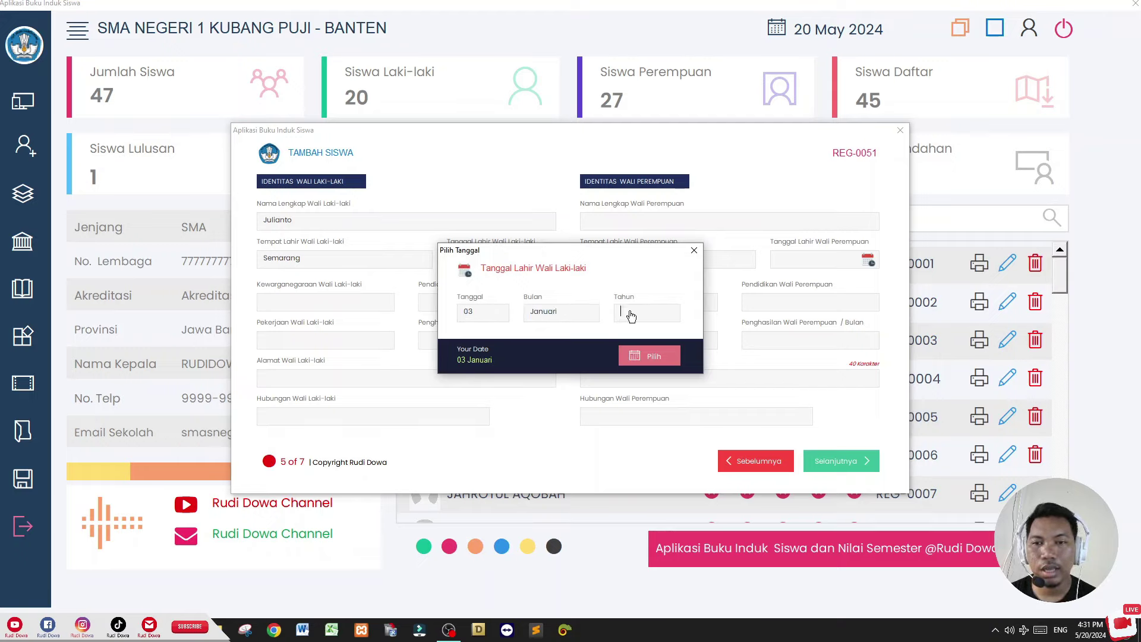
{"action": "type", "text": "2023"}
{"action": "key", "text": "Return"}
Set the guardian's education to SMP/MTs Sederajat, occupation Buruh Pabrik, income Tidak Berpenghasilan.
{"action": "type", "text": "Indonesia (ID"}
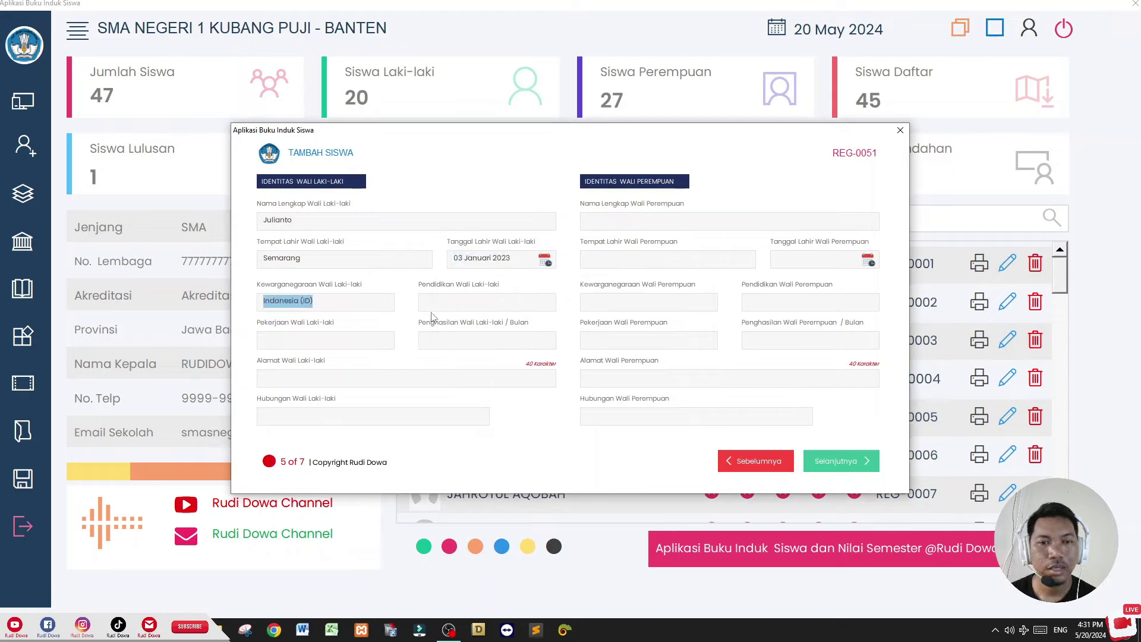
{"action": "key", "text": "Return"}
{"action": "left_click", "coordinate": [431, 342]}
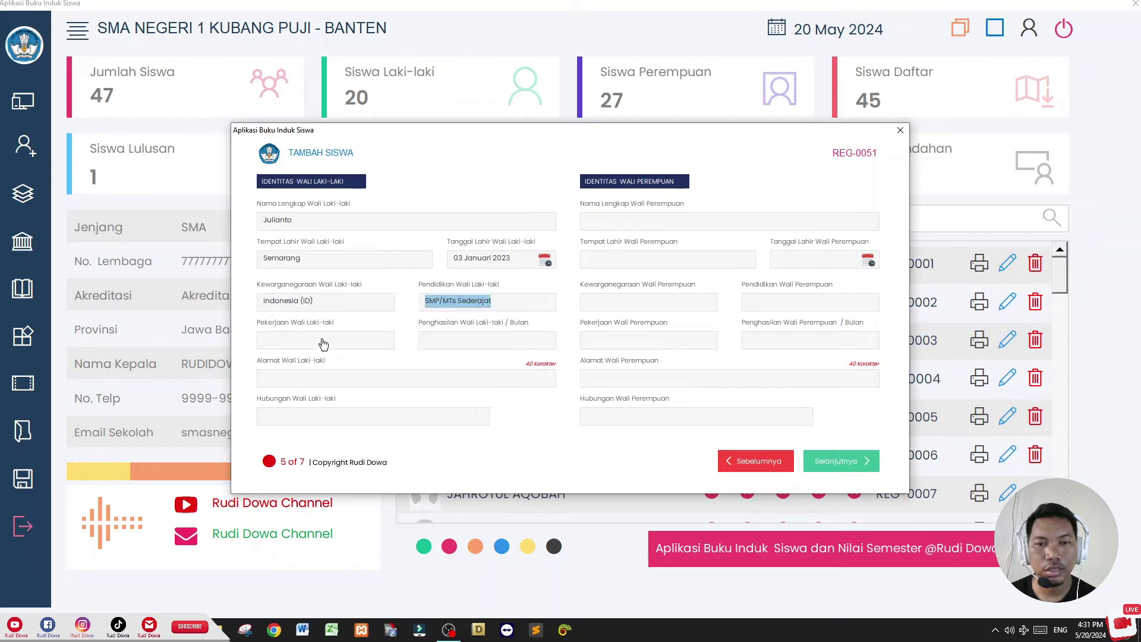
{"action": "left_click", "coordinate": [323, 344]}
{"action": "key", "text": "Up"}
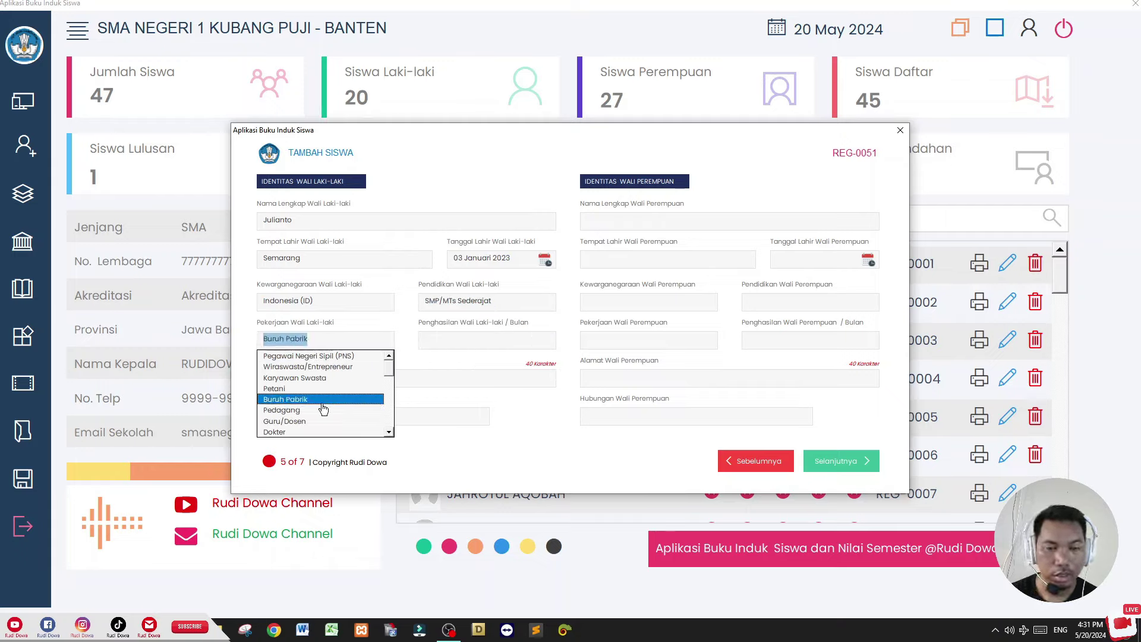
{"action": "left_click", "coordinate": [322, 404]}
{"action": "left_click", "coordinate": [504, 341]}
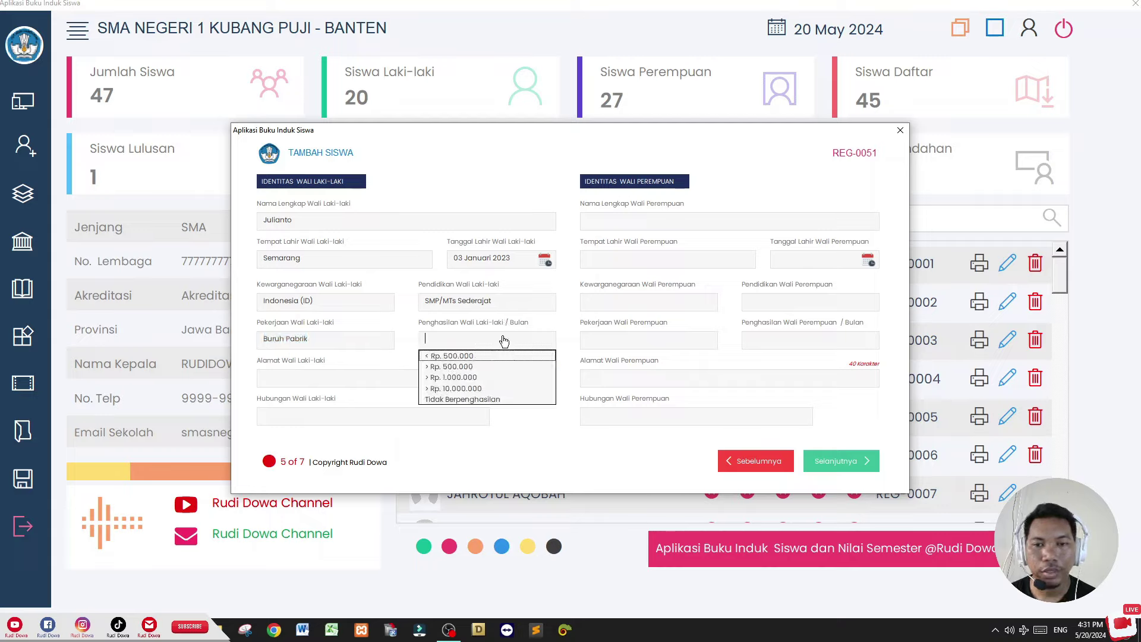
{"action": "left_click", "coordinate": [458, 398]}
Fill in the guardian's street address and set the relationship to Kakak.
{"action": "left_click", "coordinate": [340, 380]}
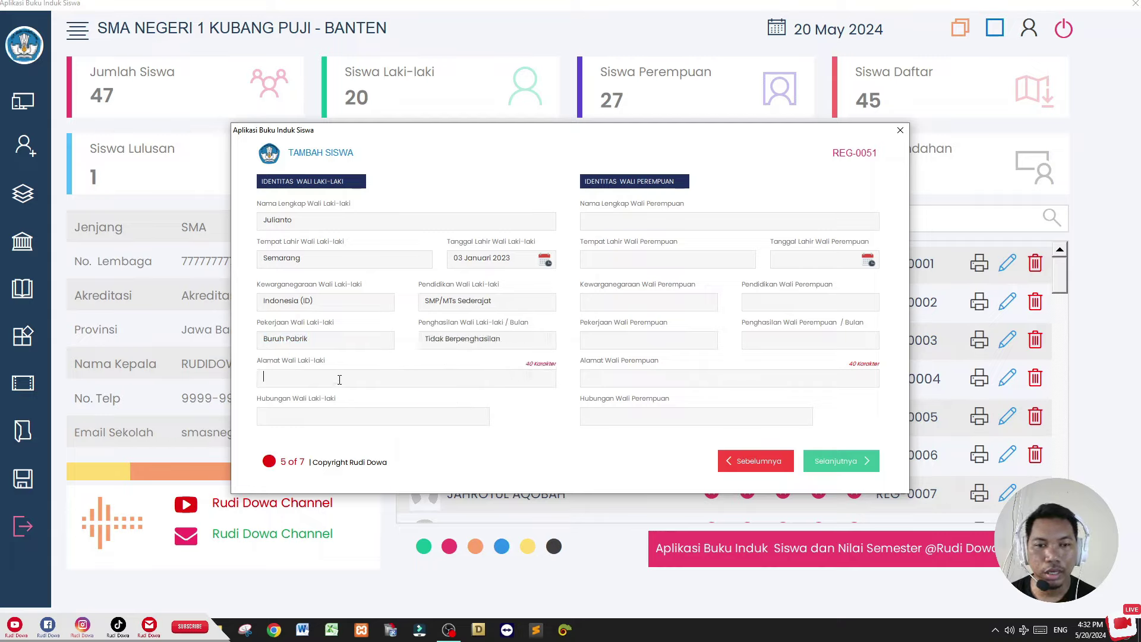
{"action": "type", "text": "Jl. Kota Lama"}
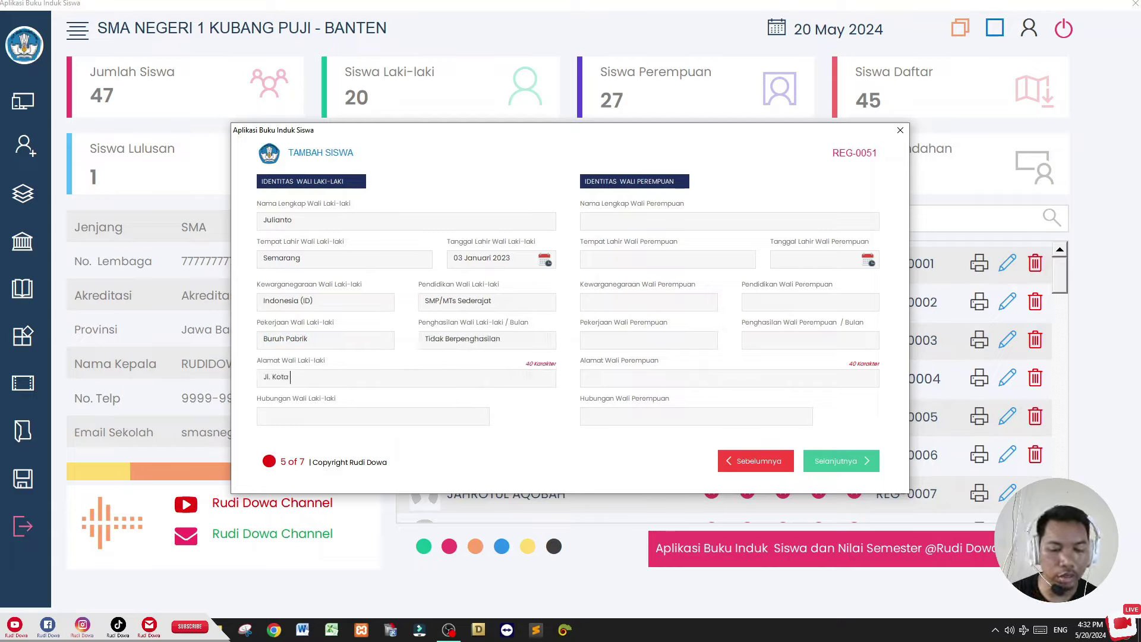
{"action": "left_click", "coordinate": [392, 416]}
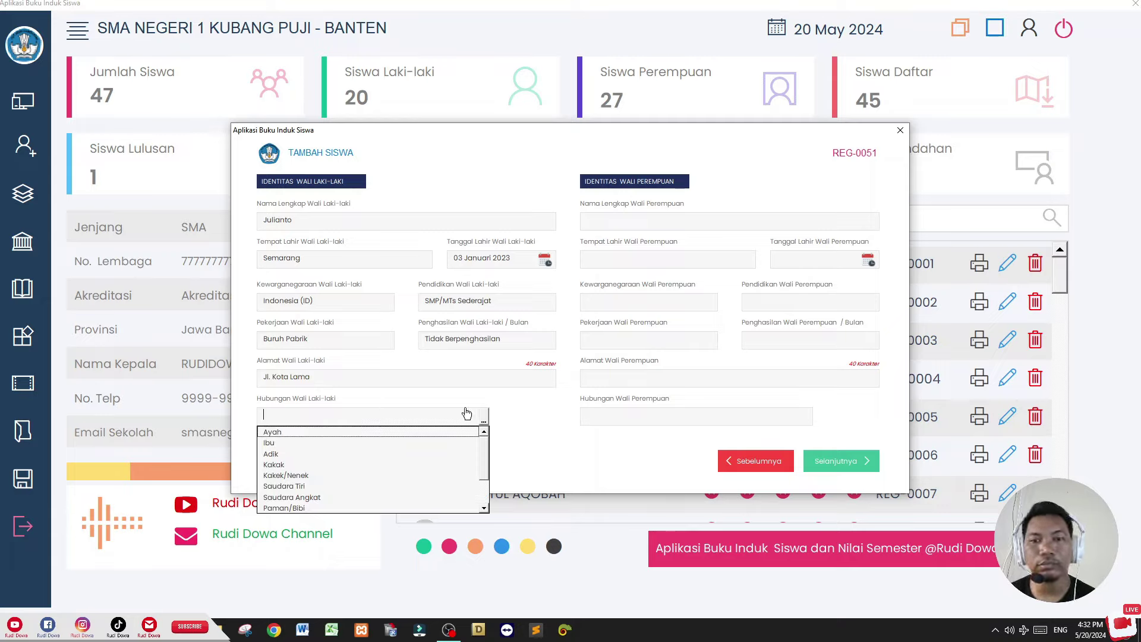
{"action": "scroll", "coordinate": [484, 491], "scroll_direction": "up", "scroll_amount": 2}
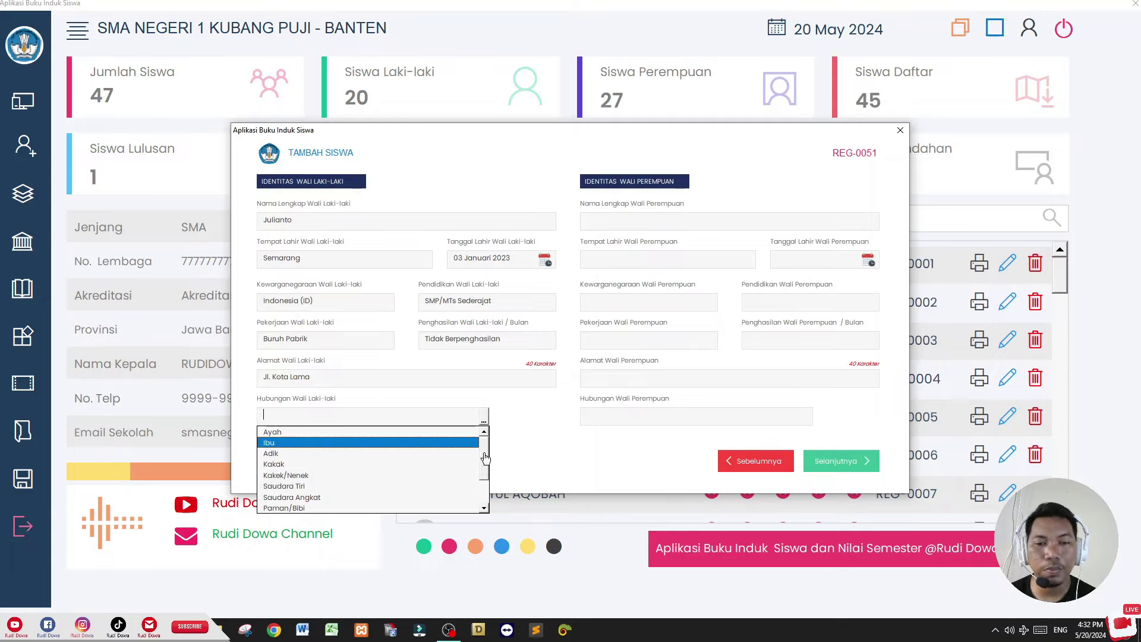
{"action": "left_click", "coordinate": [315, 464]}
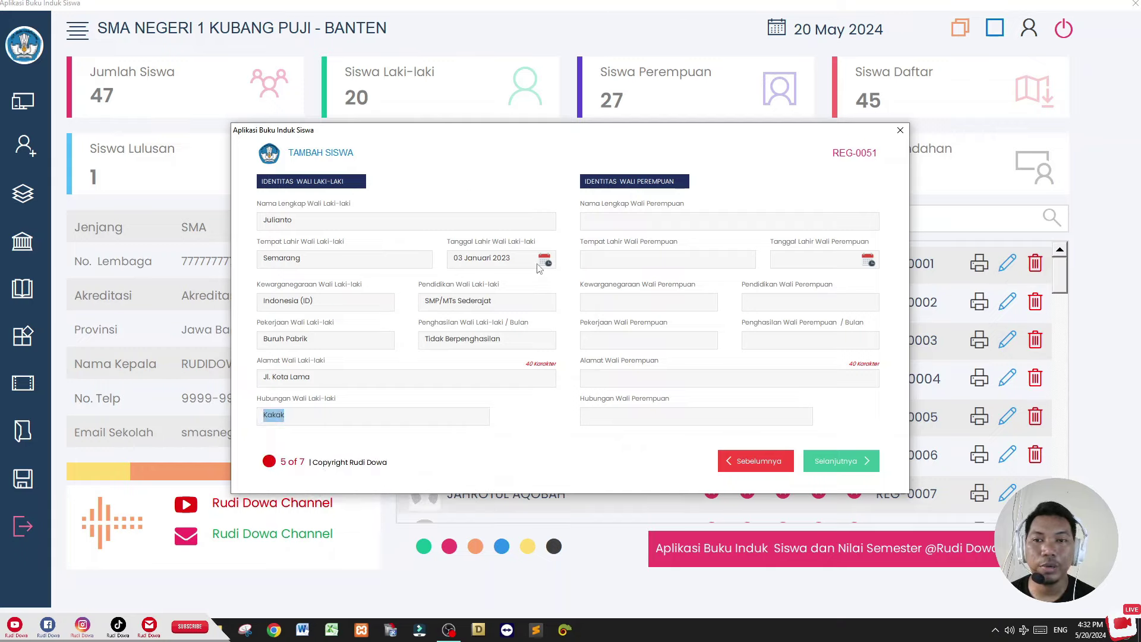
On page 6, record an IQ of 45 with test date 03 Maret 2023.
{"action": "left_click", "coordinate": [838, 472]}
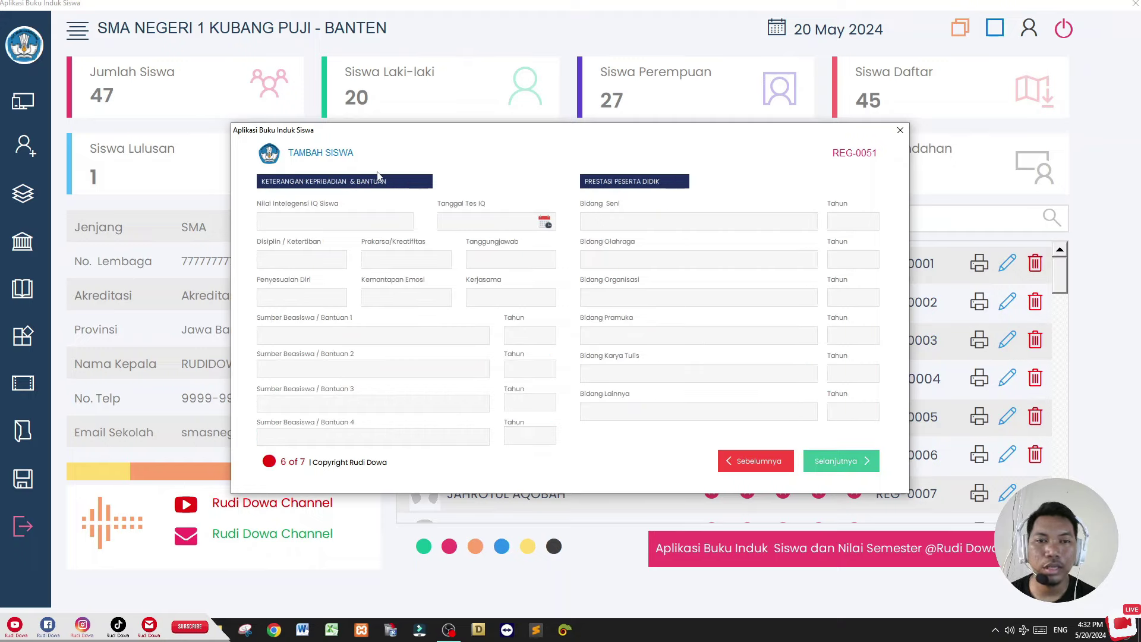
{"action": "left_click", "coordinate": [315, 221]}
{"action": "type", "text": "45"}
{"action": "left_click", "coordinate": [467, 222]}
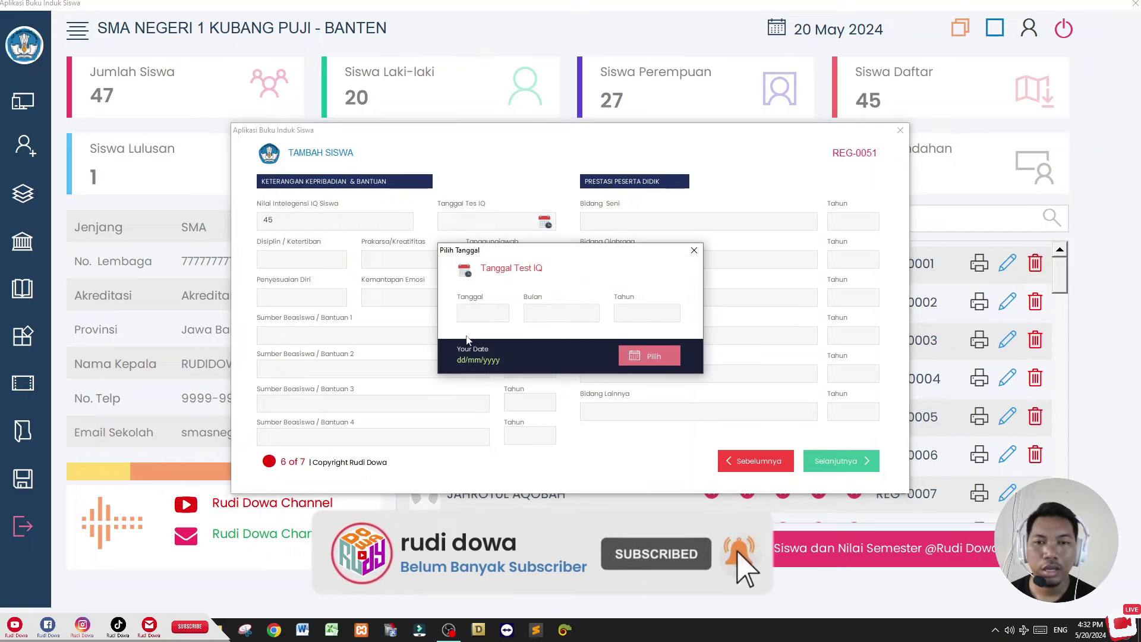
{"action": "left_click", "coordinate": [483, 313]}
{"action": "left_click", "coordinate": [483, 343]}
{"action": "left_click", "coordinate": [561, 313]}
{"action": "left_click", "coordinate": [553, 344]}
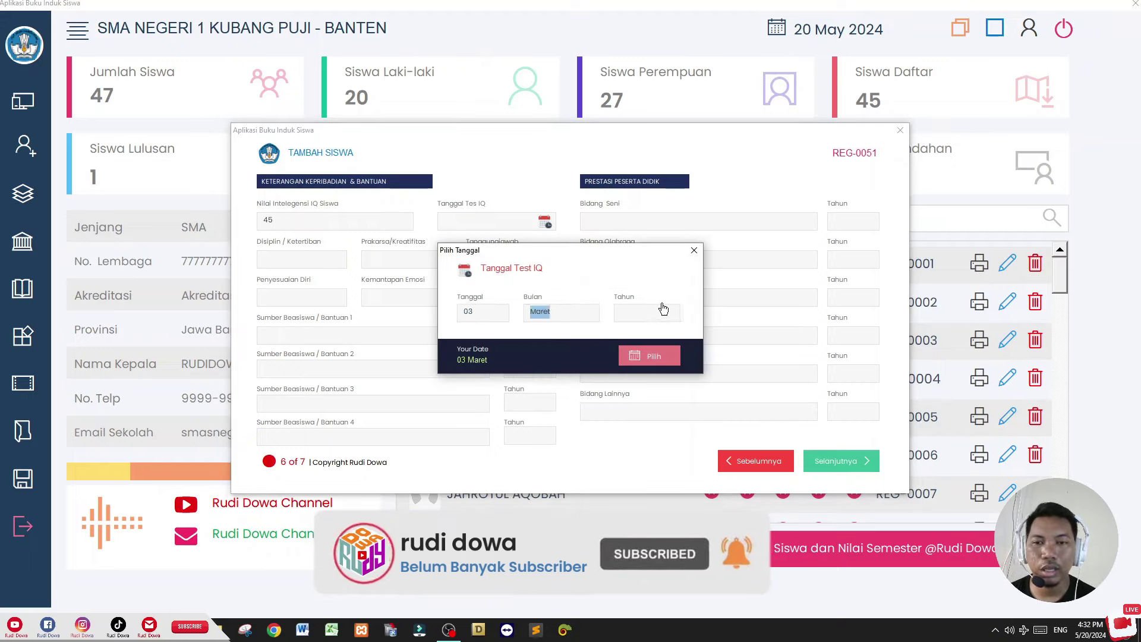
{"action": "left_click", "coordinate": [664, 310]}
{"action": "left_click", "coordinate": [647, 340]}
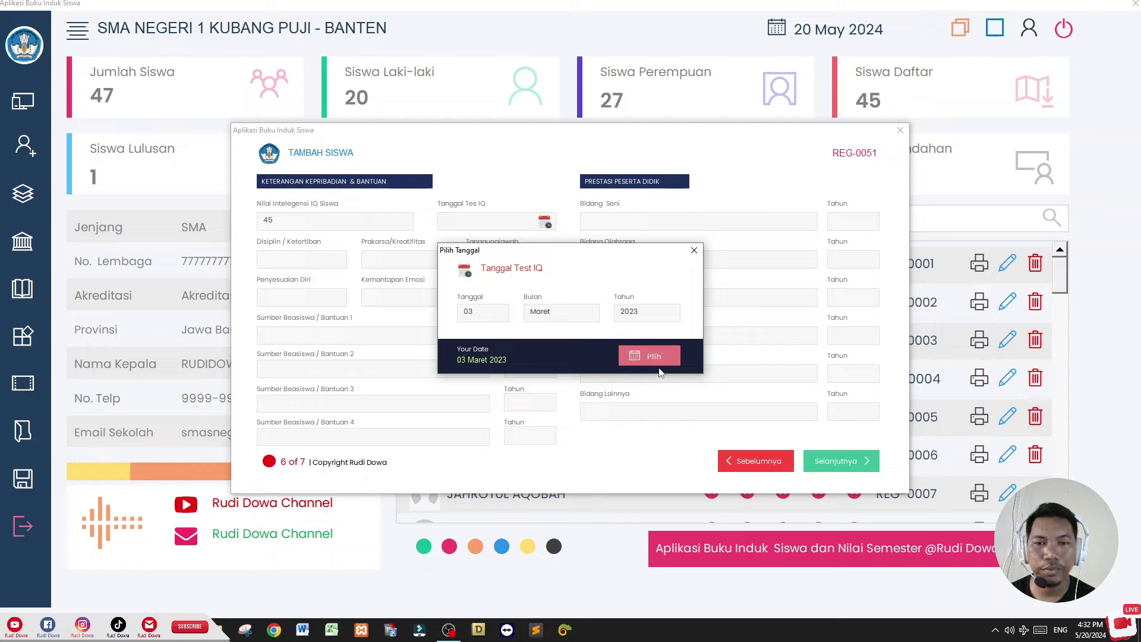
{"action": "left_click", "coordinate": [654, 358]}
Rate discipline, responsibility, self-adjustment, teamwork Sangat Baik; initiative and emotional stability Baik.
{"action": "left_click", "coordinate": [298, 257]}
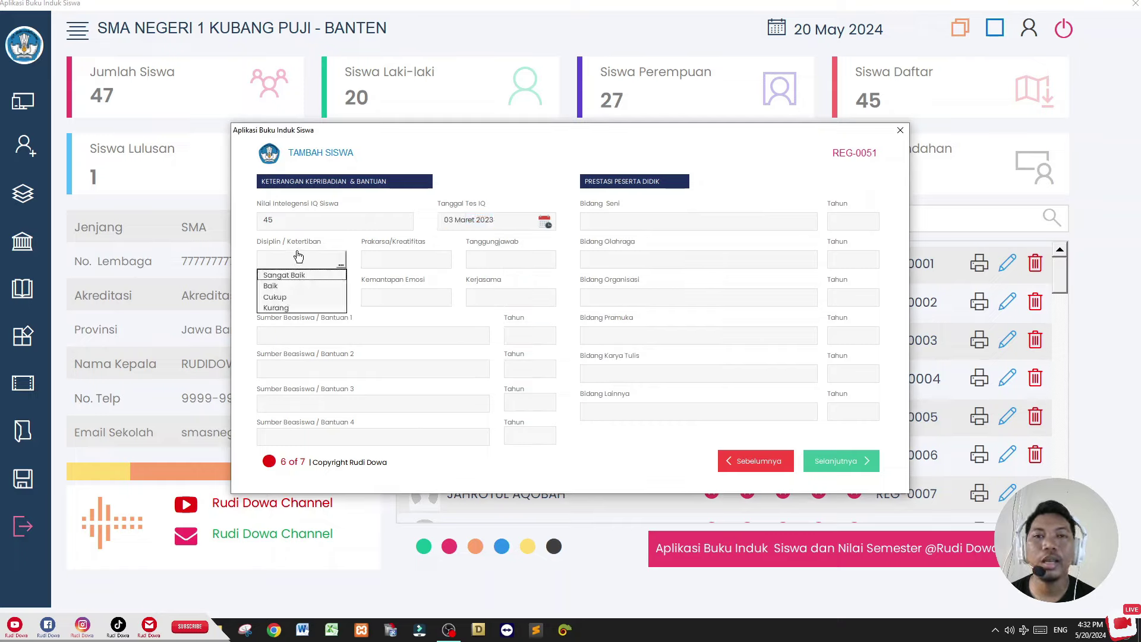
{"action": "left_click", "coordinate": [306, 275]}
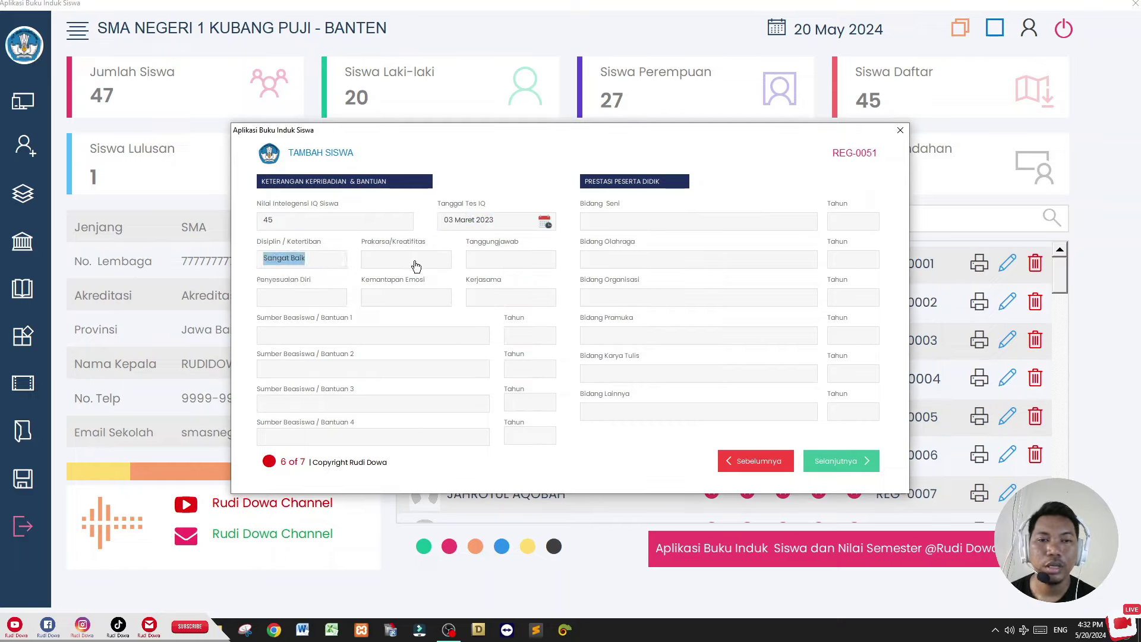
{"action": "left_click", "coordinate": [416, 266]}
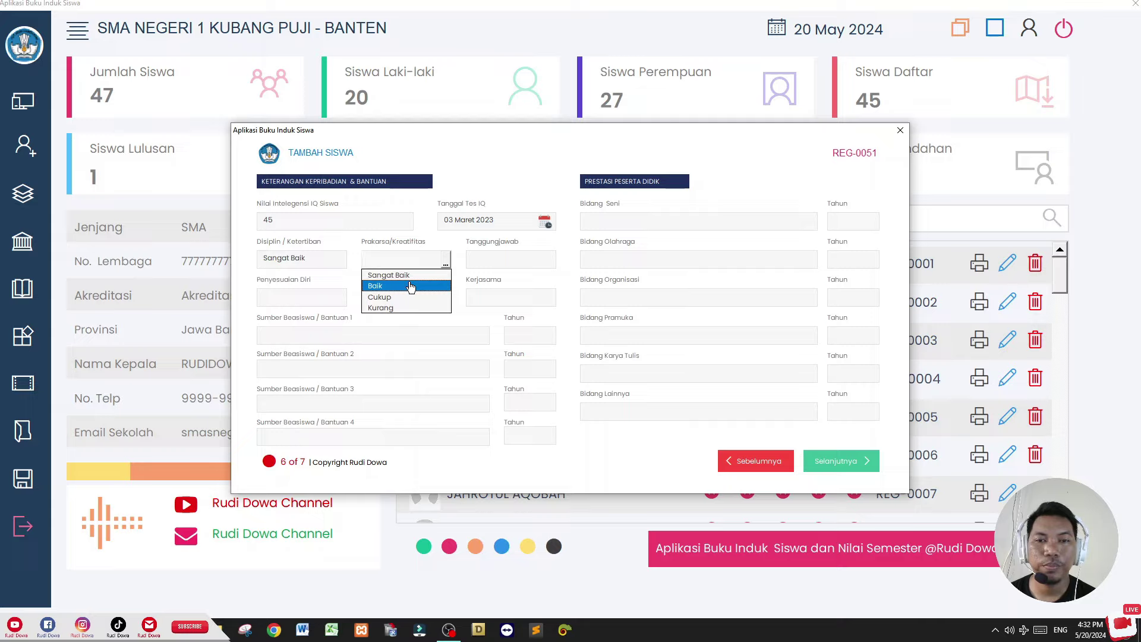
{"action": "left_click", "coordinate": [410, 286]}
{"action": "left_click", "coordinate": [510, 260]}
{"action": "left_click", "coordinate": [493, 275]}
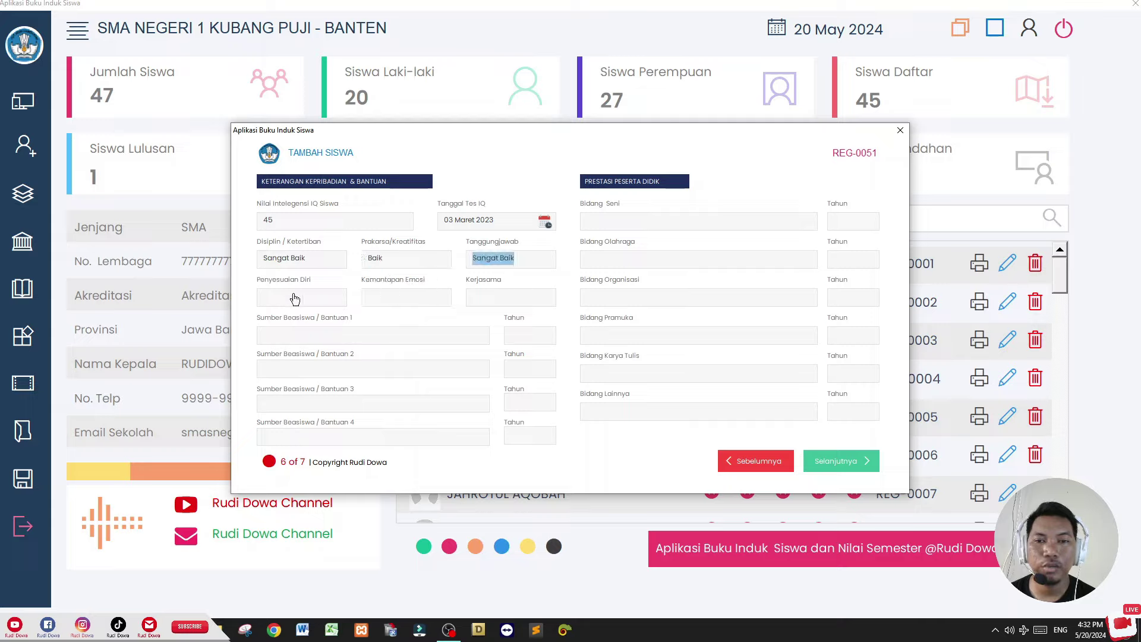
{"action": "left_click", "coordinate": [307, 297]}
{"action": "left_click", "coordinate": [285, 313]}
{"action": "left_click", "coordinate": [404, 297]}
{"action": "left_click", "coordinate": [375, 324]}
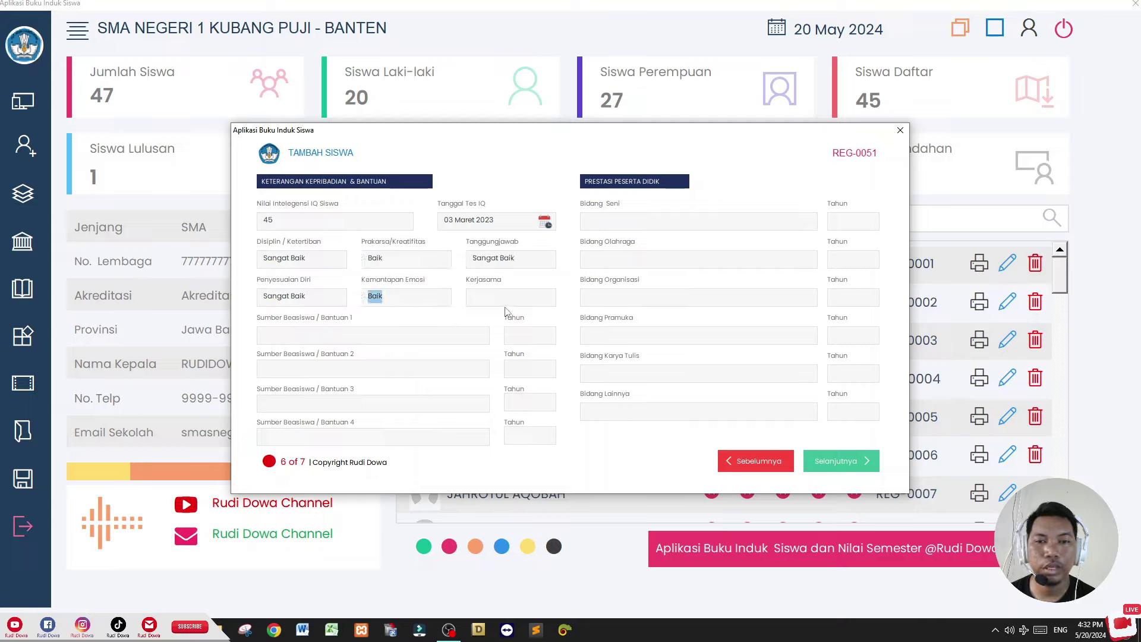
{"action": "left_click", "coordinate": [510, 298]}
{"action": "left_click", "coordinate": [493, 313]}
{"action": "left_click", "coordinate": [449, 341]}
{"action": "type", "text": "Program Indon"}
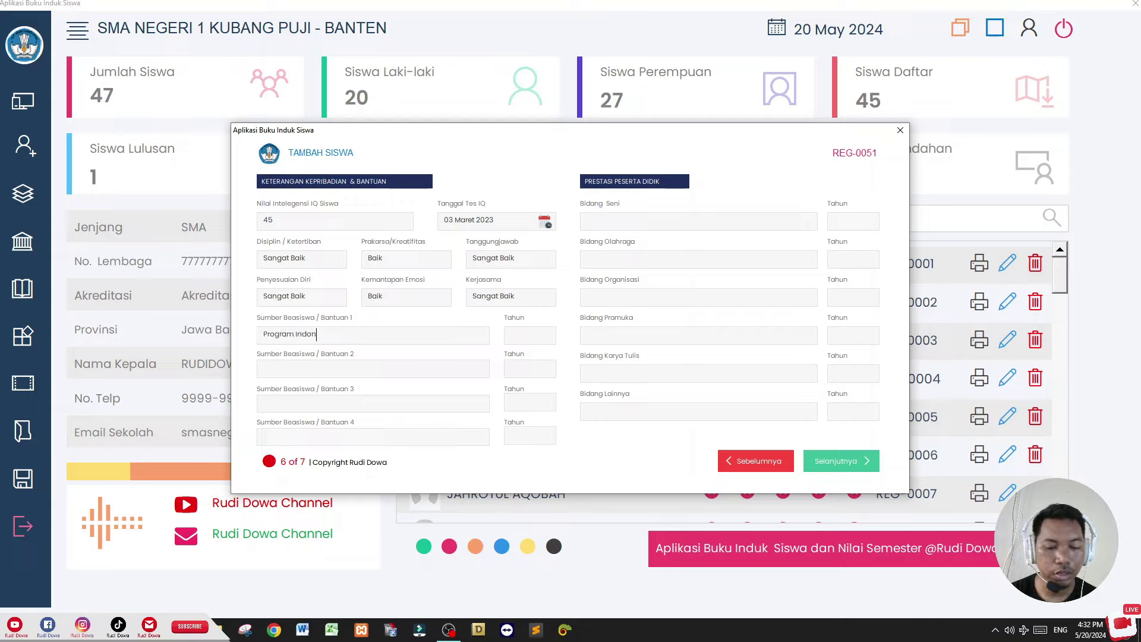
Record the scholarship as Program Indonesia Pintar for the year 2023.
{"action": "type", "text": "esia Pinta"}
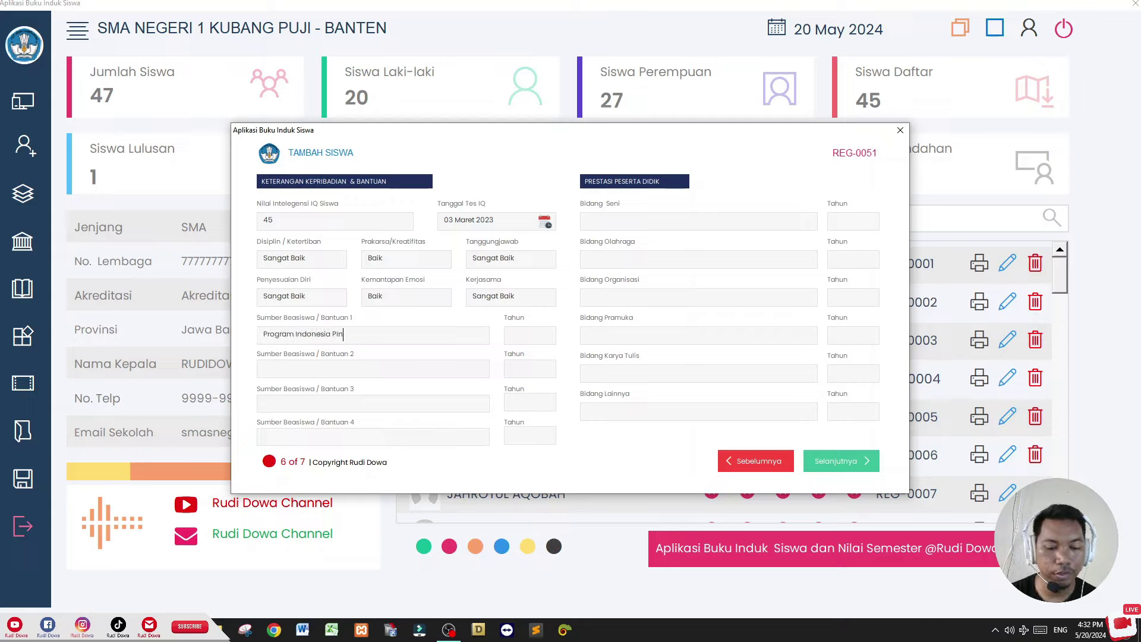
{"action": "type", "text": "r"}
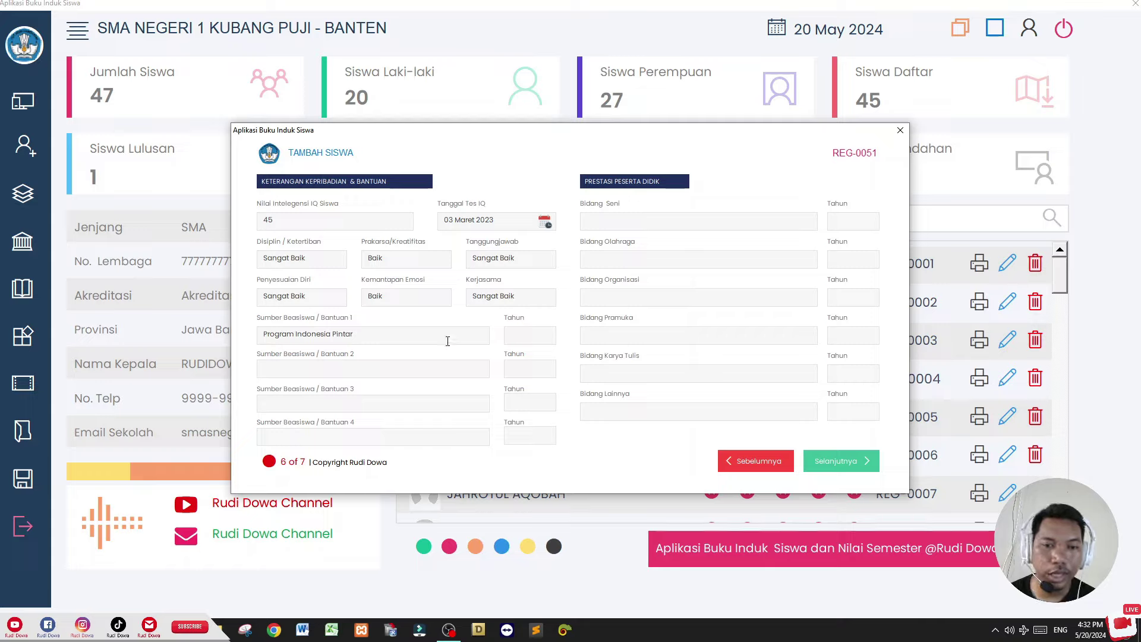
{"action": "left_click", "coordinate": [549, 336]}
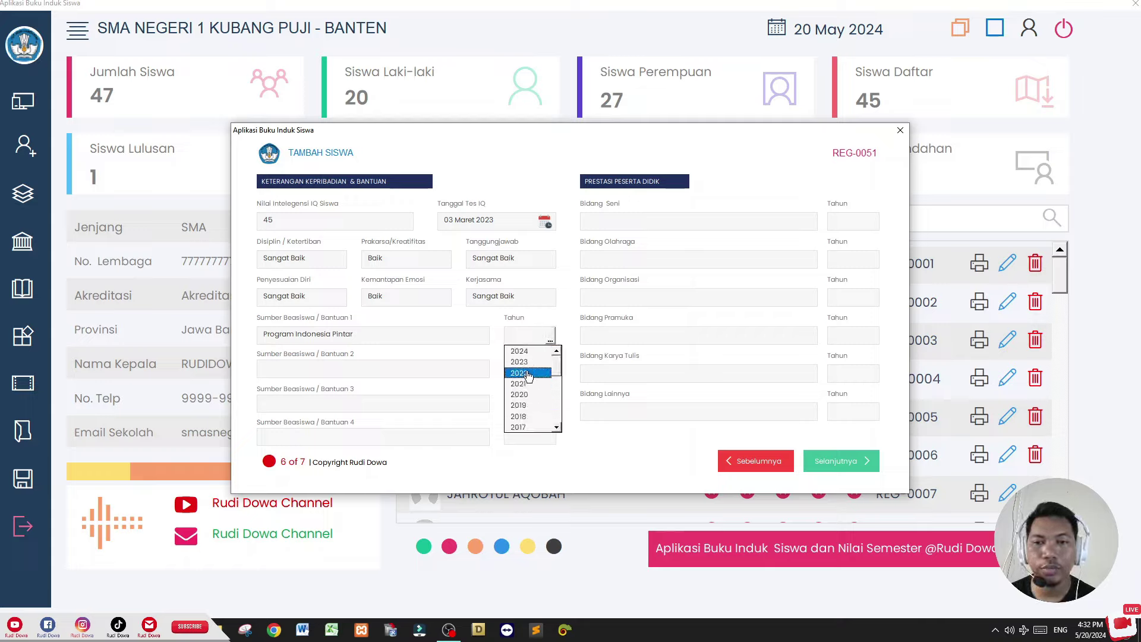
{"action": "left_click", "coordinate": [527, 362]}
{"action": "left_click", "coordinate": [463, 371]}
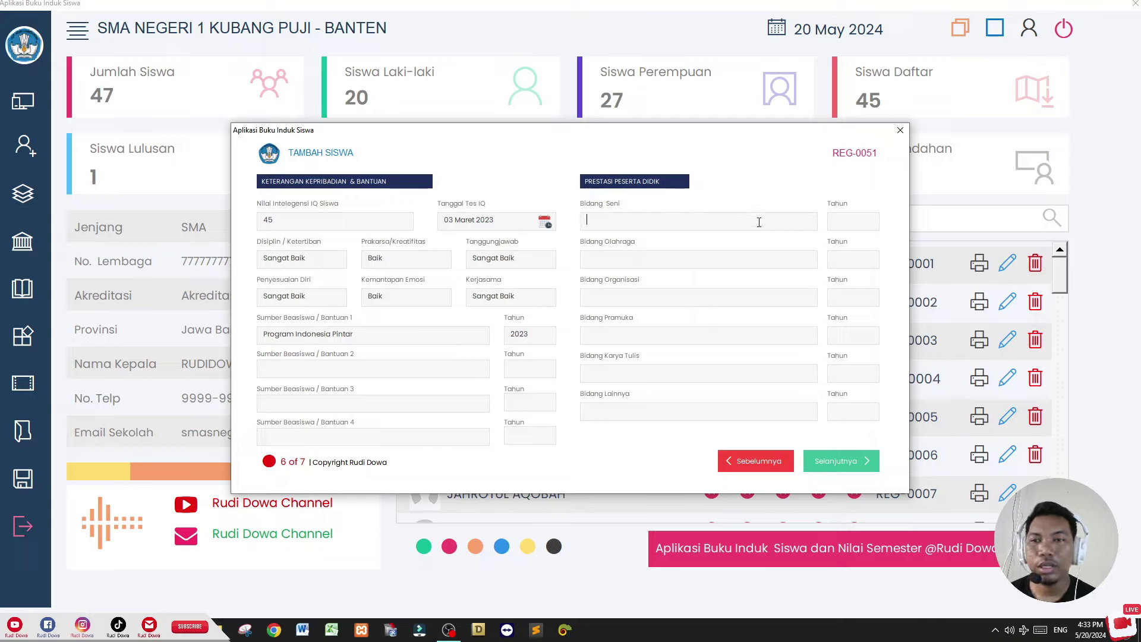
Enter the scouting achievement 'Juara 2 Teknologi Tepat Guna' with year 2021.
{"action": "left_click", "coordinate": [630, 252]}
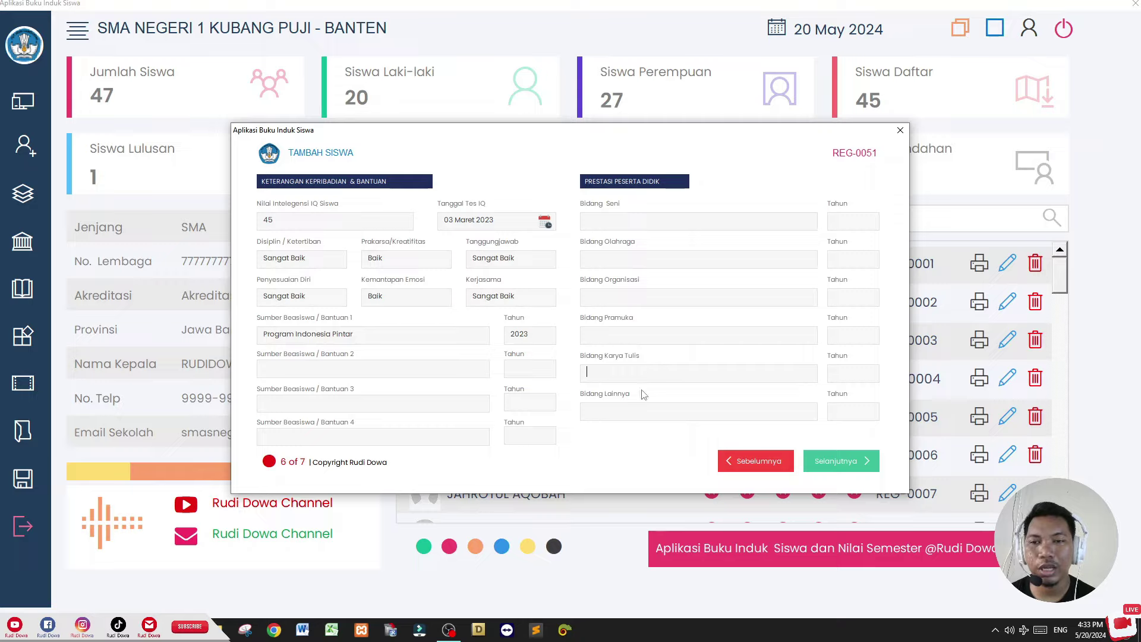
{"action": "left_click", "coordinate": [667, 340]}
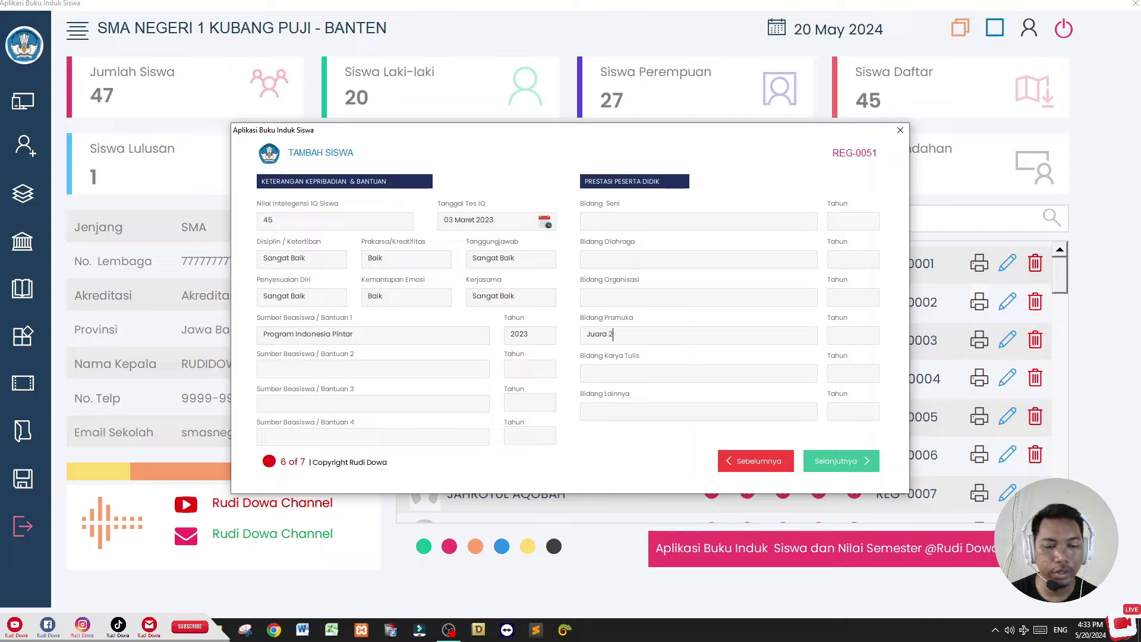
{"action": "type", "text": "2 Teknologi "}
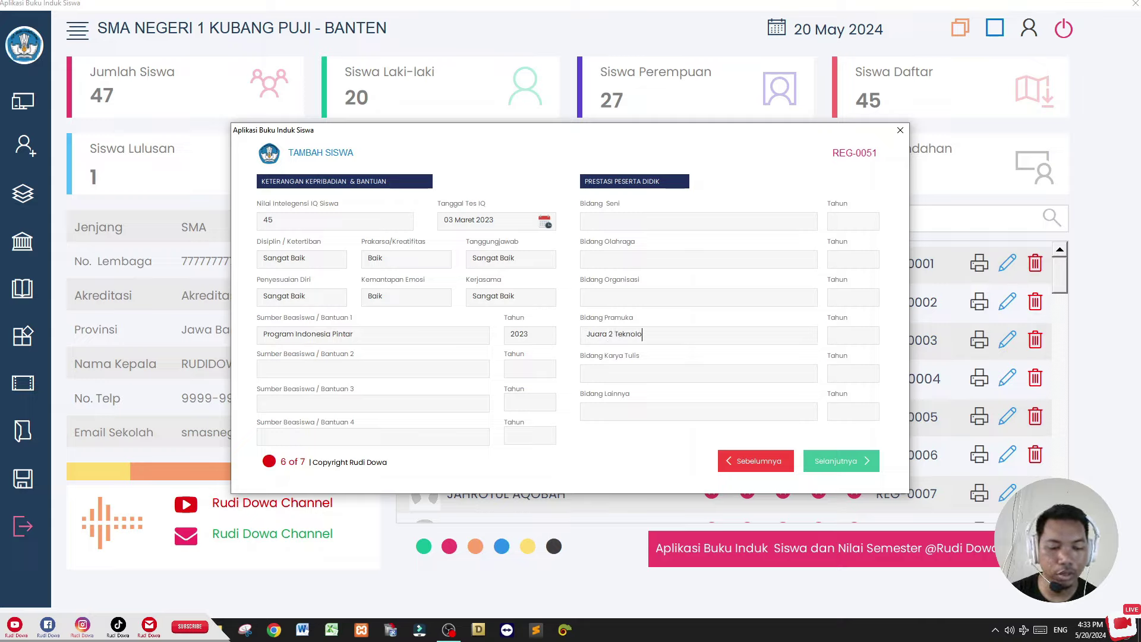
{"action": "type", "text": "Tepat Gun"}
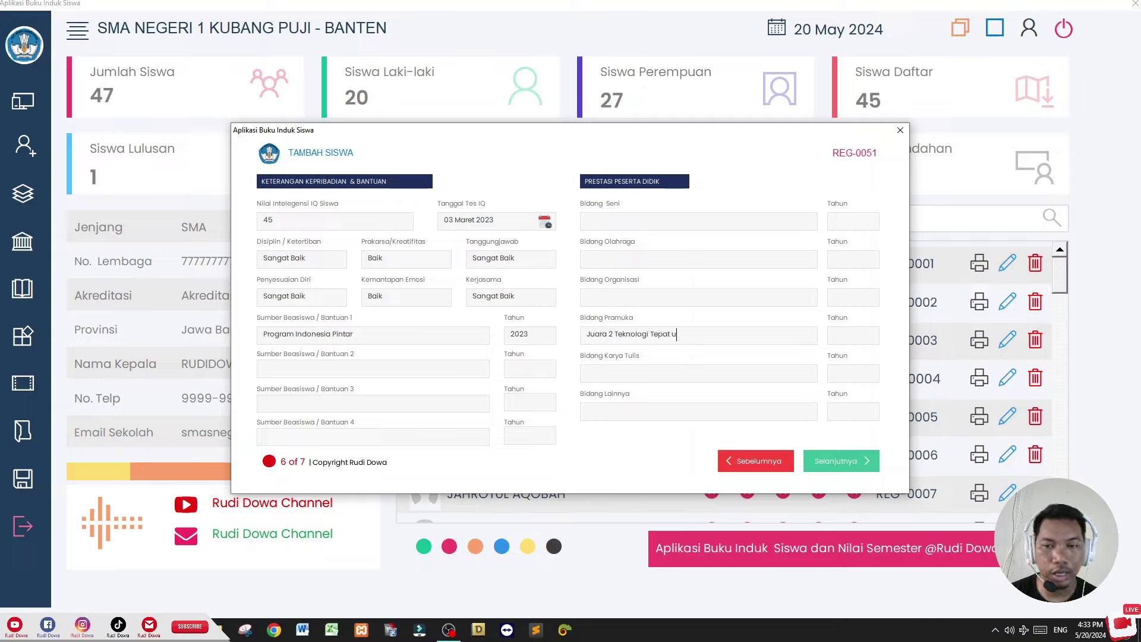
{"action": "type", "text": "a Tingkat Povinsi"}
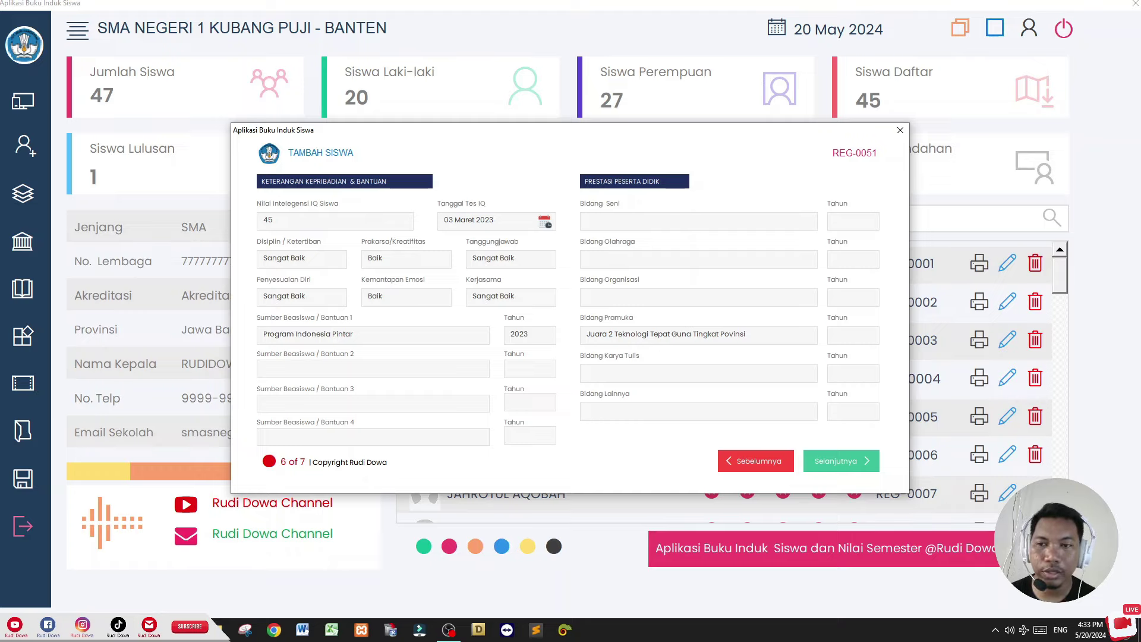
{"action": "left_click", "coordinate": [873, 336]}
{"action": "left_click", "coordinate": [851, 384]}
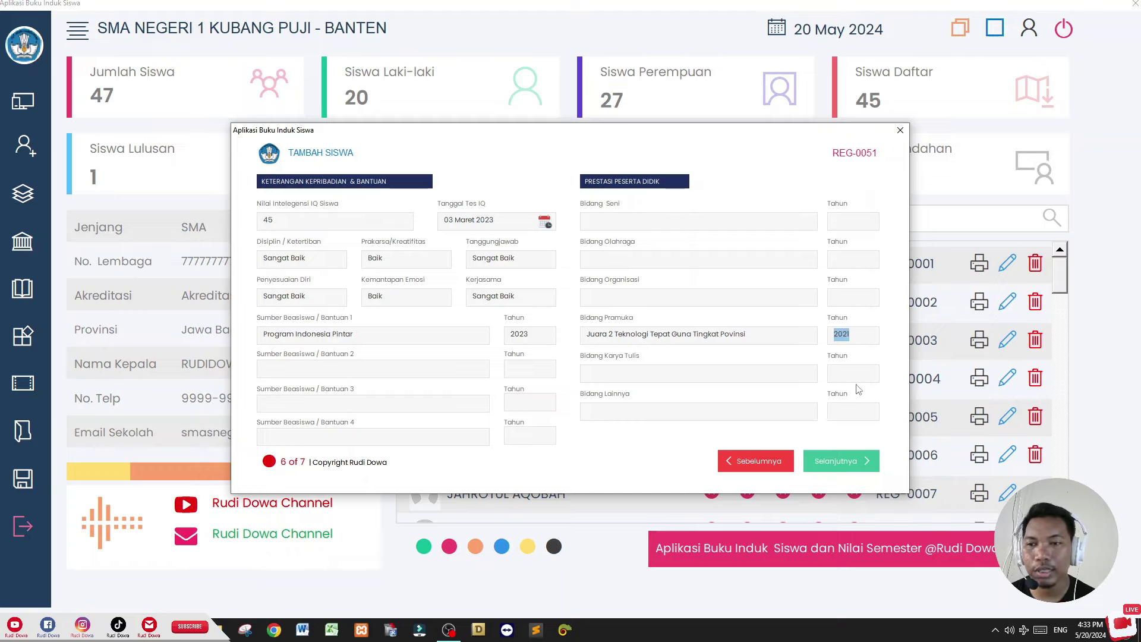
Advance the Tambah Siswa form to page 7 of 7 with graduation and transfer data.
{"action": "left_click", "coordinate": [840, 460]}
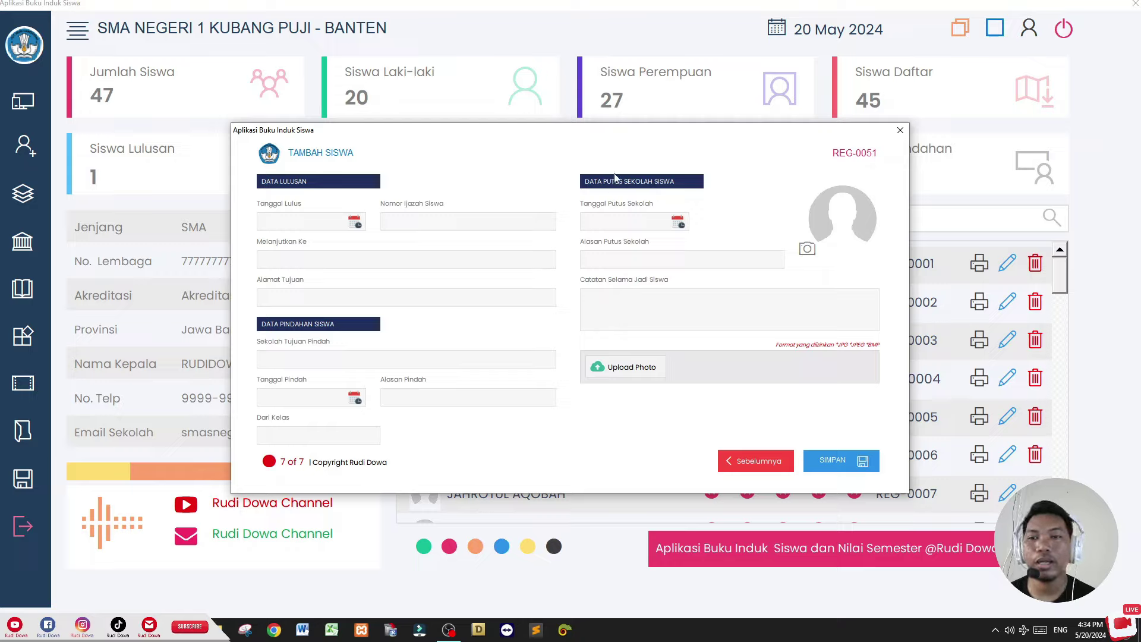
{"action": "left_click", "coordinate": [657, 295]}
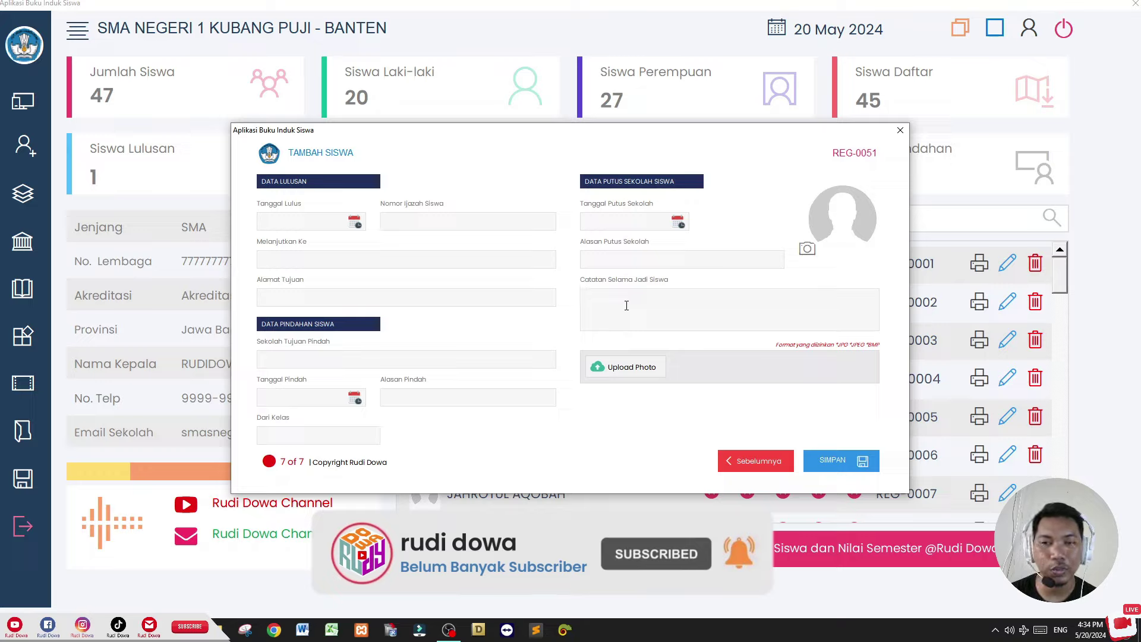
Enter 'Sangat Baik Dan Ramah' as the student notes and bring up the photo browser.
{"action": "type", "text": "Sangat B"}
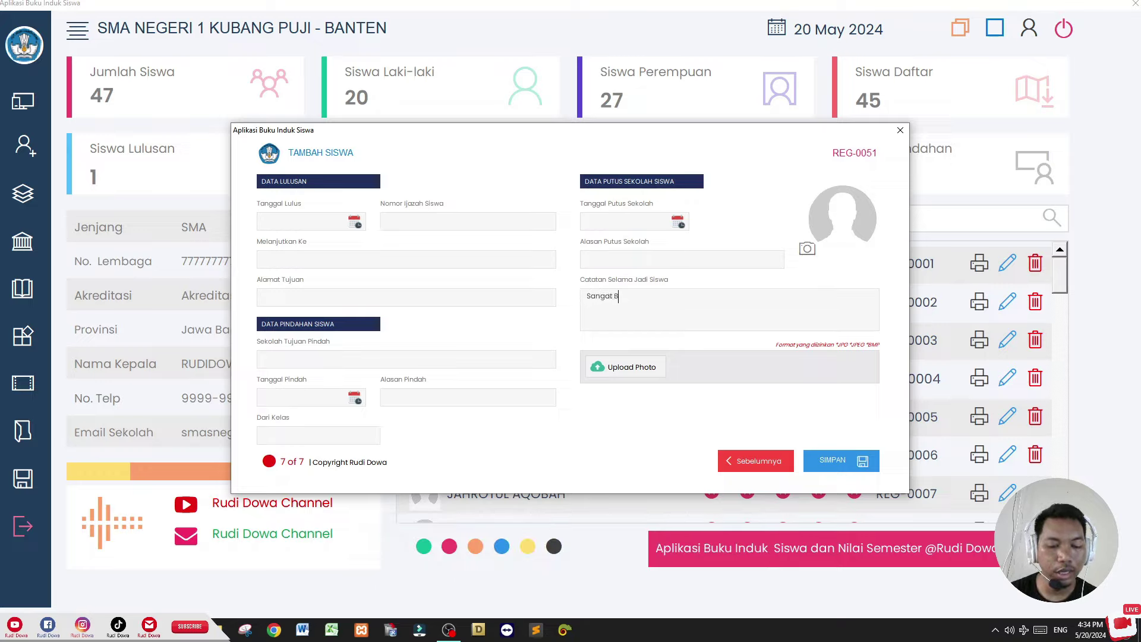
{"action": "type", "text": "aik Dan"}
{"action": "key", "text": "BackSpace"}
{"action": "type", "text": "R"}
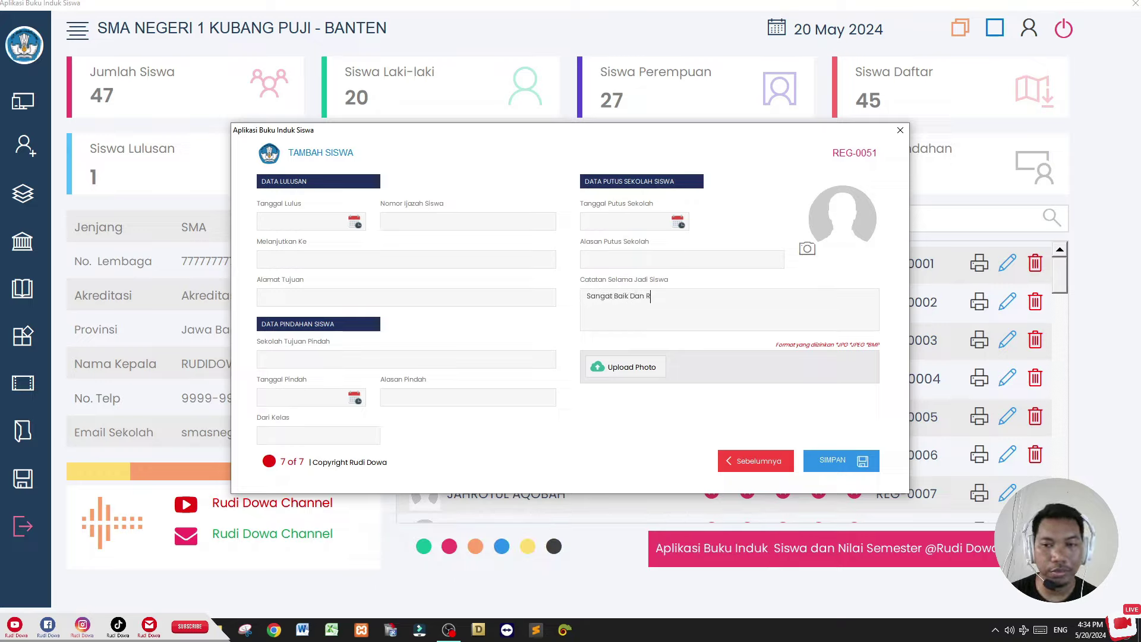
{"action": "type", "text": "amah"}
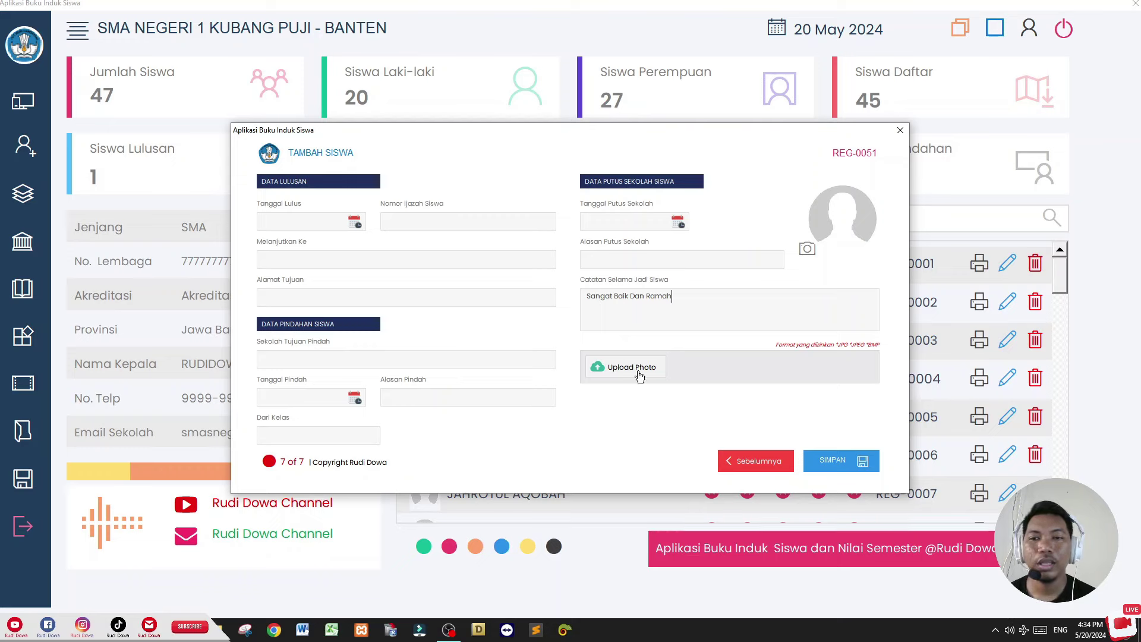
{"action": "left_click", "coordinate": [634, 369]}
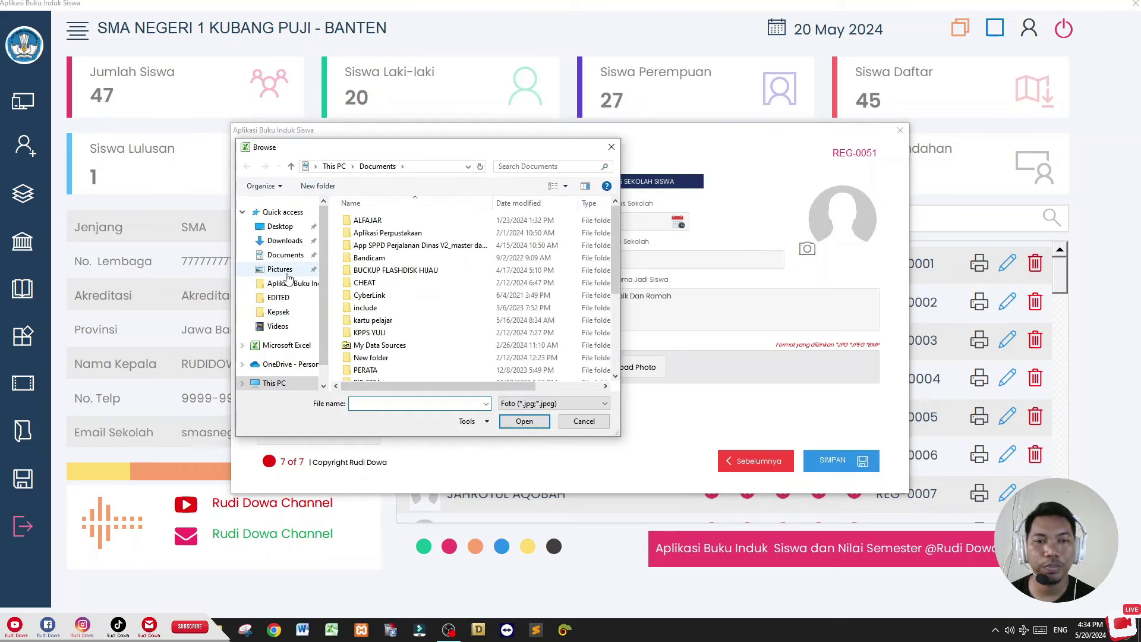
Attach the red-background portrait from Pictures > FOTO GURU > EDITED and save student REG-0051.
{"action": "left_click", "coordinate": [279, 269]}
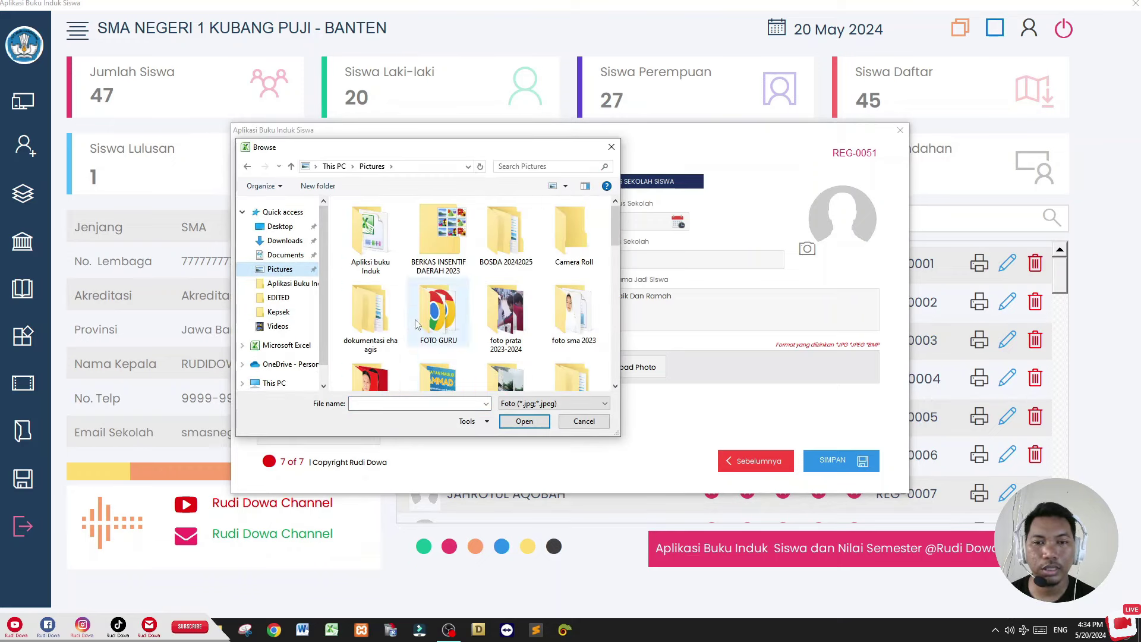
{"action": "double_click", "coordinate": [438, 310]}
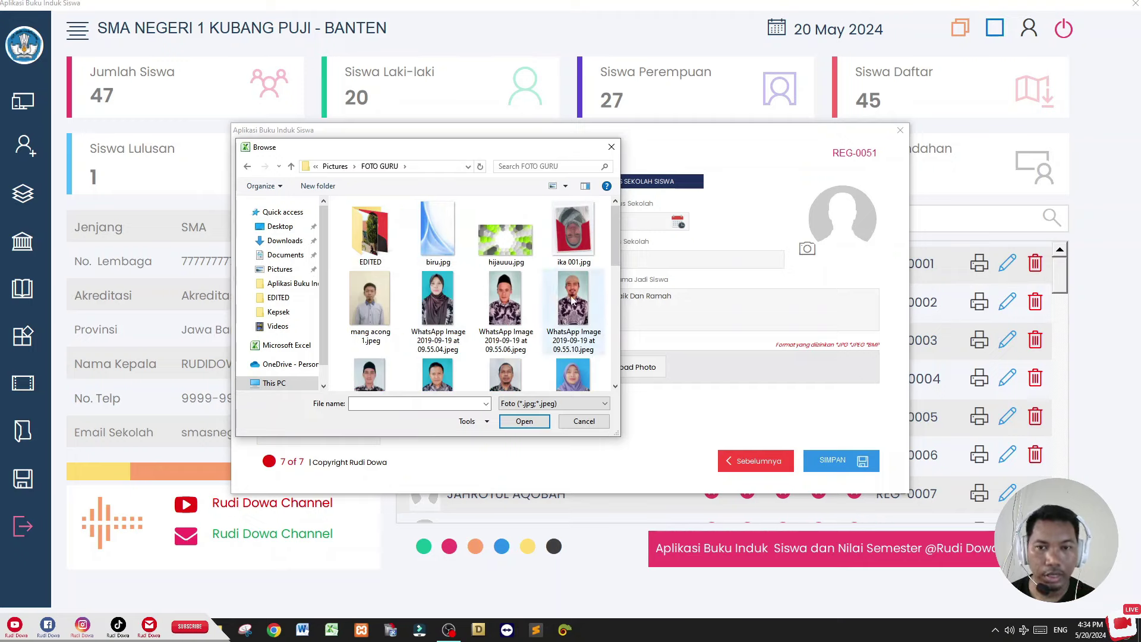
{"action": "double_click", "coordinate": [369, 235]}
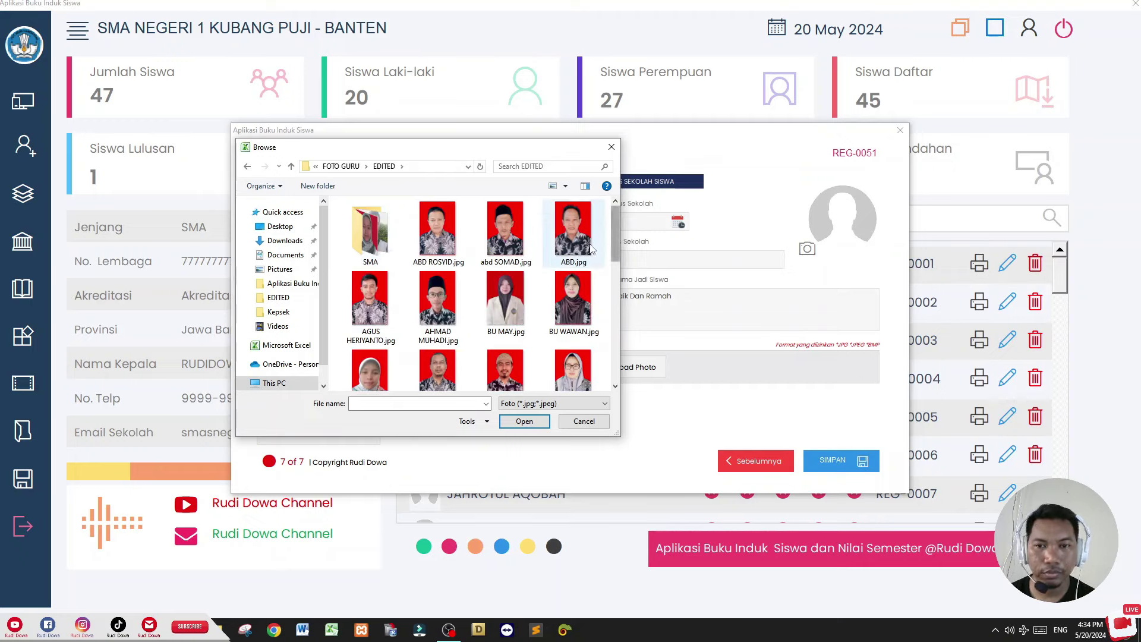
{"action": "double_click", "coordinate": [438, 297]}
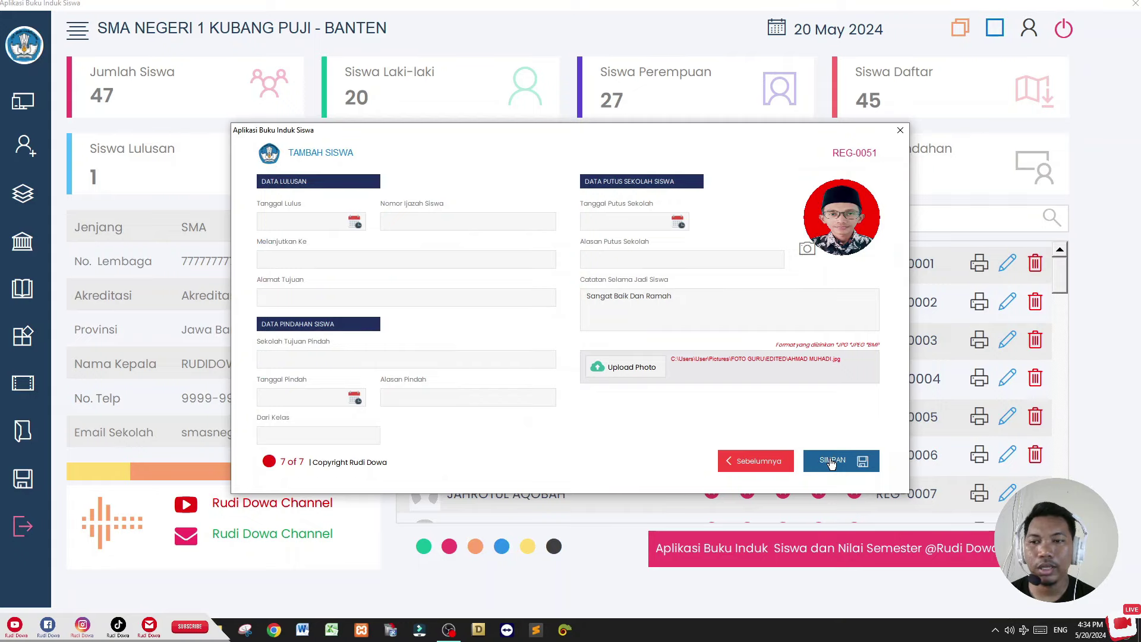
{"action": "left_click", "coordinate": [832, 461]}
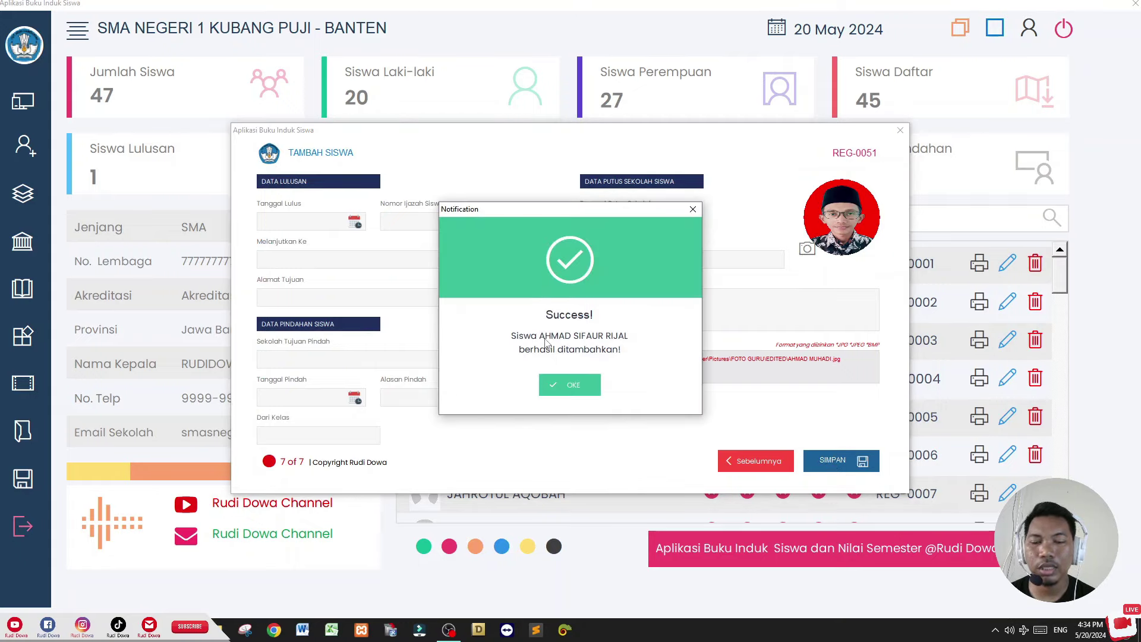
Dismiss the Success notice and return to the dashboard now showing 48 students.
{"action": "left_click", "coordinate": [573, 386]}
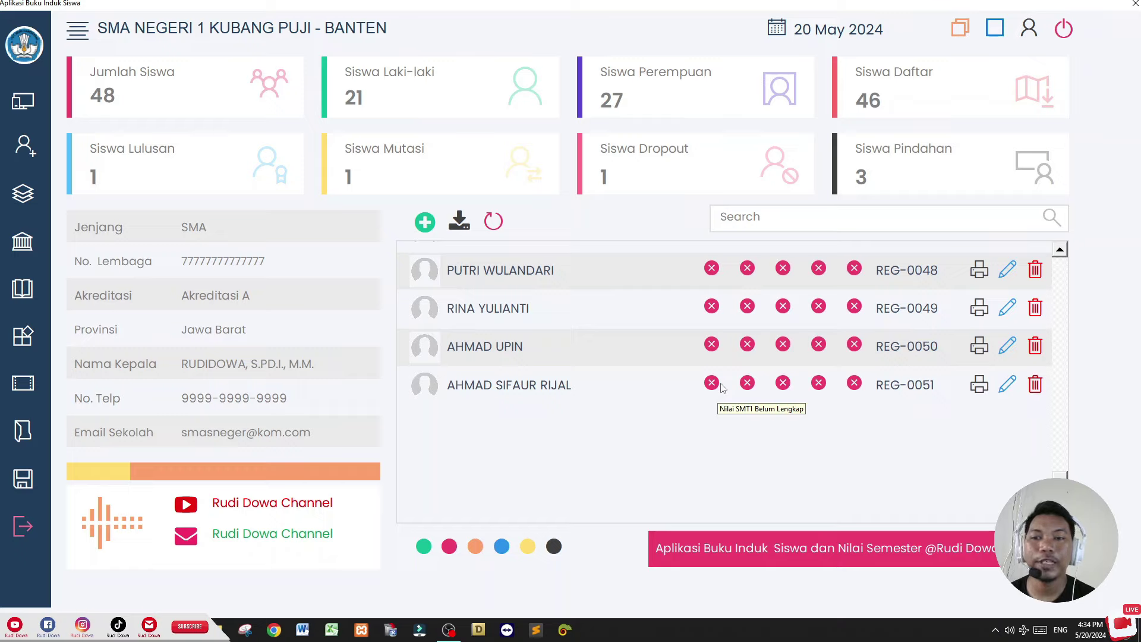
{"action": "mouse_move", "coordinate": [818, 383]}
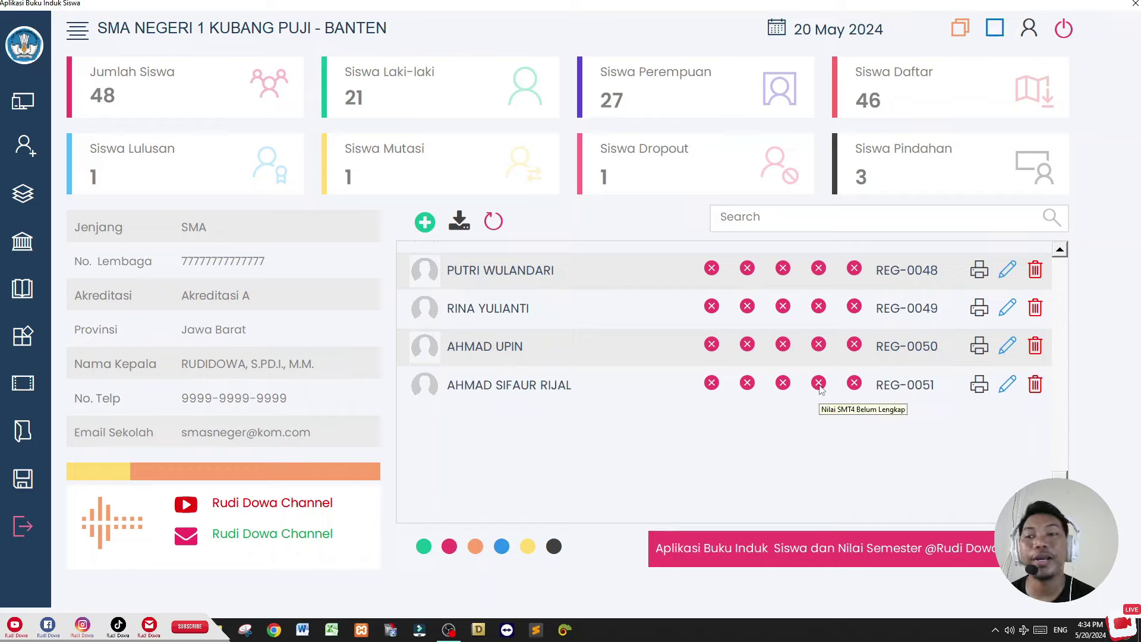
{"action": "mouse_move", "coordinate": [1063, 471]}
{"action": "left_mouse_down"}
{"action": "mouse_move", "coordinate": [1062, 280]}
{"action": "mouse_move", "coordinate": [1052, 292]}
{"action": "mouse_move", "coordinate": [1063, 297]}
{"action": "mouse_move", "coordinate": [1063, 469]}
{"action": "left_mouse_up"}
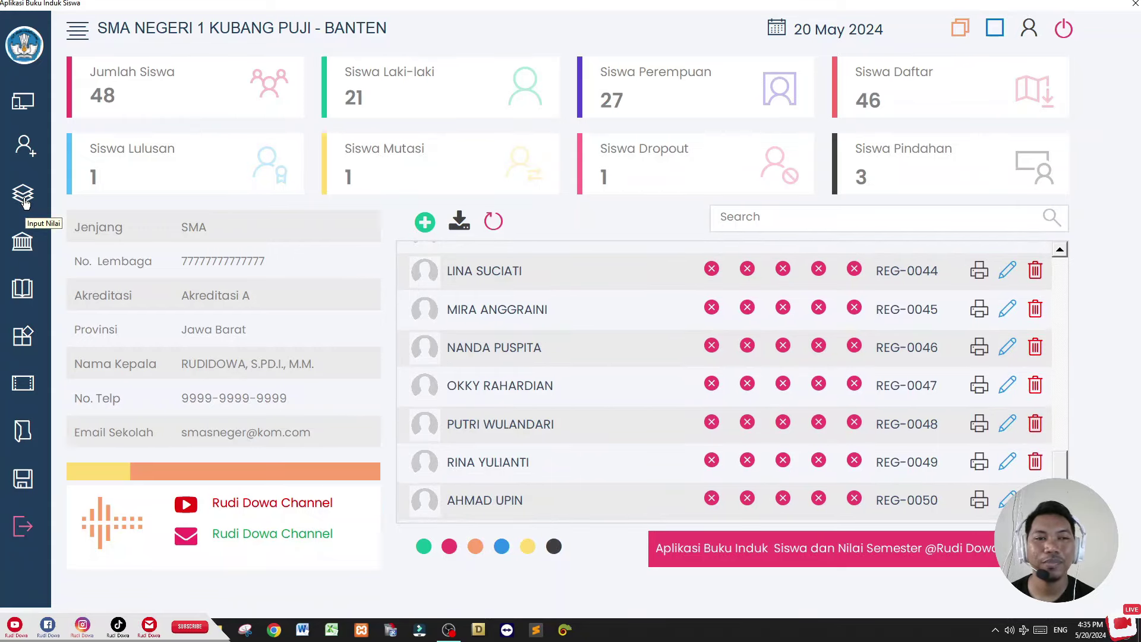
In Input Nilai, select student REG-0051 and load the semester 1 grade form.
{"action": "left_click", "coordinate": [25, 202]}
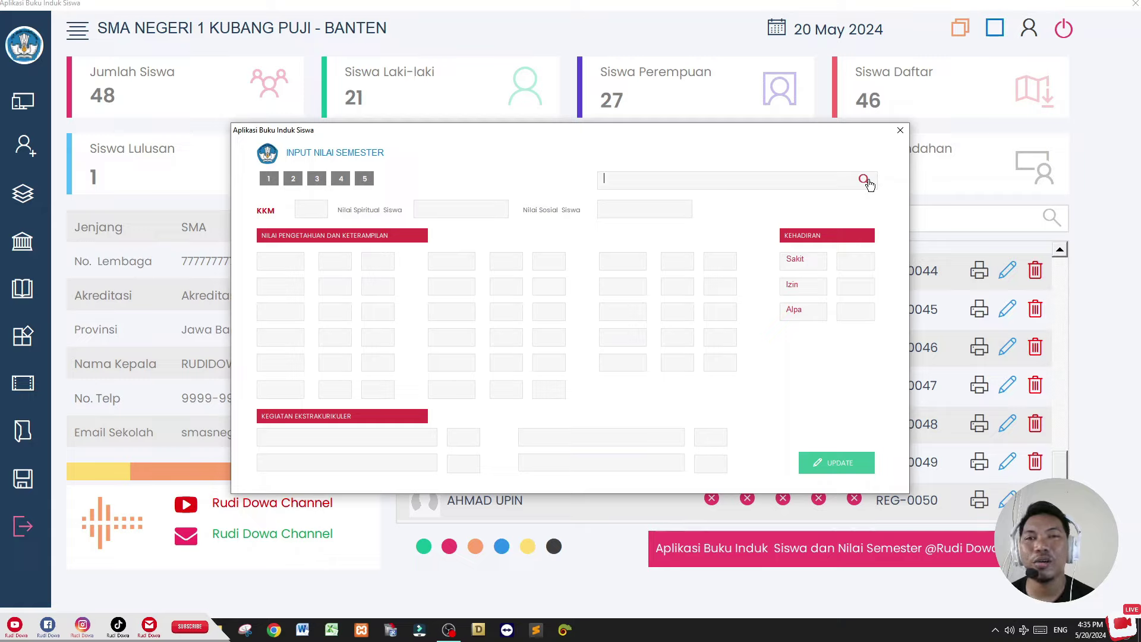
{"action": "left_click", "coordinate": [865, 180]}
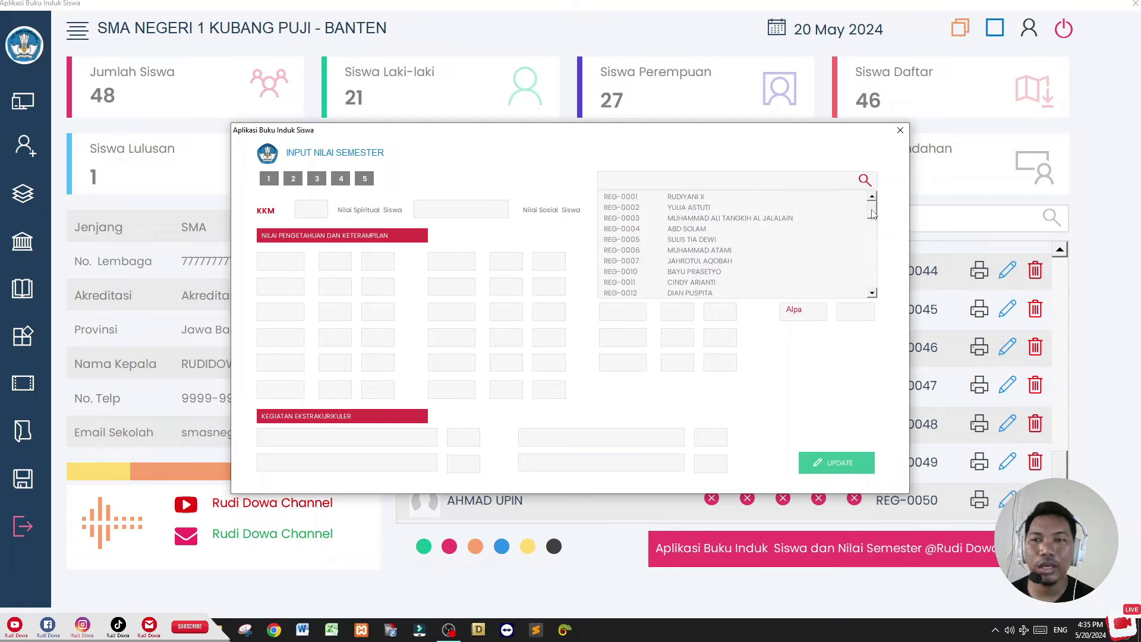
{"action": "left_click_drag", "start_coordinate": [872, 214], "coordinate": [872, 288]}
{"action": "left_click", "coordinate": [689, 297]}
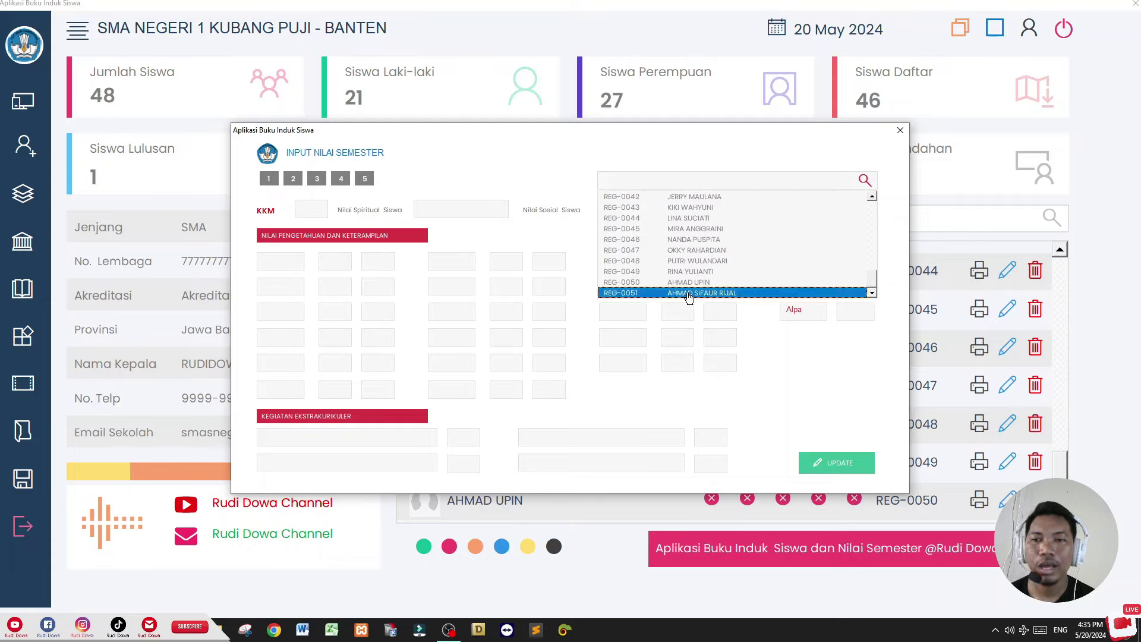
{"action": "left_click", "coordinate": [689, 295]}
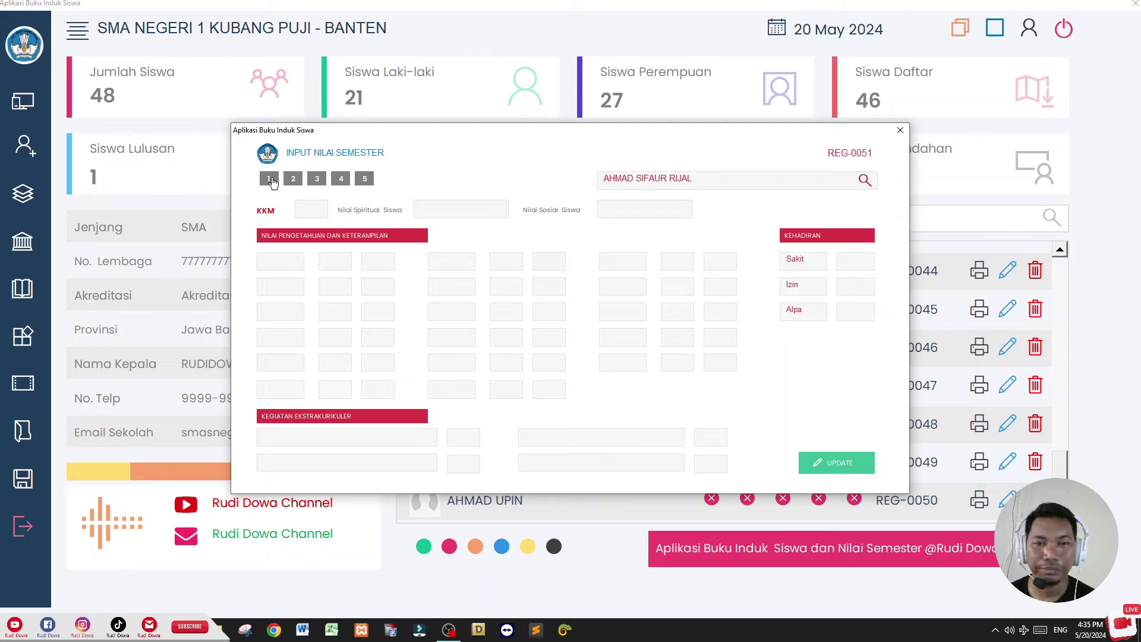
{"action": "left_click", "coordinate": [269, 179]}
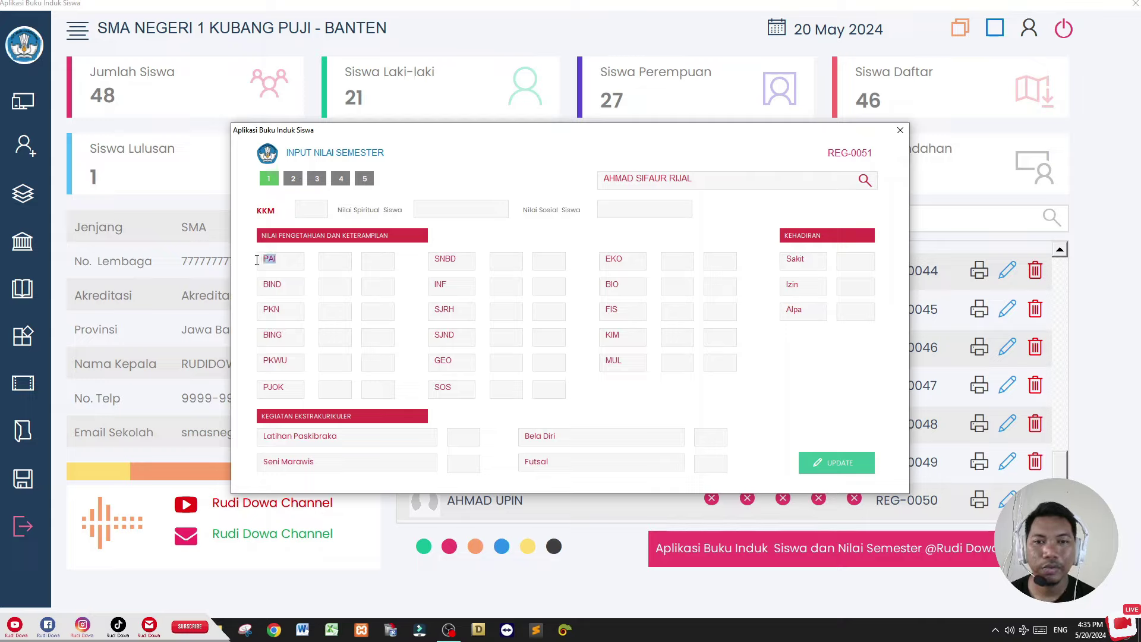
Set KKM to 65 and both spiritual and social attitude grades to Sangat Baik.
{"action": "left_click_drag", "start_coordinate": [292, 284], "coordinate": [270, 285]}
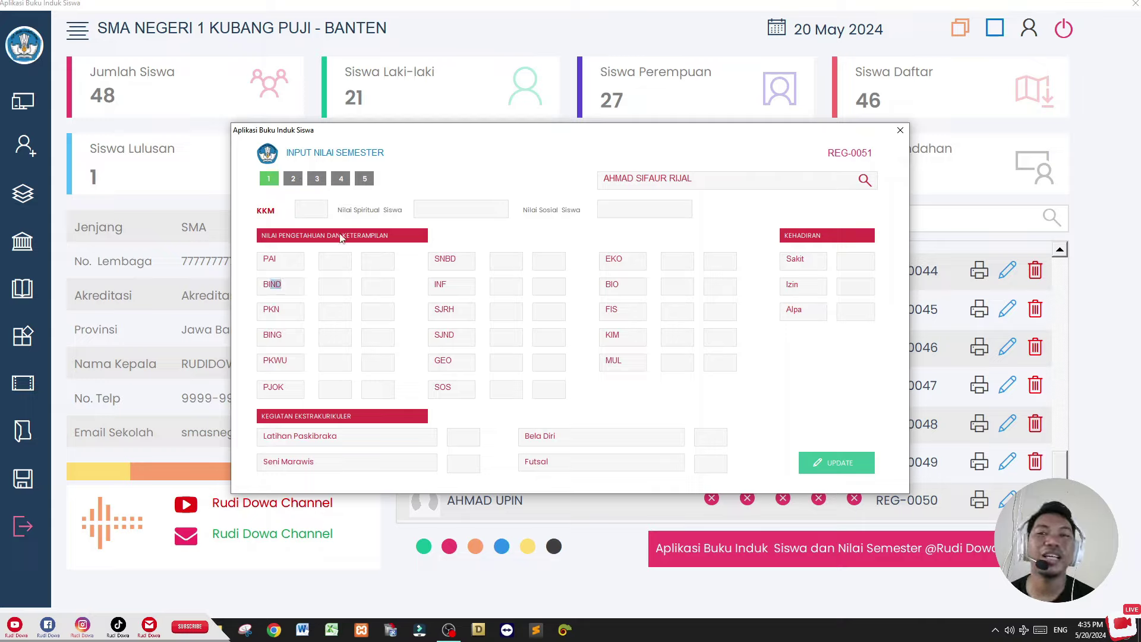
{"action": "left_click", "coordinate": [313, 209]}
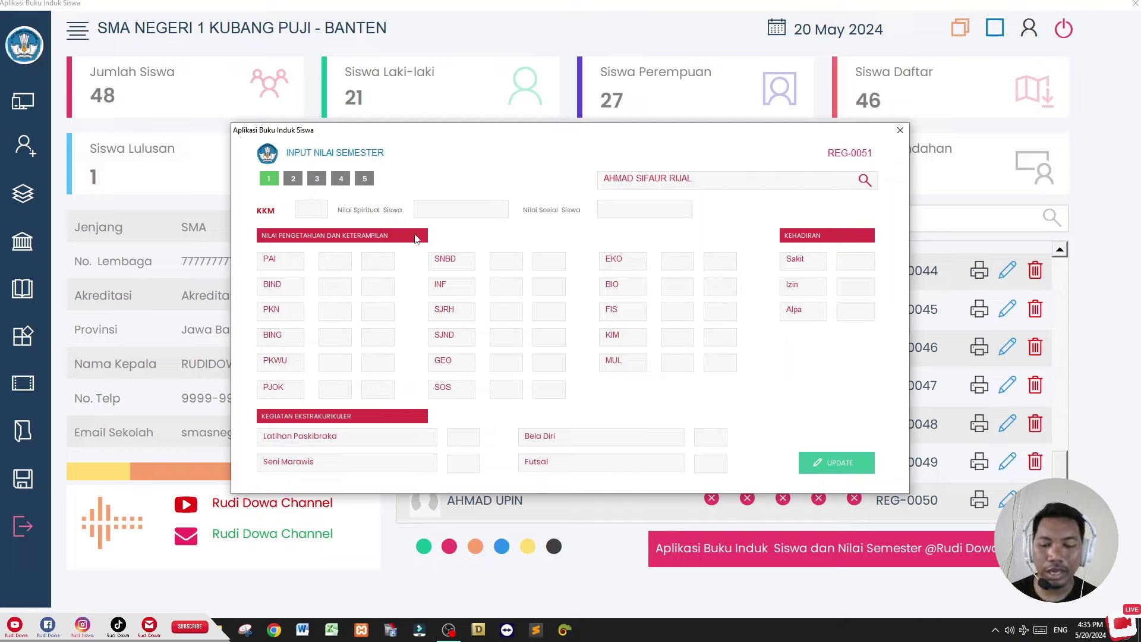
{"action": "type", "text": "65"}
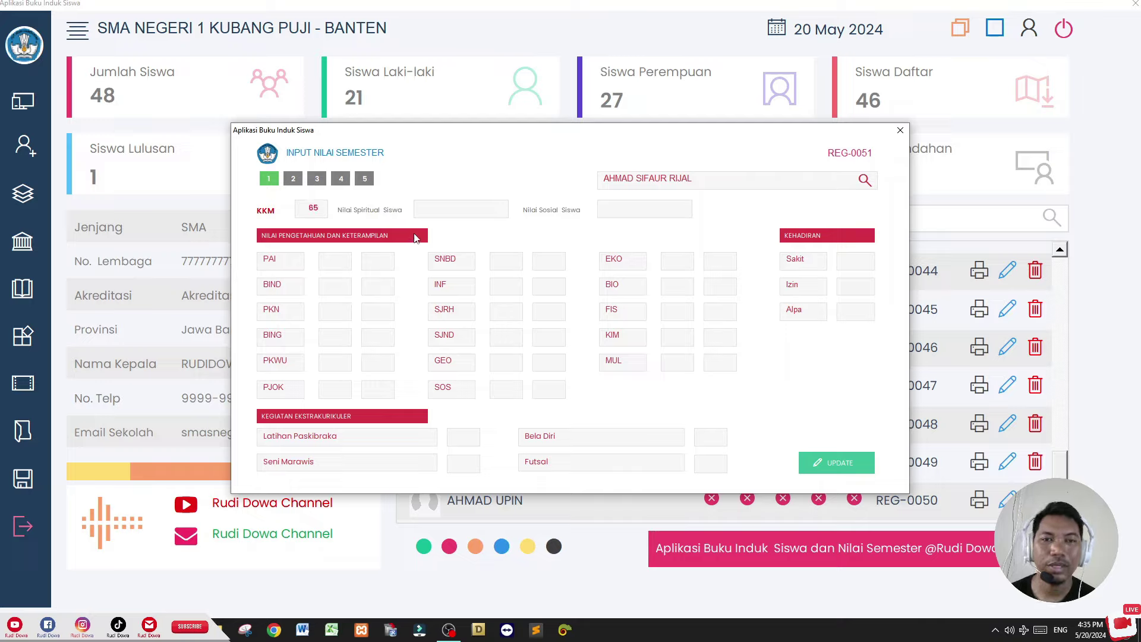
{"action": "left_click", "coordinate": [473, 212]}
{"action": "left_click", "coordinate": [476, 225]}
{"action": "left_click", "coordinate": [643, 205]}
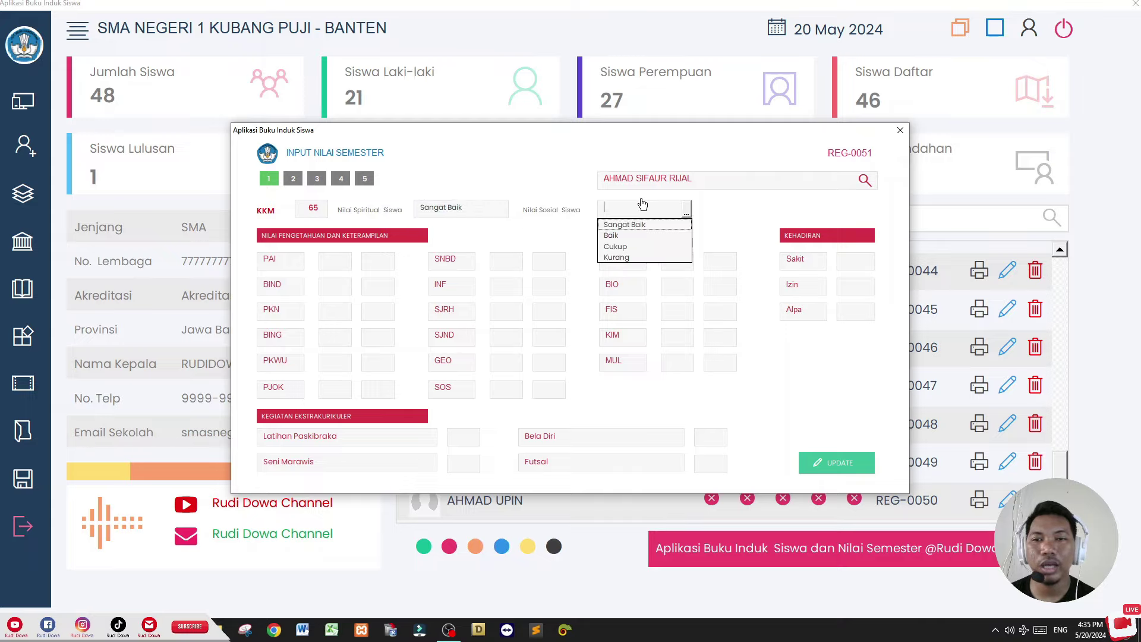
{"action": "left_click", "coordinate": [637, 224]}
Enter knowledge and skill scores for each subject, from PAI 89/89 through MUL 98/98.
{"action": "left_click", "coordinate": [332, 266]}
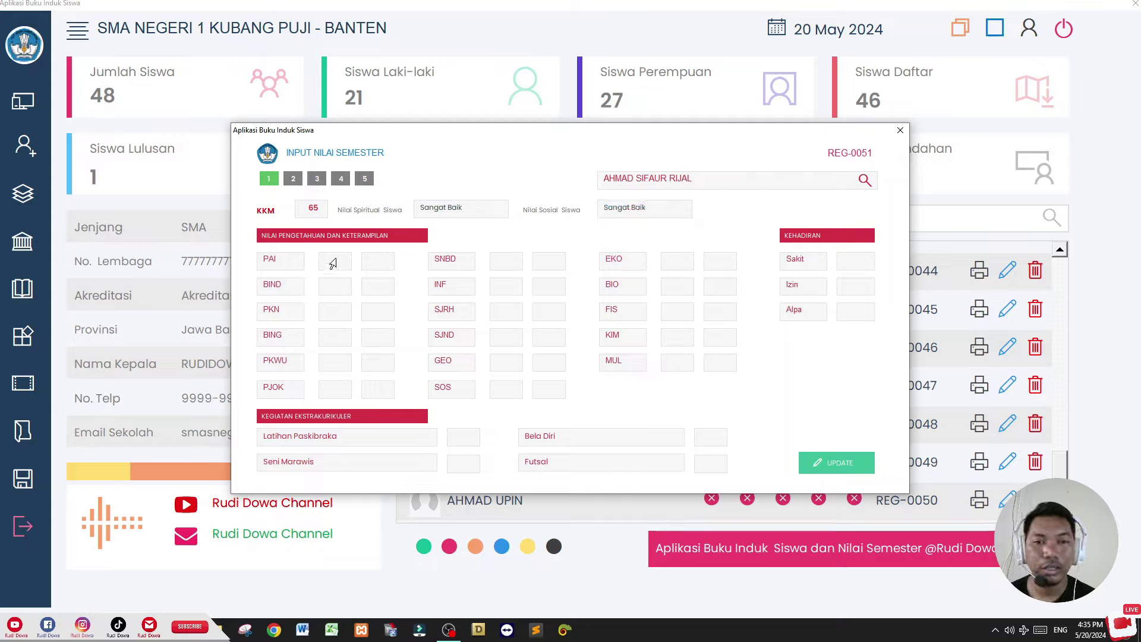
{"action": "left_click", "coordinate": [330, 266]}
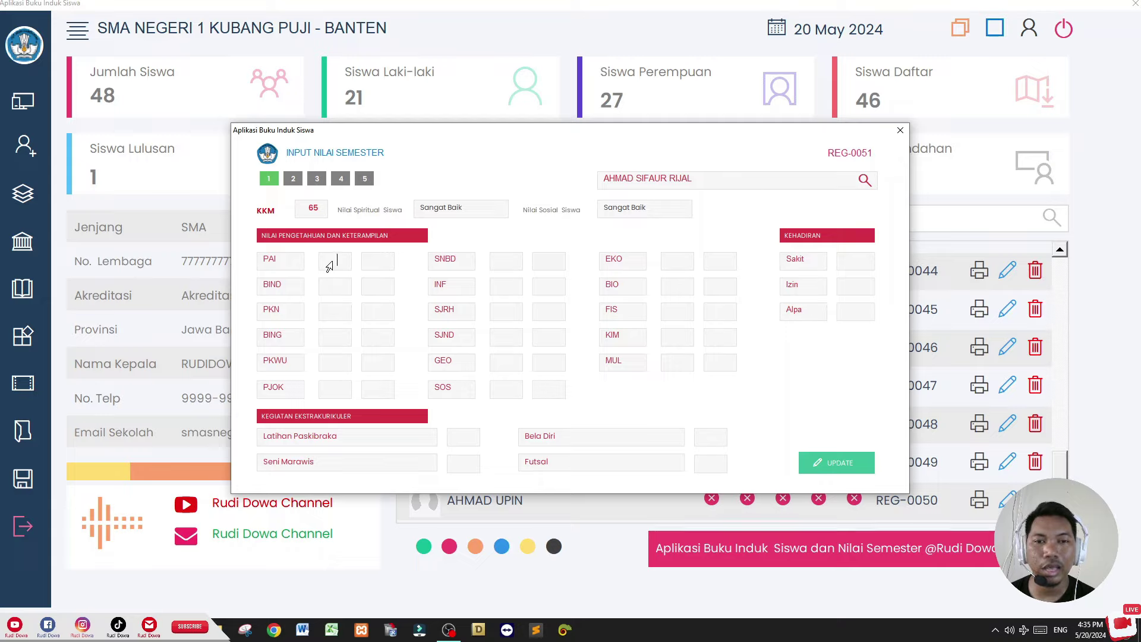
{"action": "left_click", "coordinate": [330, 266]}
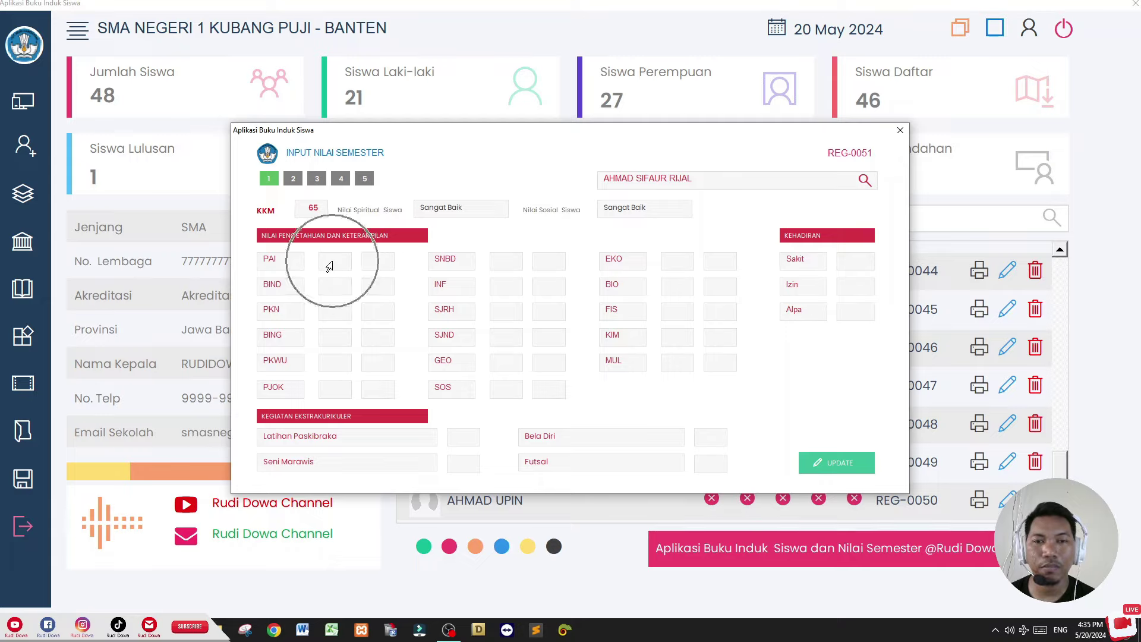
{"action": "left_click", "coordinate": [387, 265]}
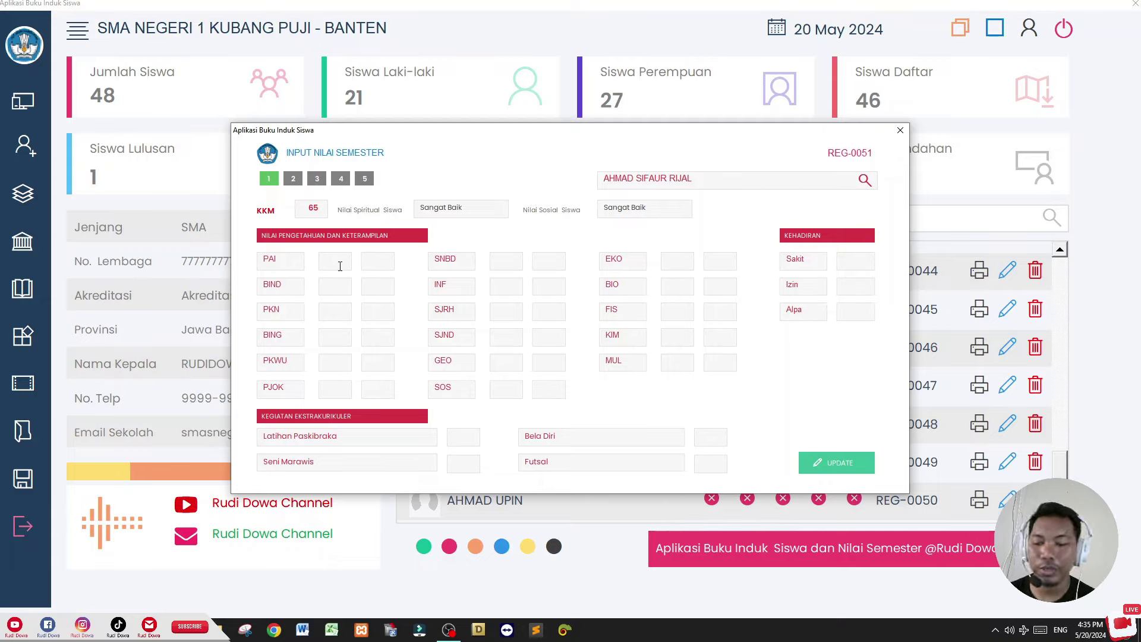
{"action": "type", "text": "8989"}
{"action": "key", "text": "Return"}
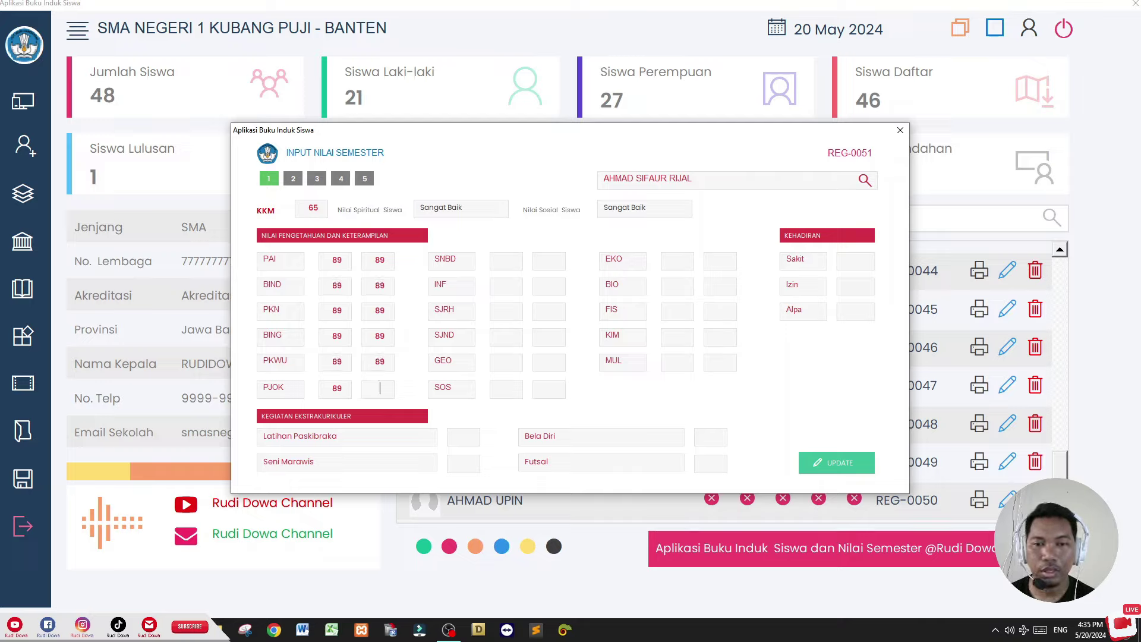
{"action": "type", "text": "87"}
{"action": "key", "text": "Return"}
{"action": "type", "text": "89"}
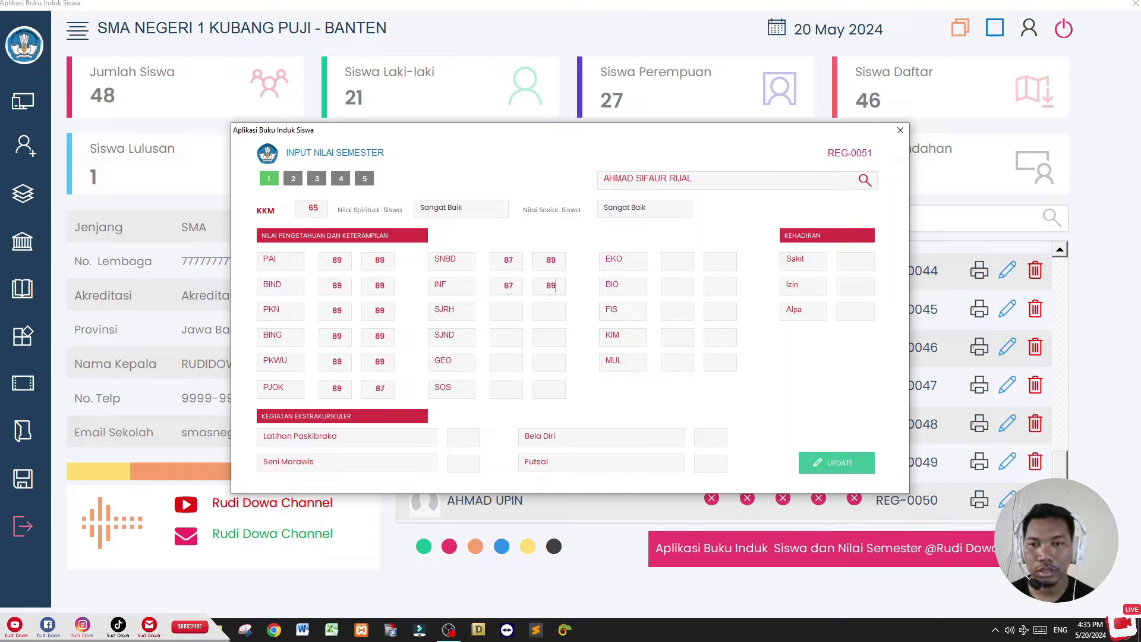
{"action": "type", "text": "87"}
{"action": "key", "text": "Return"}
{"action": "type", "text": "87"}
{"action": "type", "text": "78"}
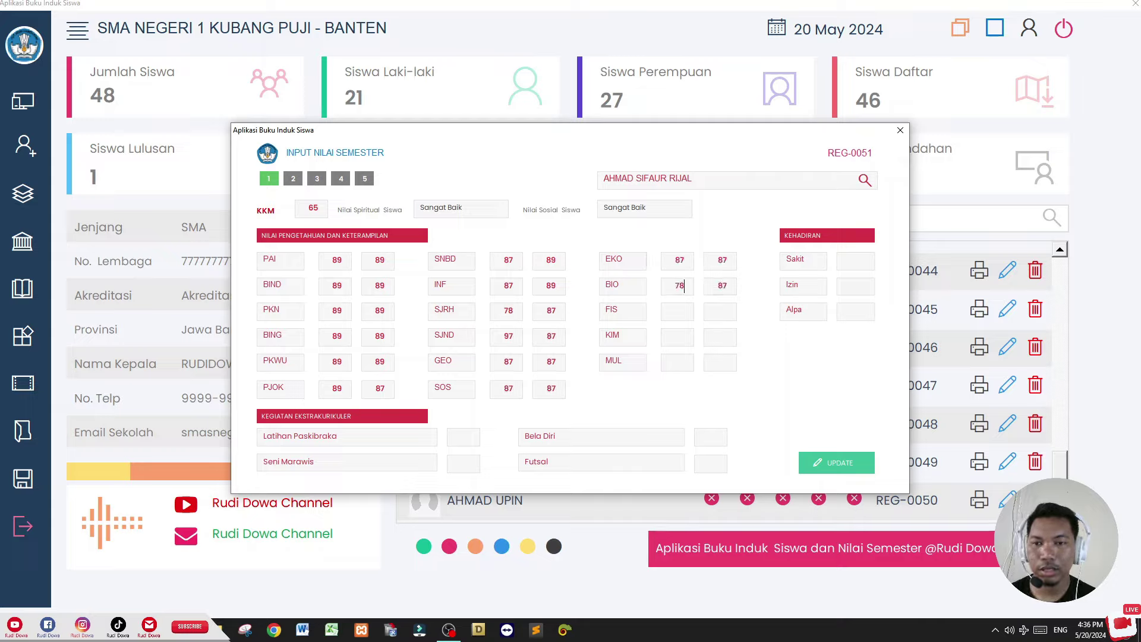
{"action": "key", "text": "Return"}
{"action": "type", "text": "89"}
{"action": "key", "text": "Return"}
{"action": "type", "text": "89"}
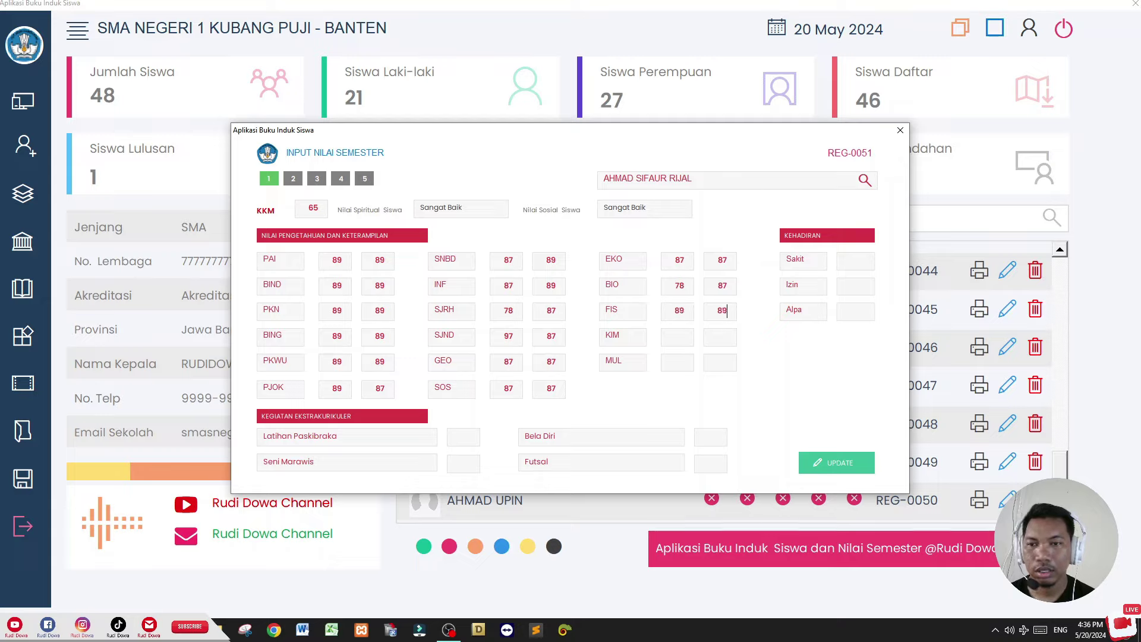
{"action": "type", "text": "98"}
{"action": "key", "text": "Return"}
{"action": "type", "text": "98"}
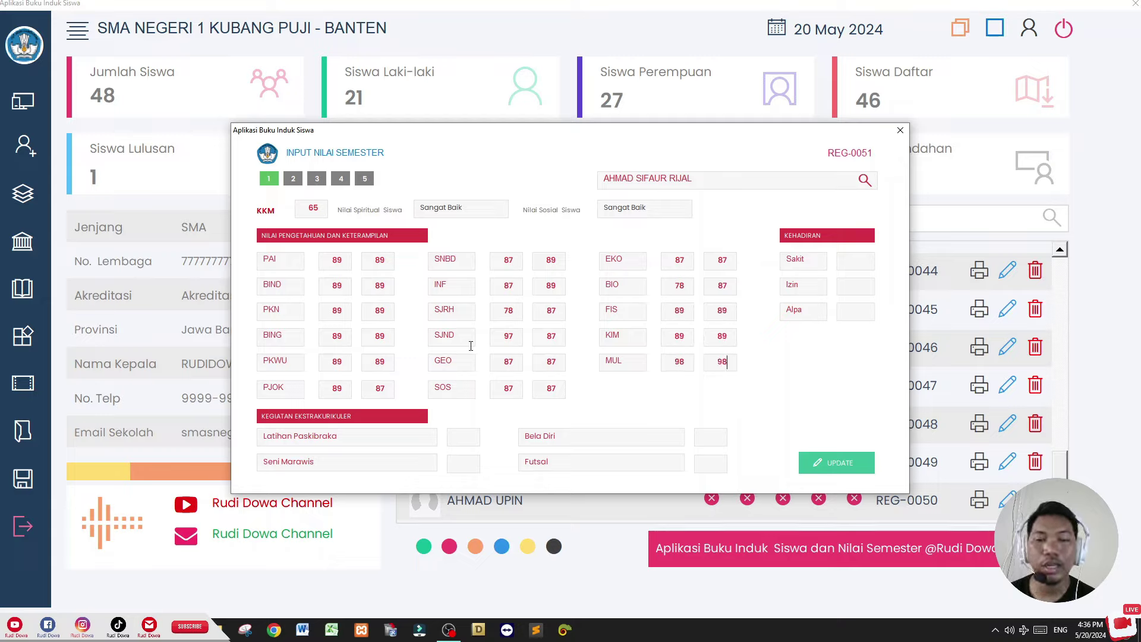
Grade extracurriculars: Latihan Paskibraka B, Seni Marawis A, Bela Diri A, Futsal B.
{"action": "left_click", "coordinate": [469, 441]}
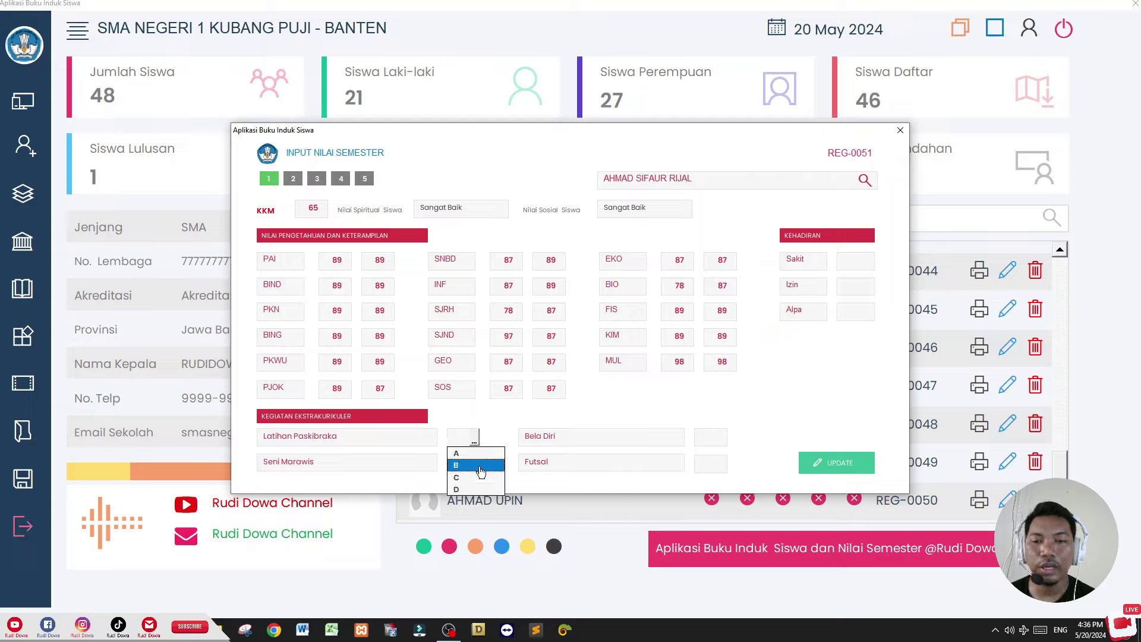
{"action": "left_click", "coordinate": [481, 466]}
{"action": "left_click", "coordinate": [469, 464]}
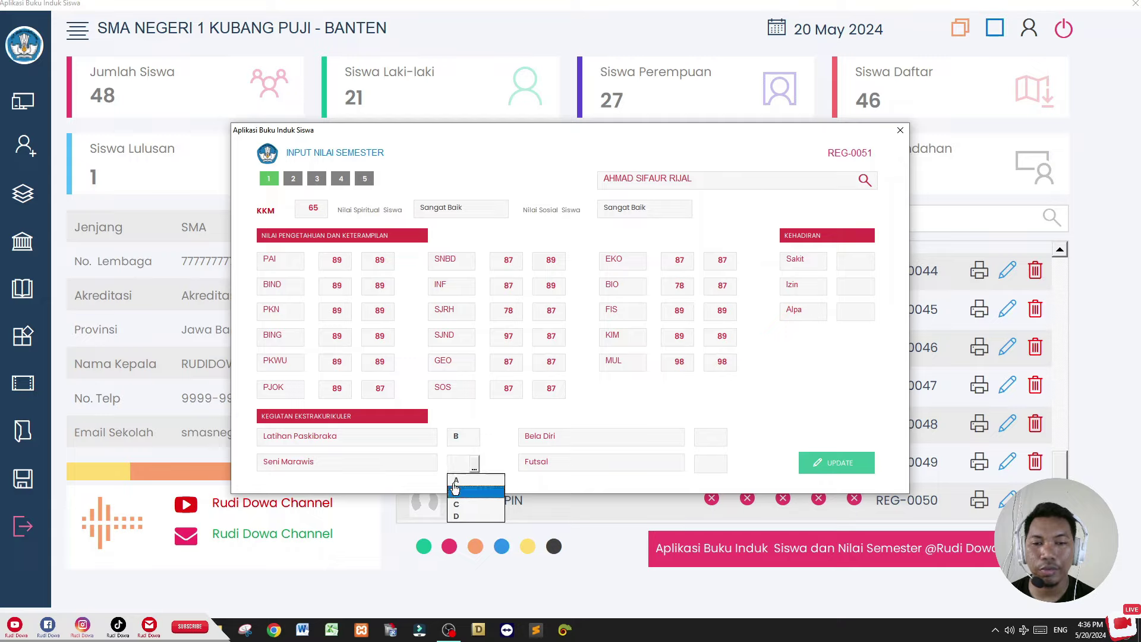
{"action": "left_click", "coordinate": [473, 479]}
{"action": "left_click", "coordinate": [709, 443]}
{"action": "left_click", "coordinate": [705, 454]}
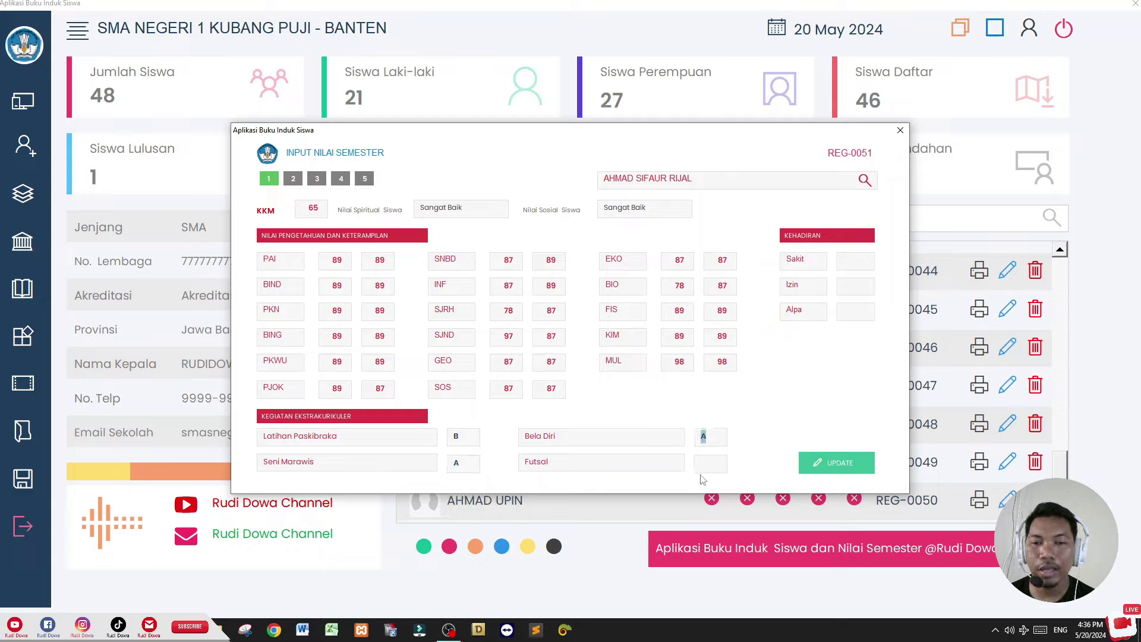
{"action": "left_click", "coordinate": [710, 464]}
{"action": "left_click", "coordinate": [706, 492]}
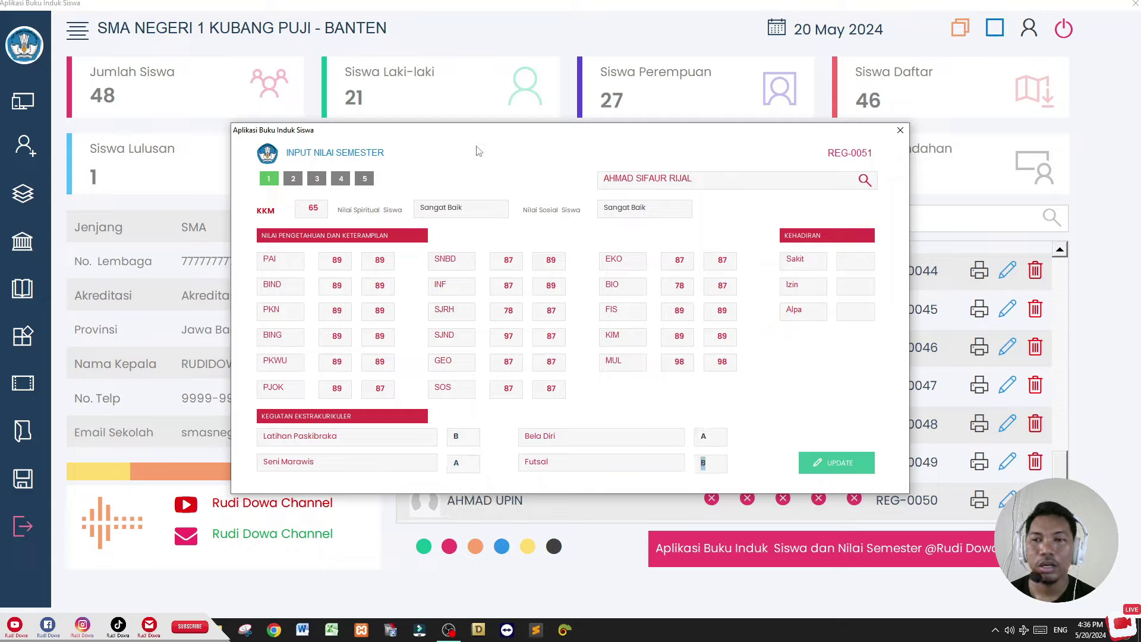
Set absences Sakit 2, Izin 3, Alpa 0, then save the semester 1 scores.
{"action": "left_click", "coordinate": [860, 261]}
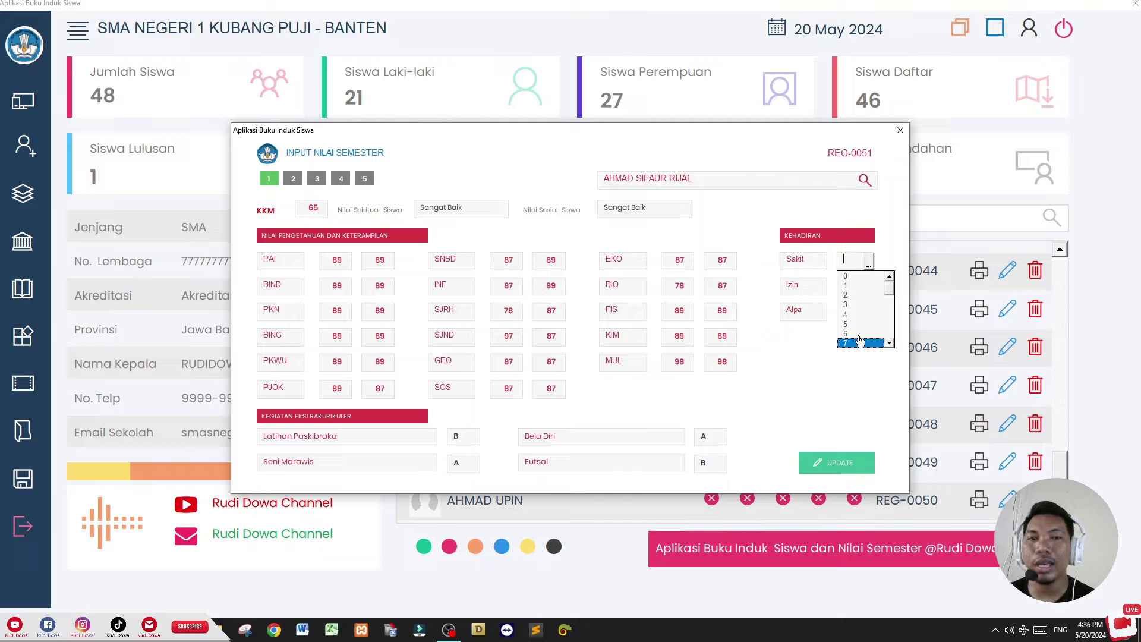
{"action": "left_click", "coordinate": [864, 295]}
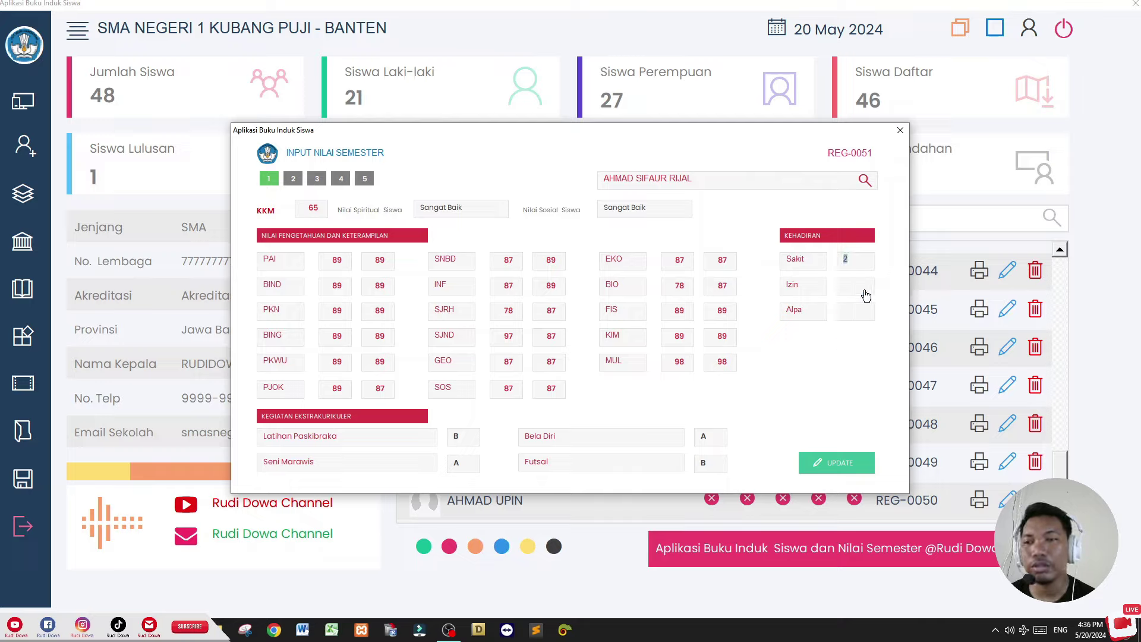
{"action": "left_click", "coordinate": [865, 287]}
{"action": "left_click", "coordinate": [859, 329]}
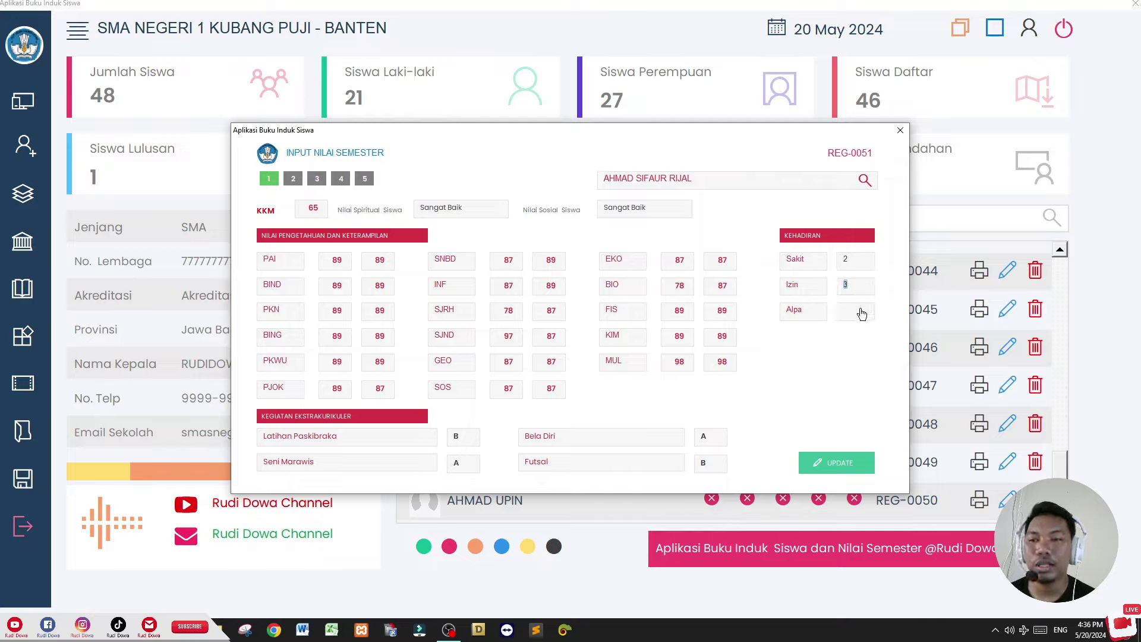
{"action": "left_click", "coordinate": [863, 312]}
{"action": "left_click", "coordinate": [860, 327]}
{"action": "type", "text": "0"}
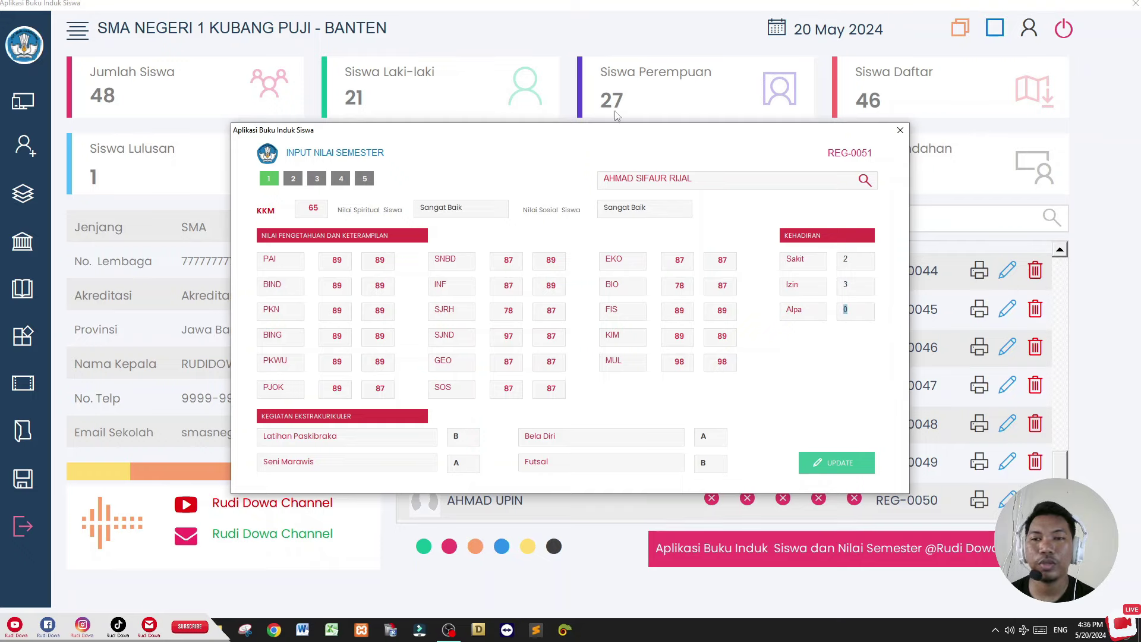
{"action": "left_click", "coordinate": [843, 467]}
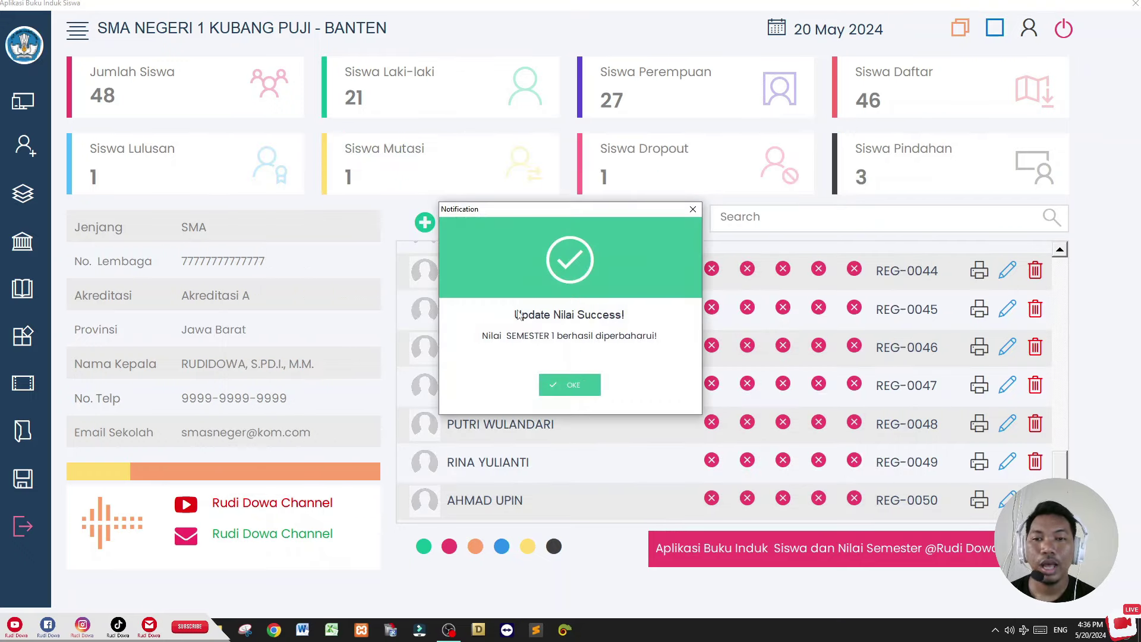
{"action": "left_click", "coordinate": [581, 385]}
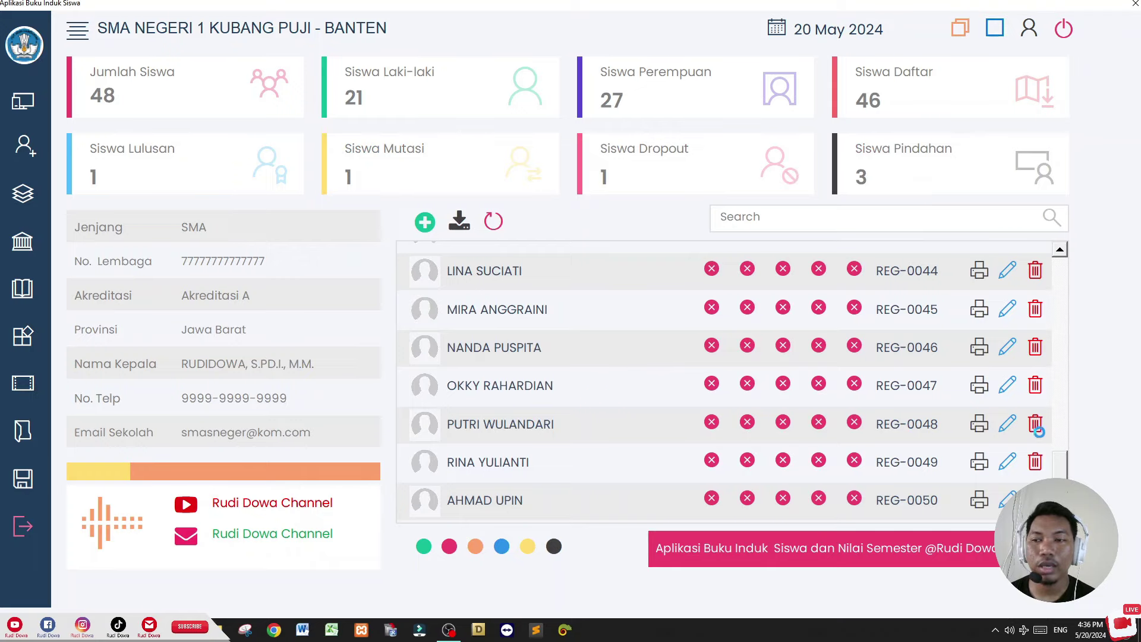
Scroll to the bottom of the student list to reveal REG-0051 with its semester 1 check mark.
{"action": "left_click_drag", "start_coordinate": [1064, 468], "coordinate": [1075, 477]}
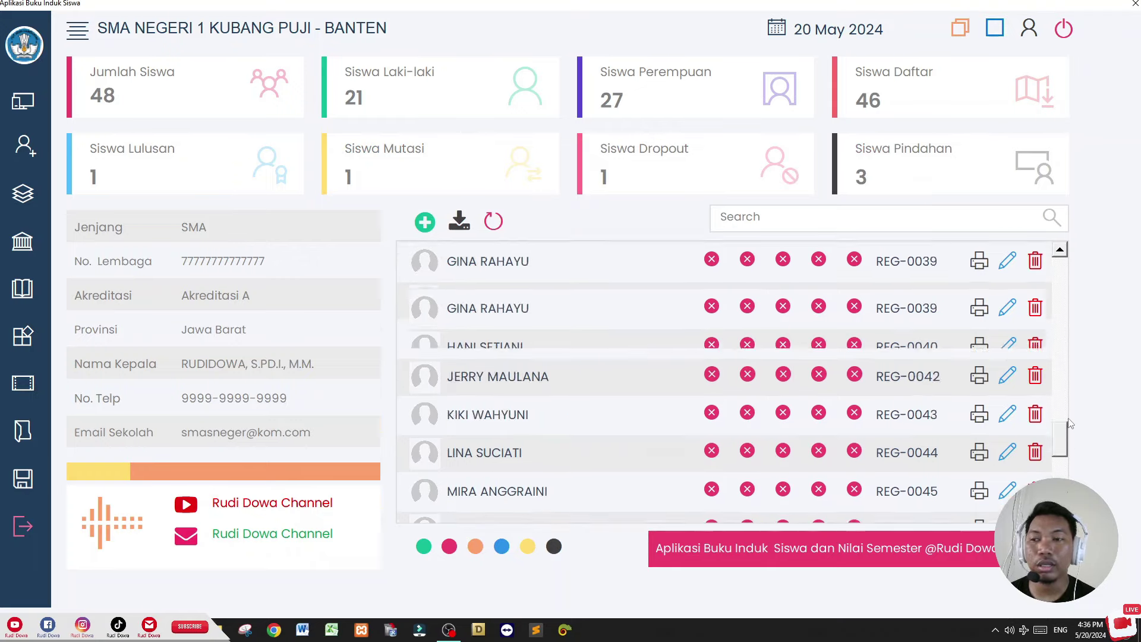
{"action": "scroll", "coordinate": [969, 484], "scroll_direction": "down", "scroll_amount": 2}
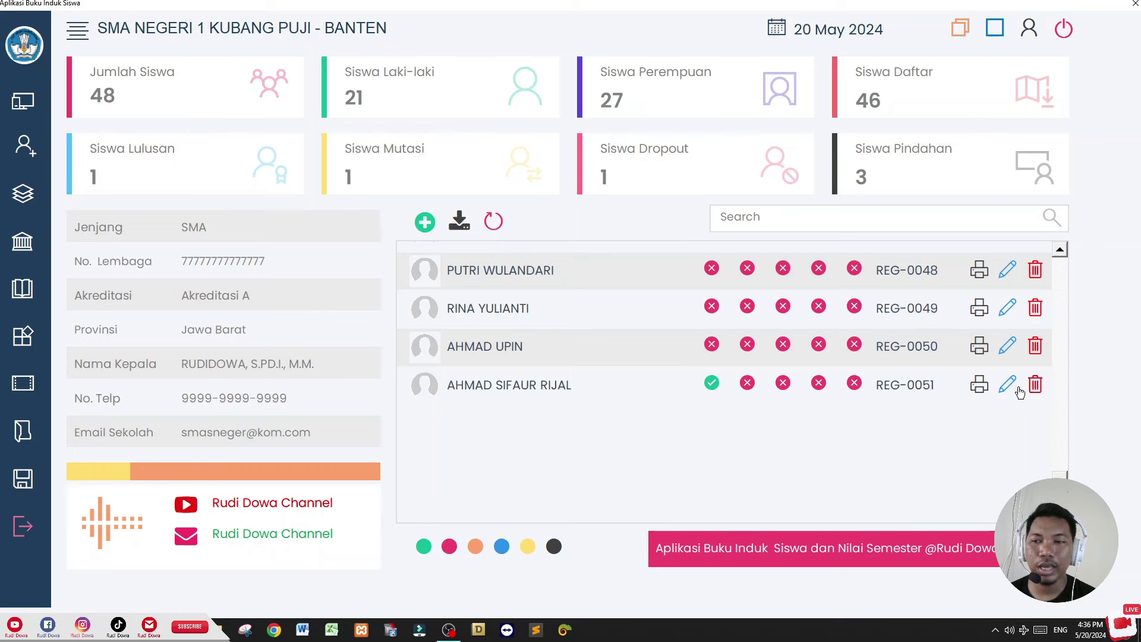
Open REG-0051's record for editing and advance to the last form page (page 7).
{"action": "left_click", "coordinate": [1009, 388]}
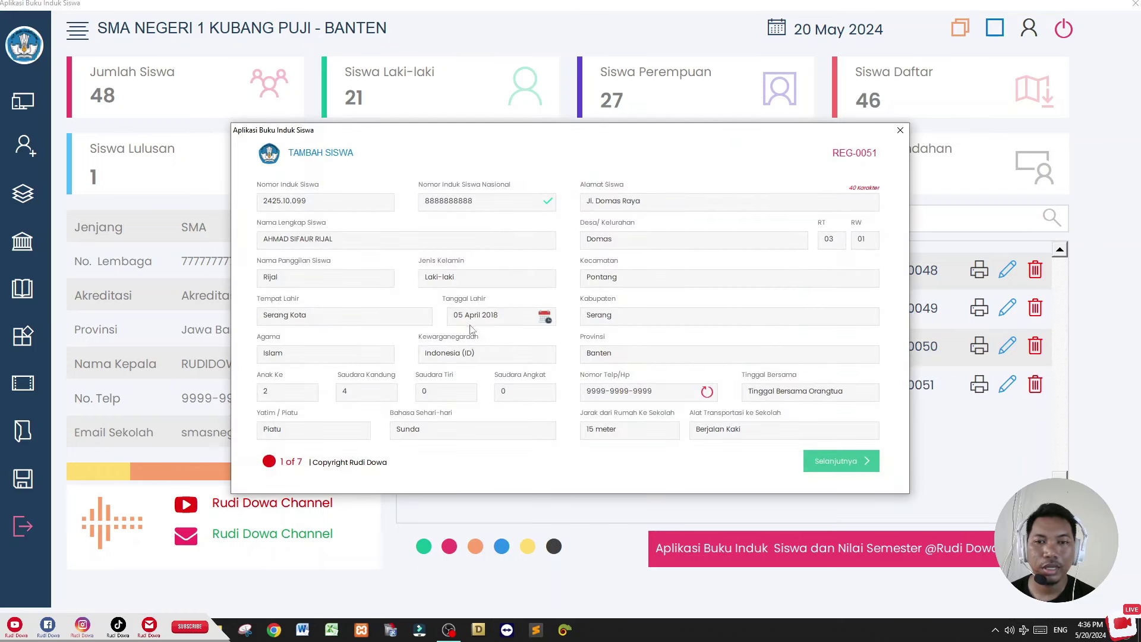
{"action": "left_click", "coordinate": [821, 461]}
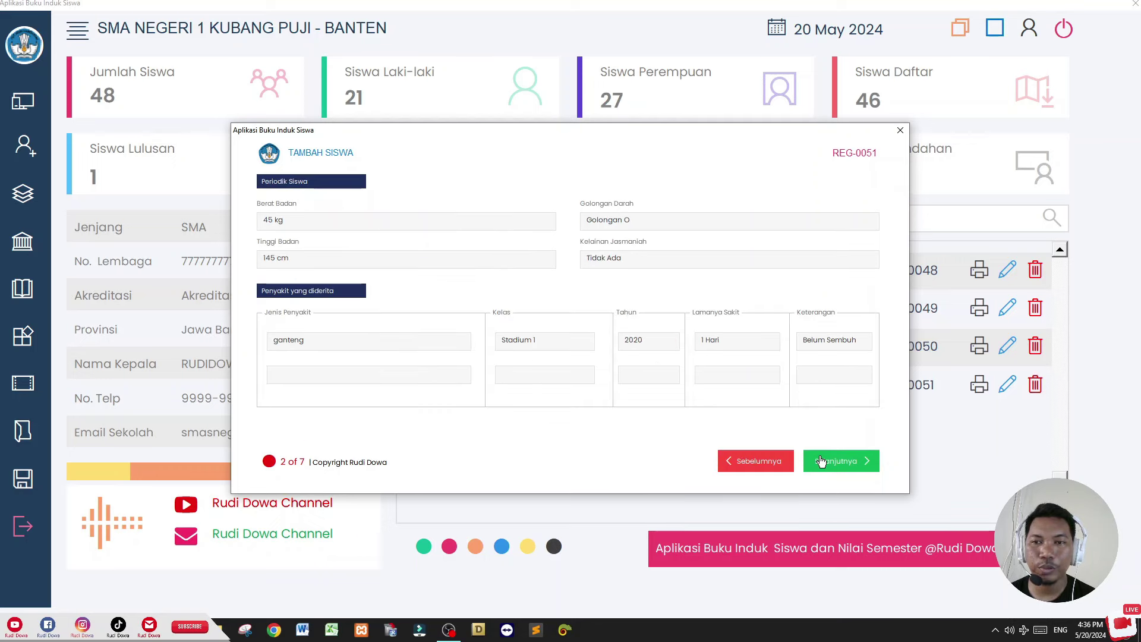
{"action": "left_click", "coordinate": [821, 461]}
{"action": "left_click", "coordinate": [821, 461]}
{"action": "left_click", "coordinate": [821, 461]}
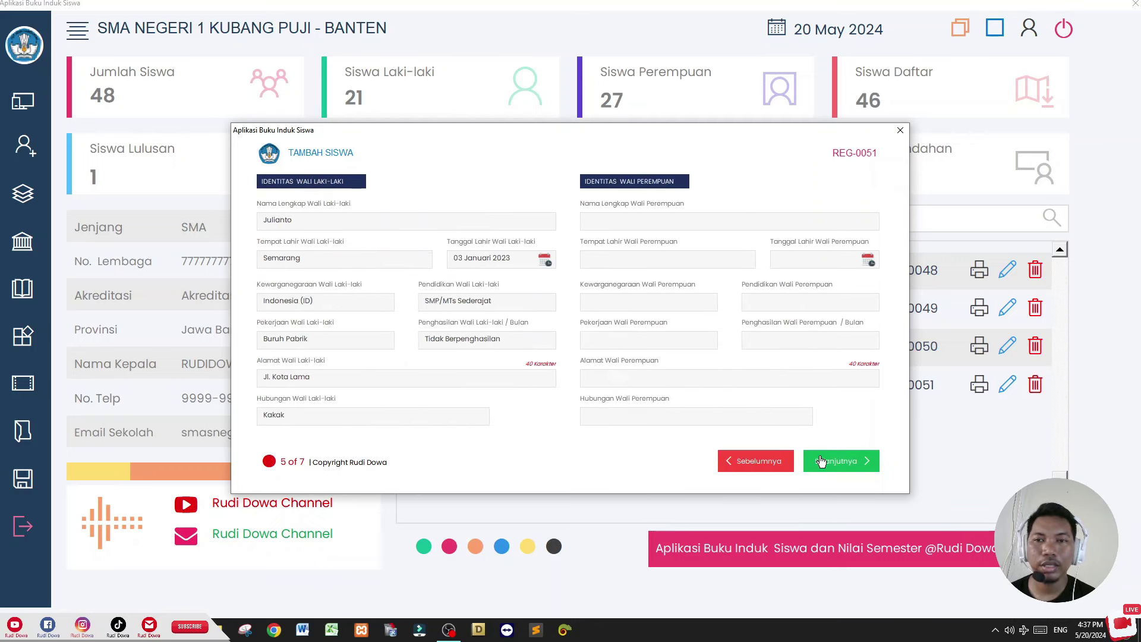
{"action": "left_click", "coordinate": [821, 462]}
{"action": "left_click", "coordinate": [821, 461]}
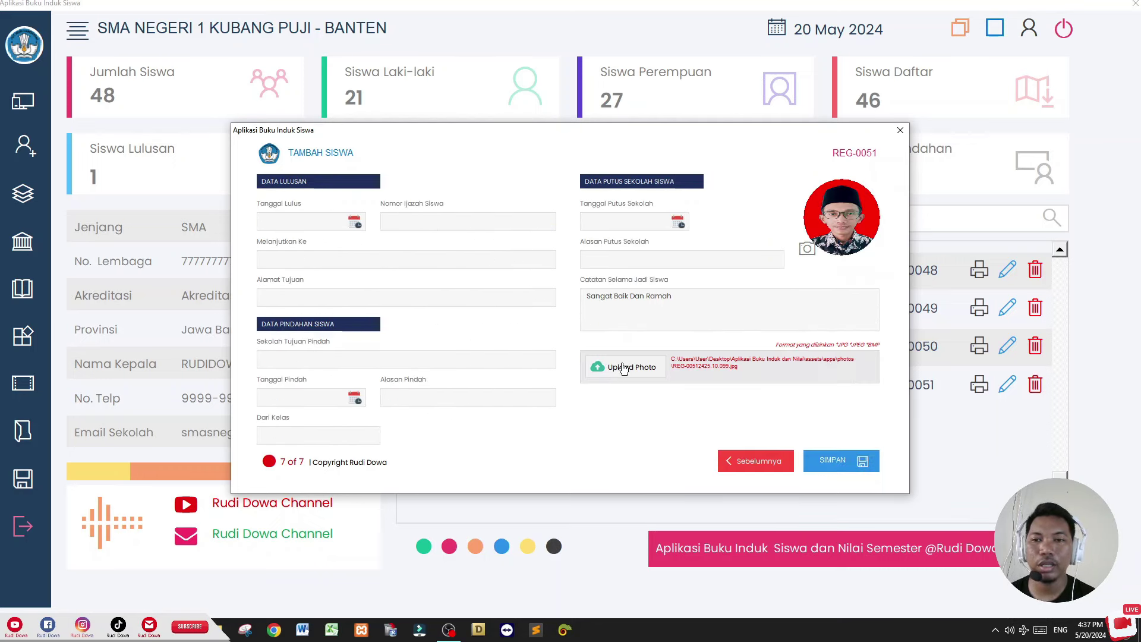
Upload JAMJURI.jpg as the student's new photo and save the record.
{"action": "left_click", "coordinate": [624, 367]}
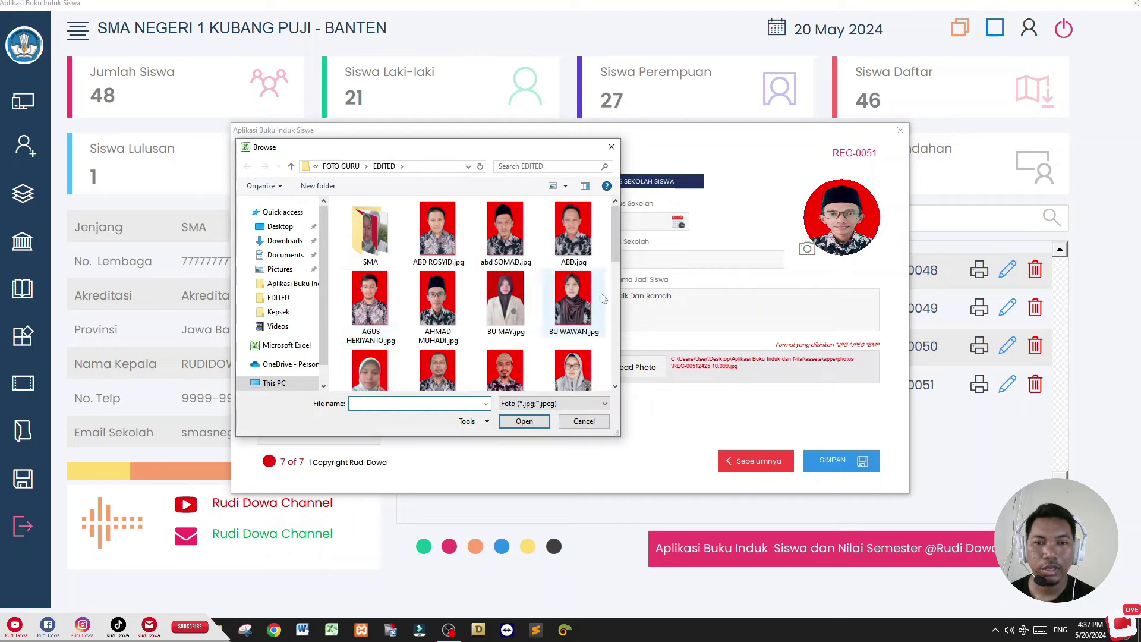
{"action": "left_click_drag", "start_coordinate": [611, 236], "coordinate": [613, 292]}
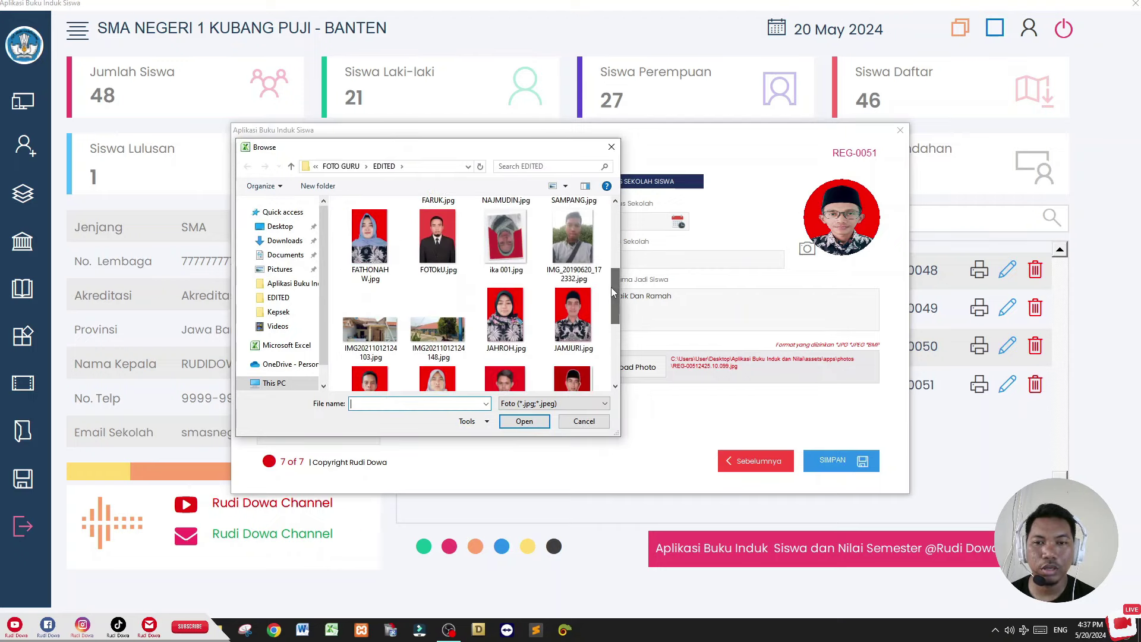
{"action": "double_click", "coordinate": [593, 320]}
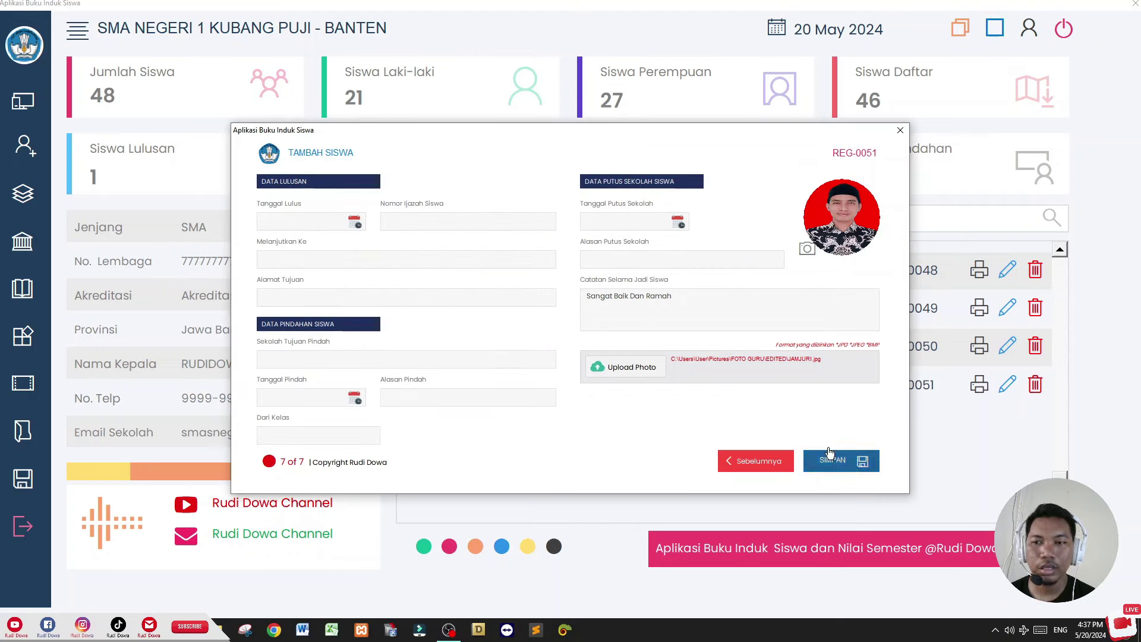
{"action": "left_click", "coordinate": [831, 458]}
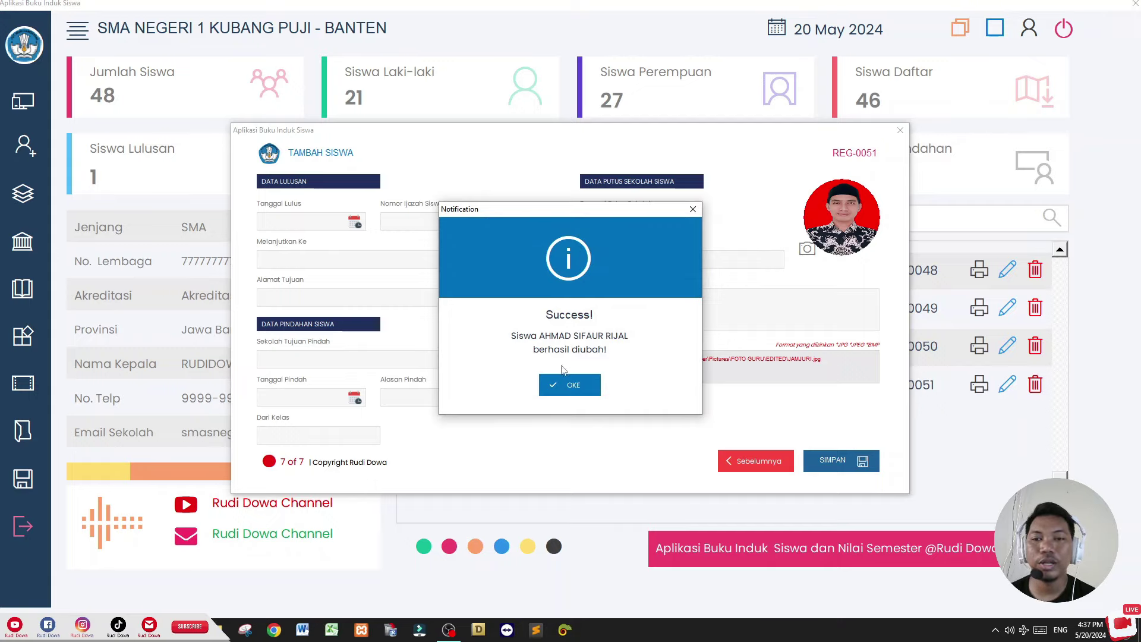
{"action": "left_click", "coordinate": [566, 384]}
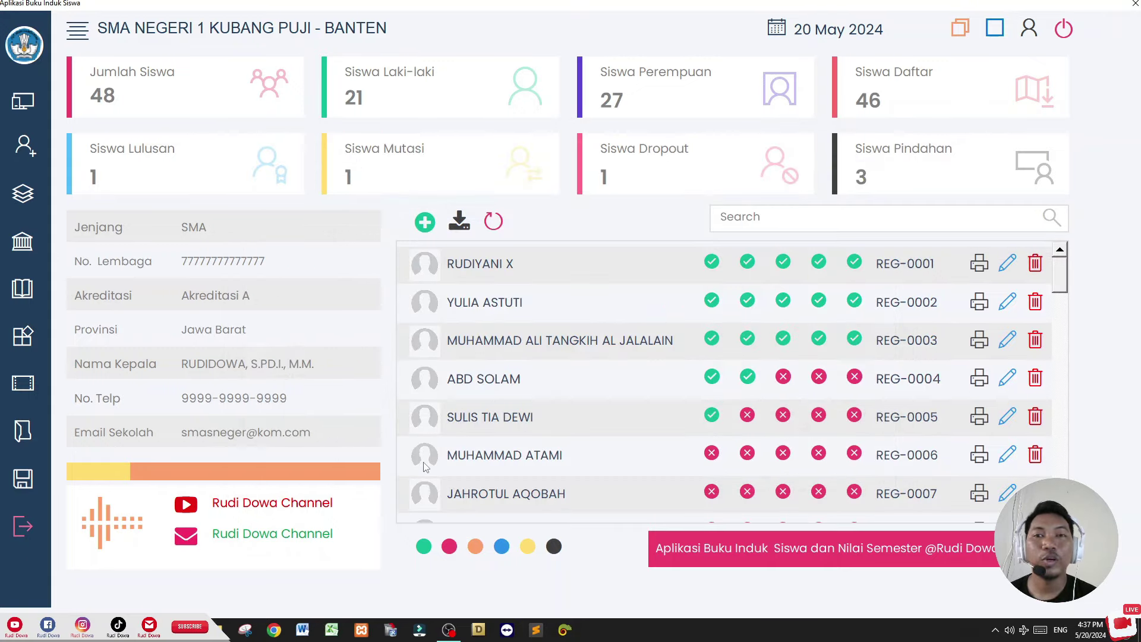